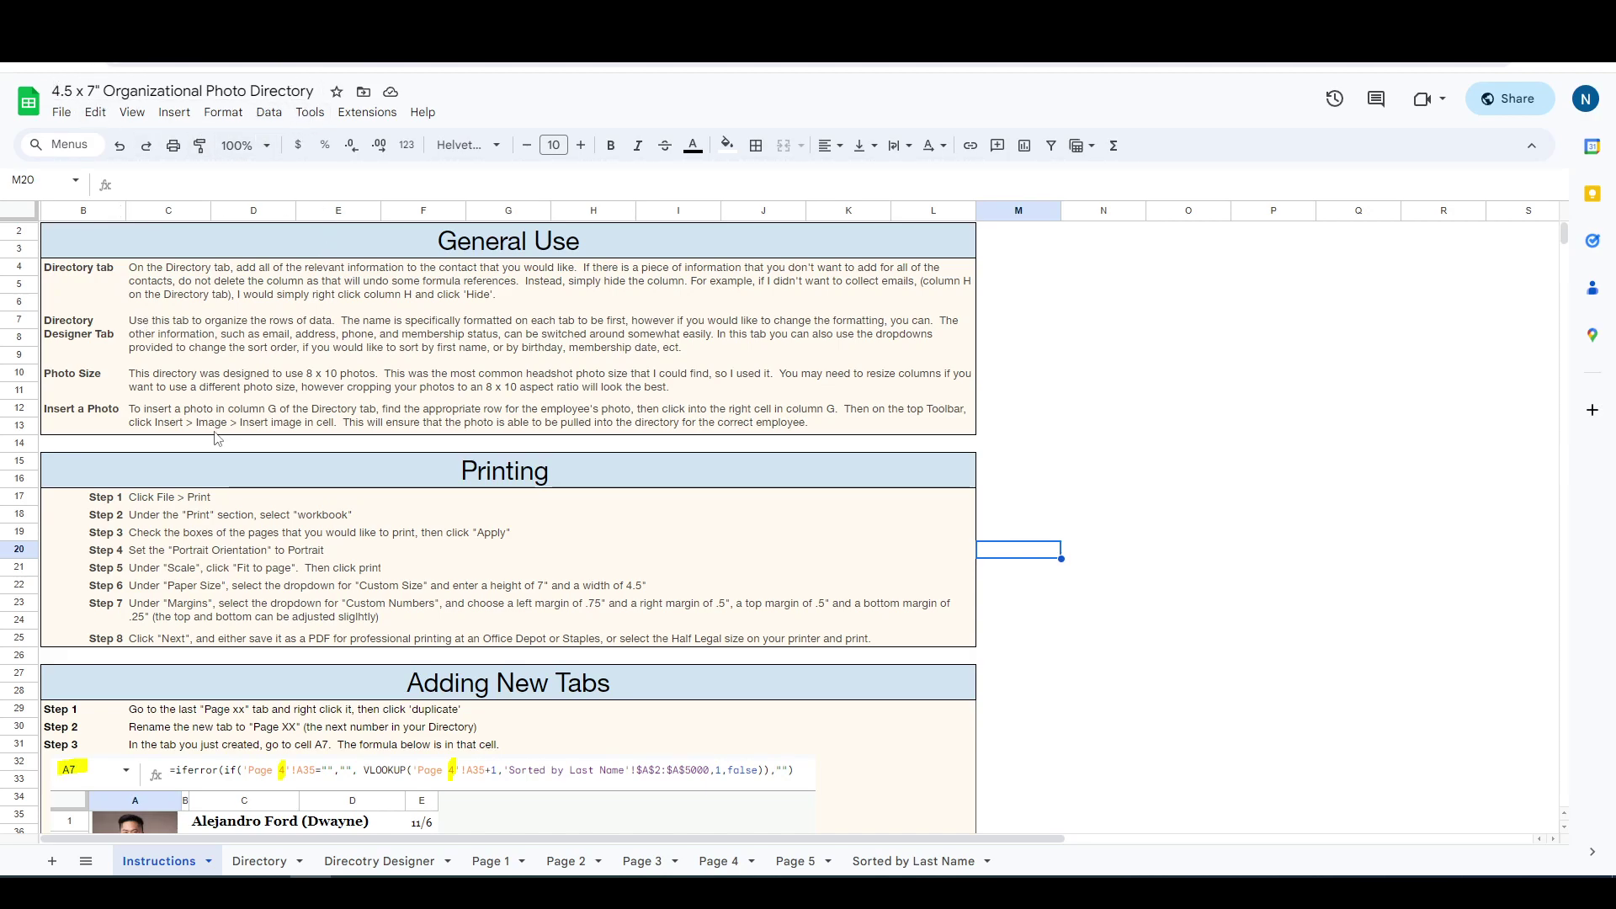
Look over the Instructions sheet, then the Directory table's first-row names and Member Since value.
left_click(160, 444)
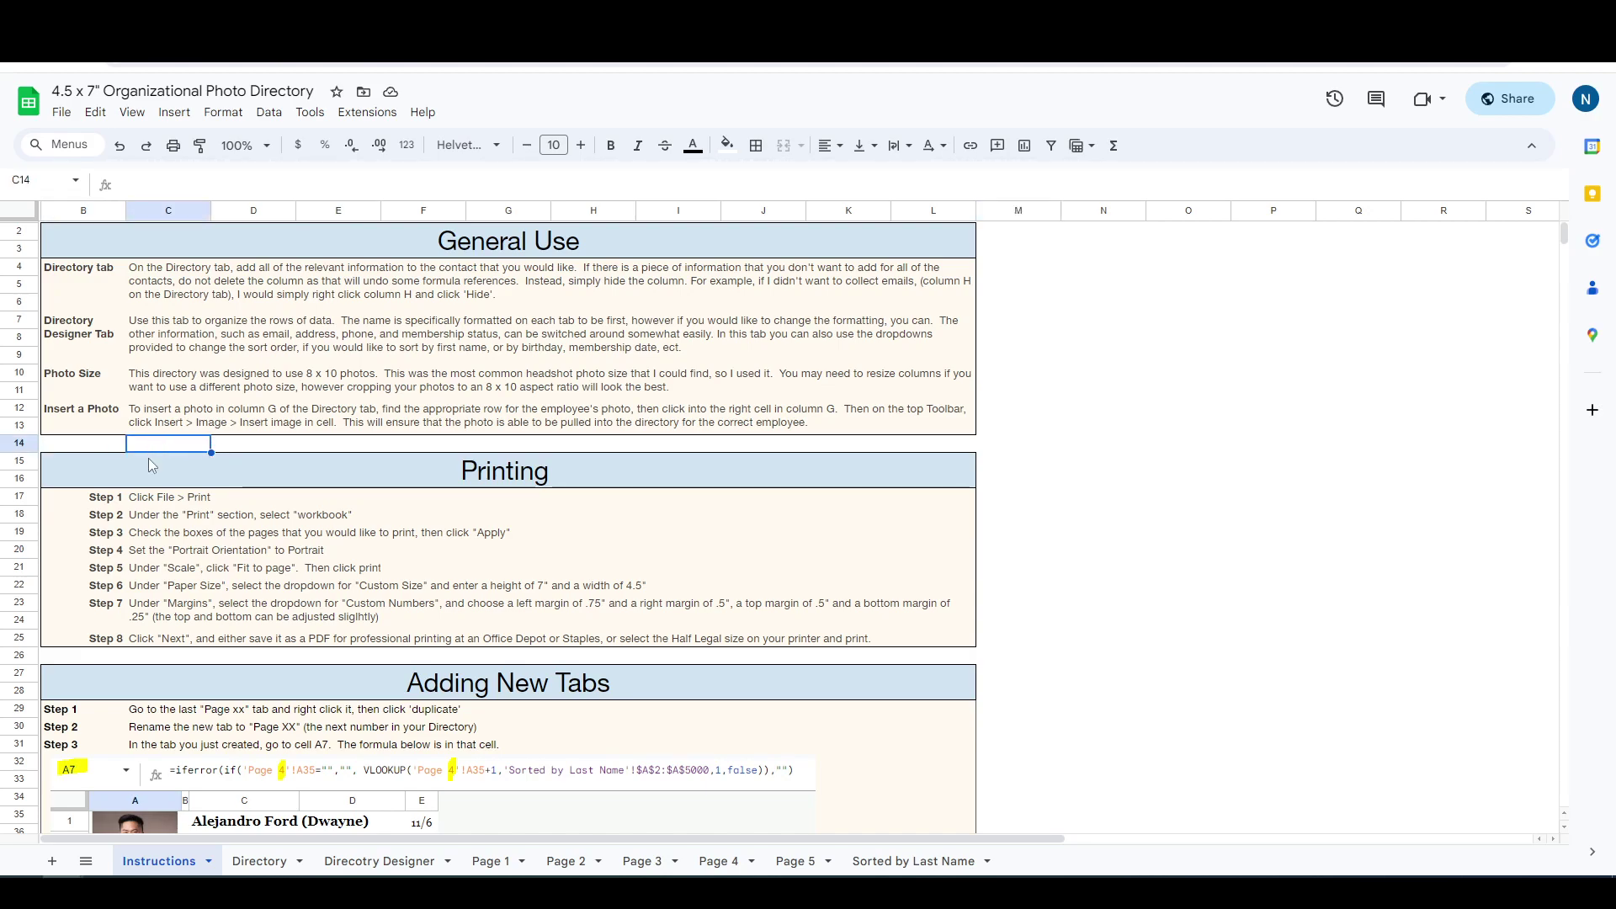
left_click(101, 451)
left_click(147, 449)
left_click(267, 862)
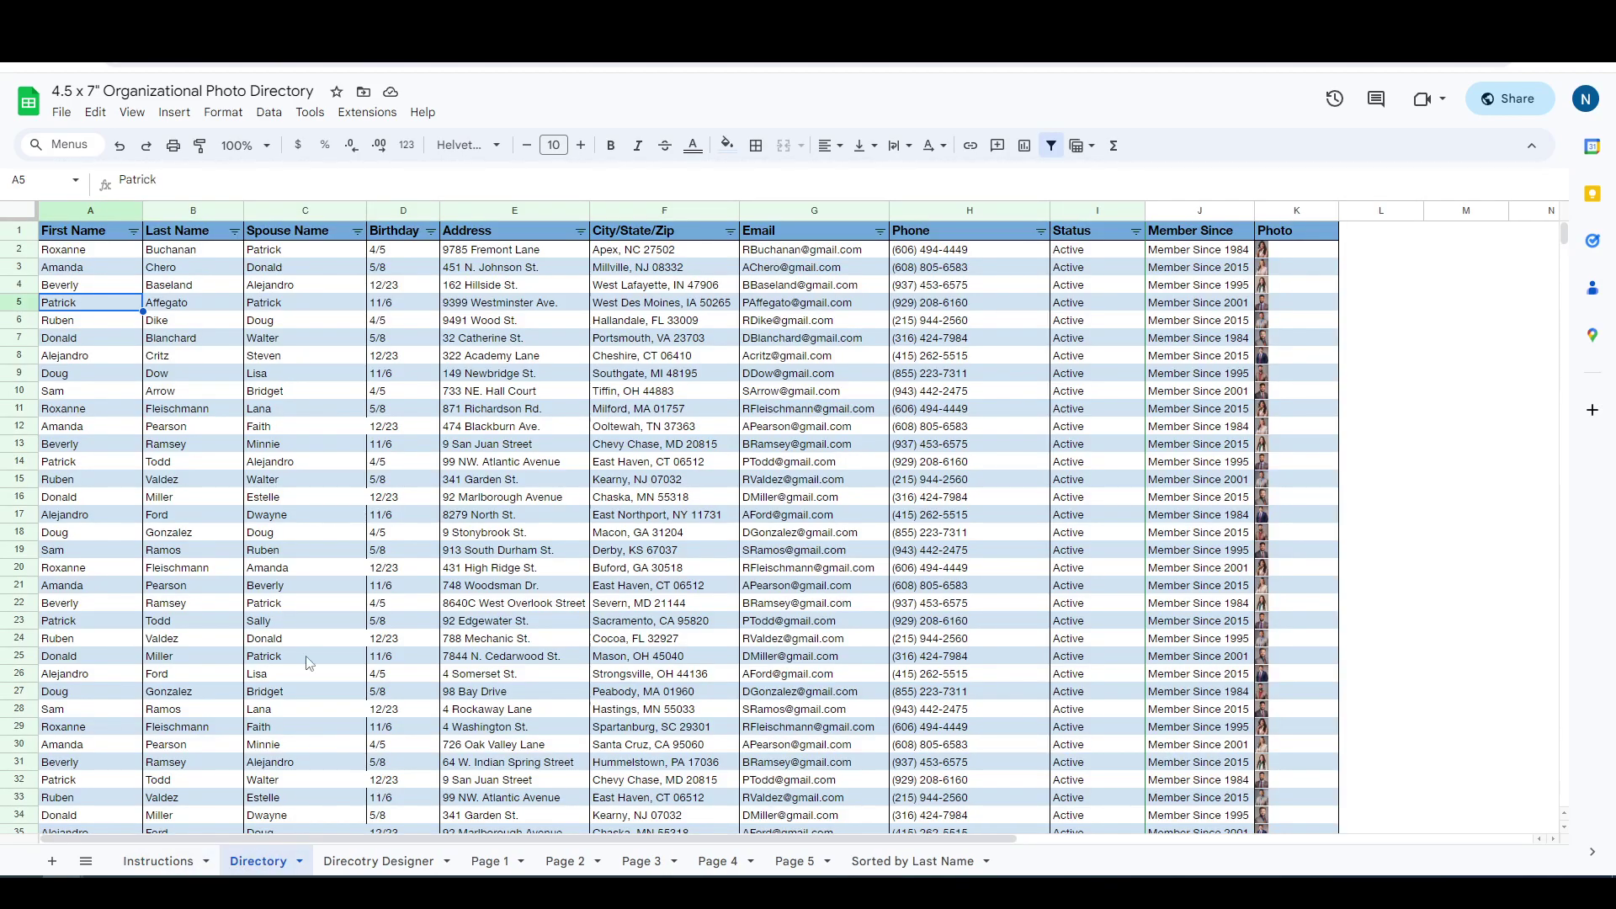
left_click(177, 304)
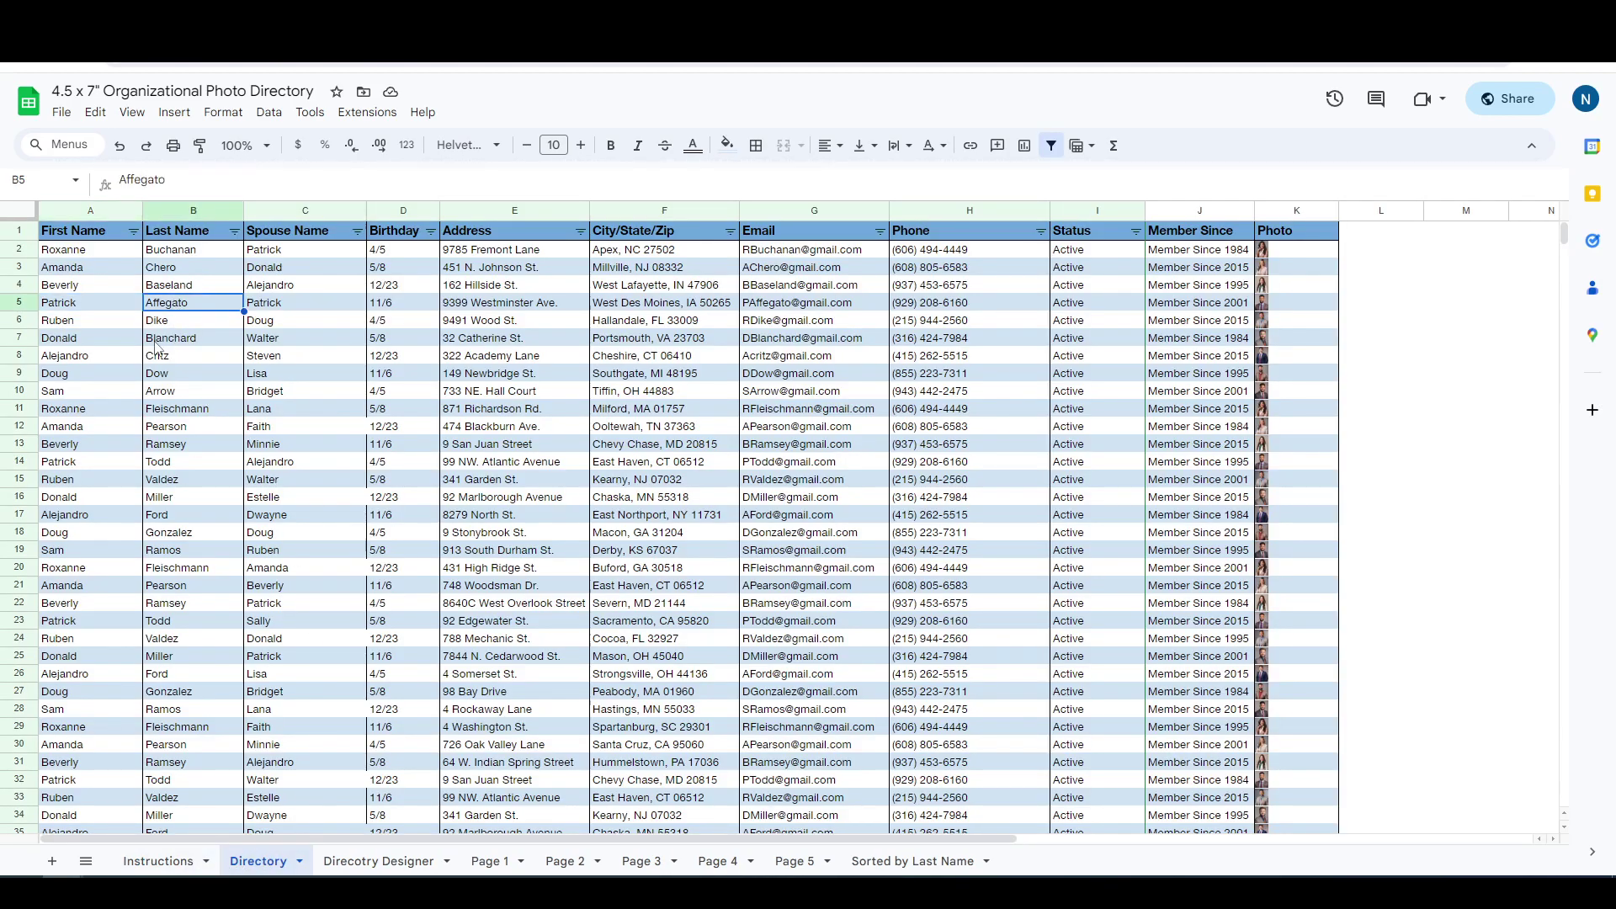
left_click(107, 273)
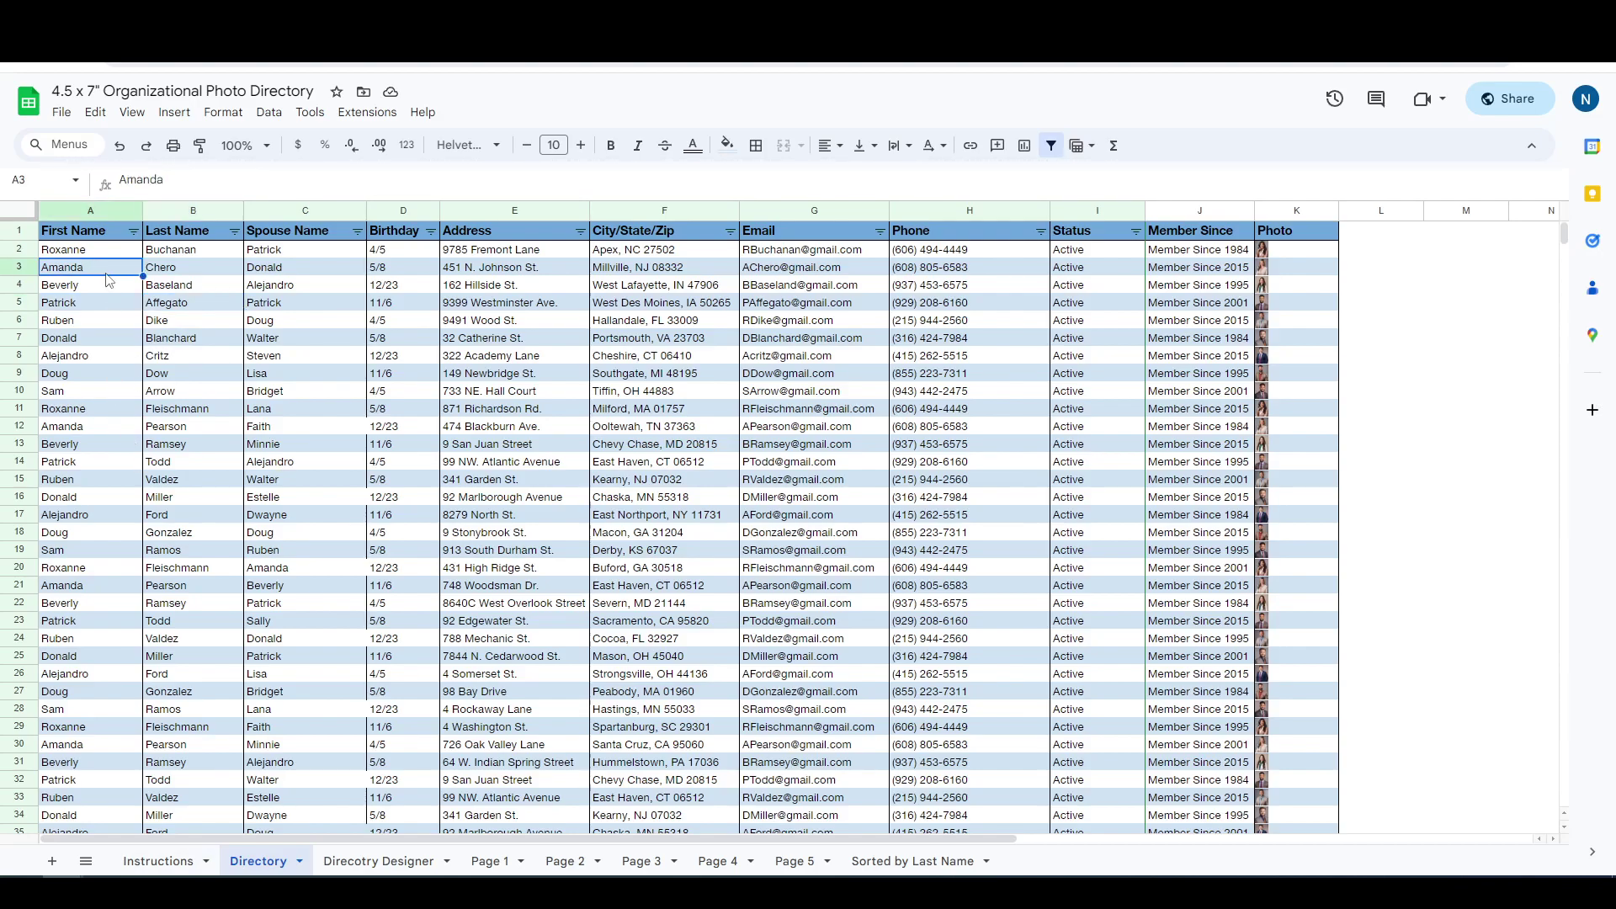
left_click(225, 273)
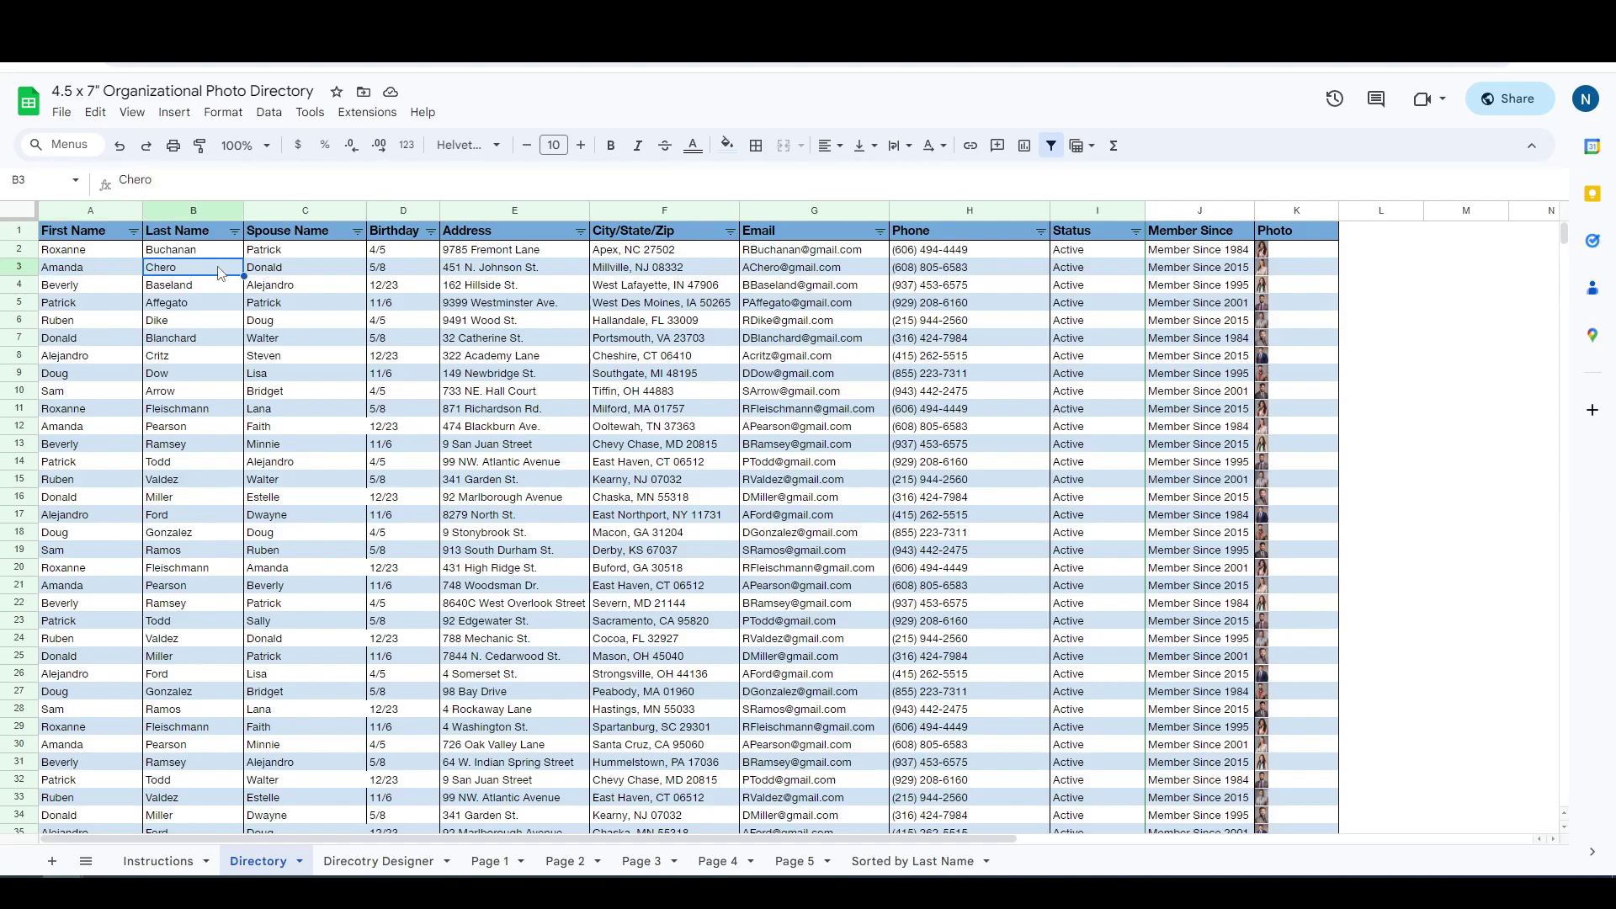
left_click(1165, 270)
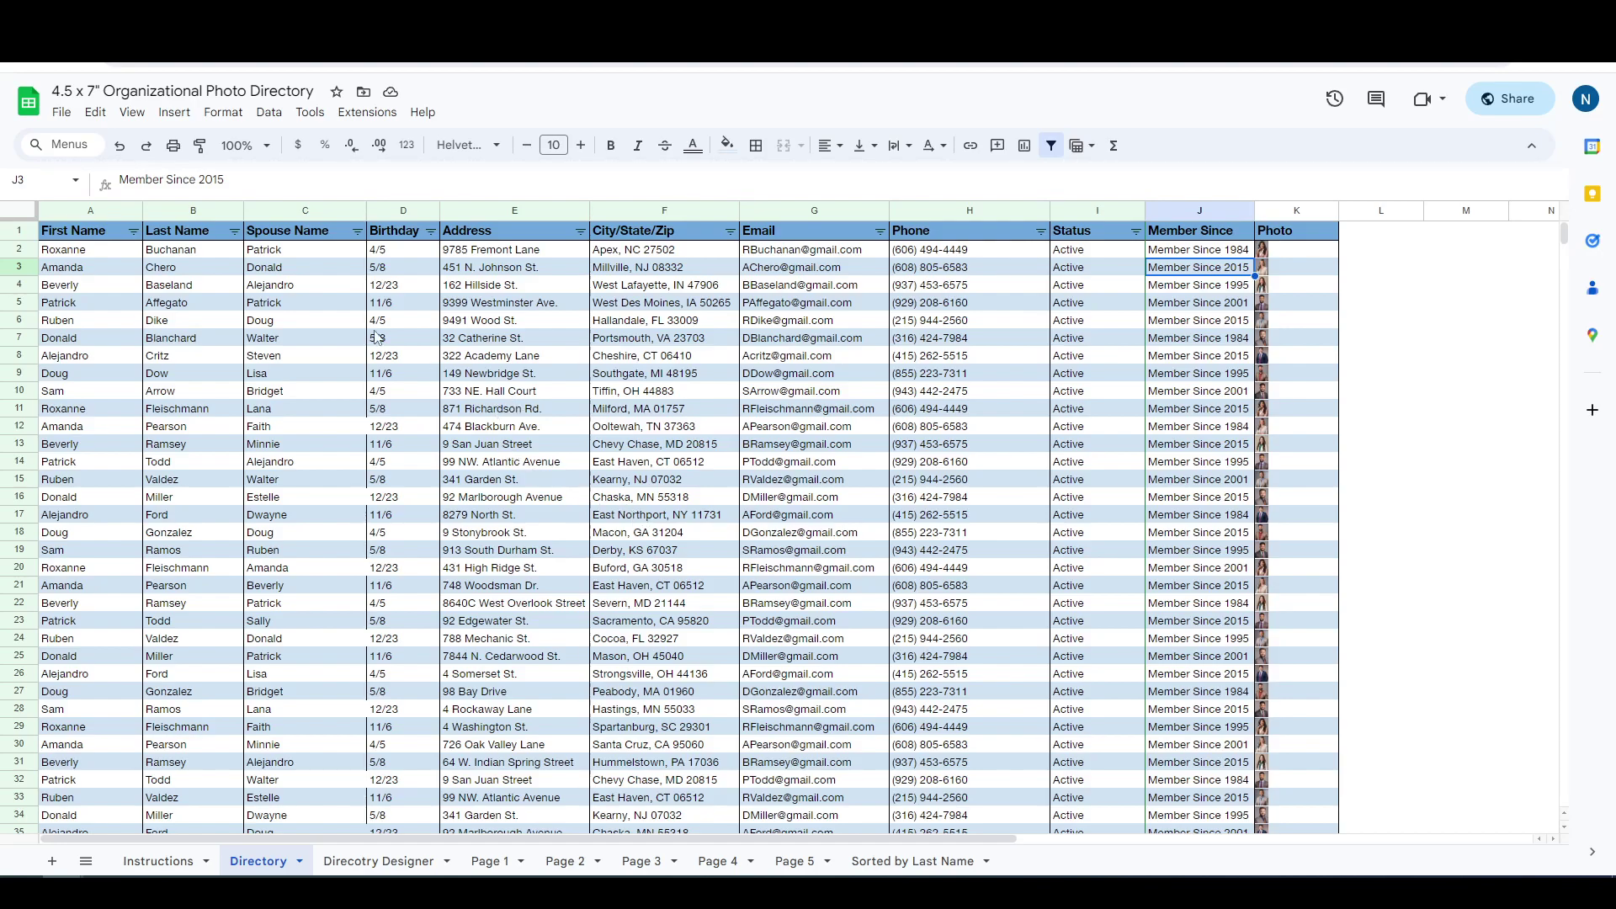
Check a birthday in column D and the last contact row at the bottom of the Directory table.
left_click(403, 391)
scroll(404, 572, "down", 3)
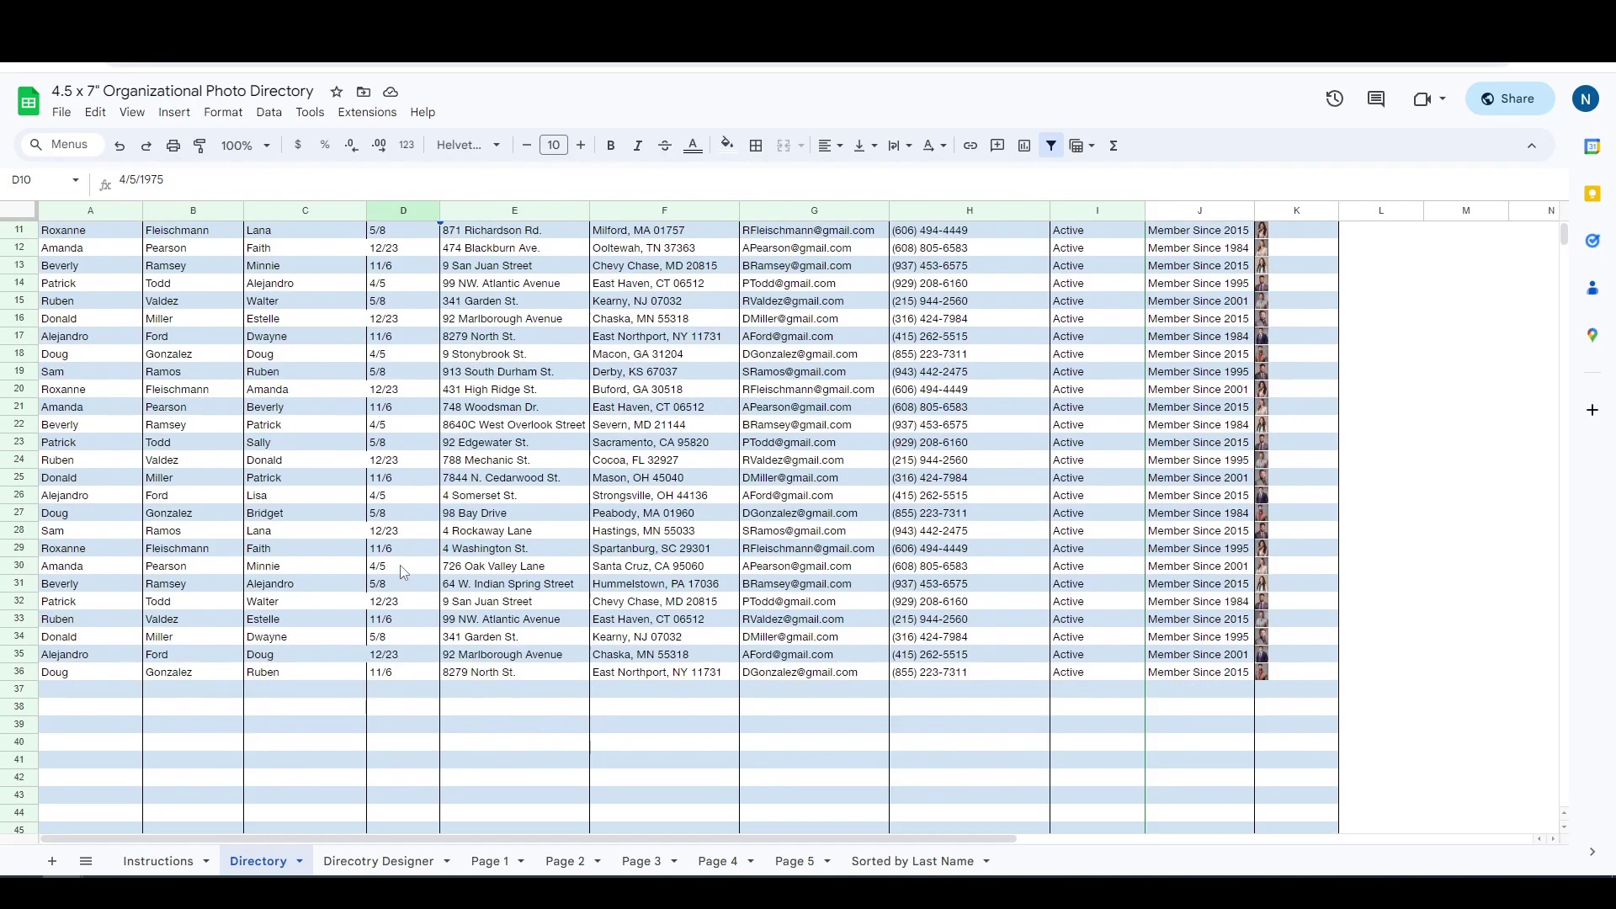
left_click(74, 693)
left_click(157, 697)
left_click(87, 674)
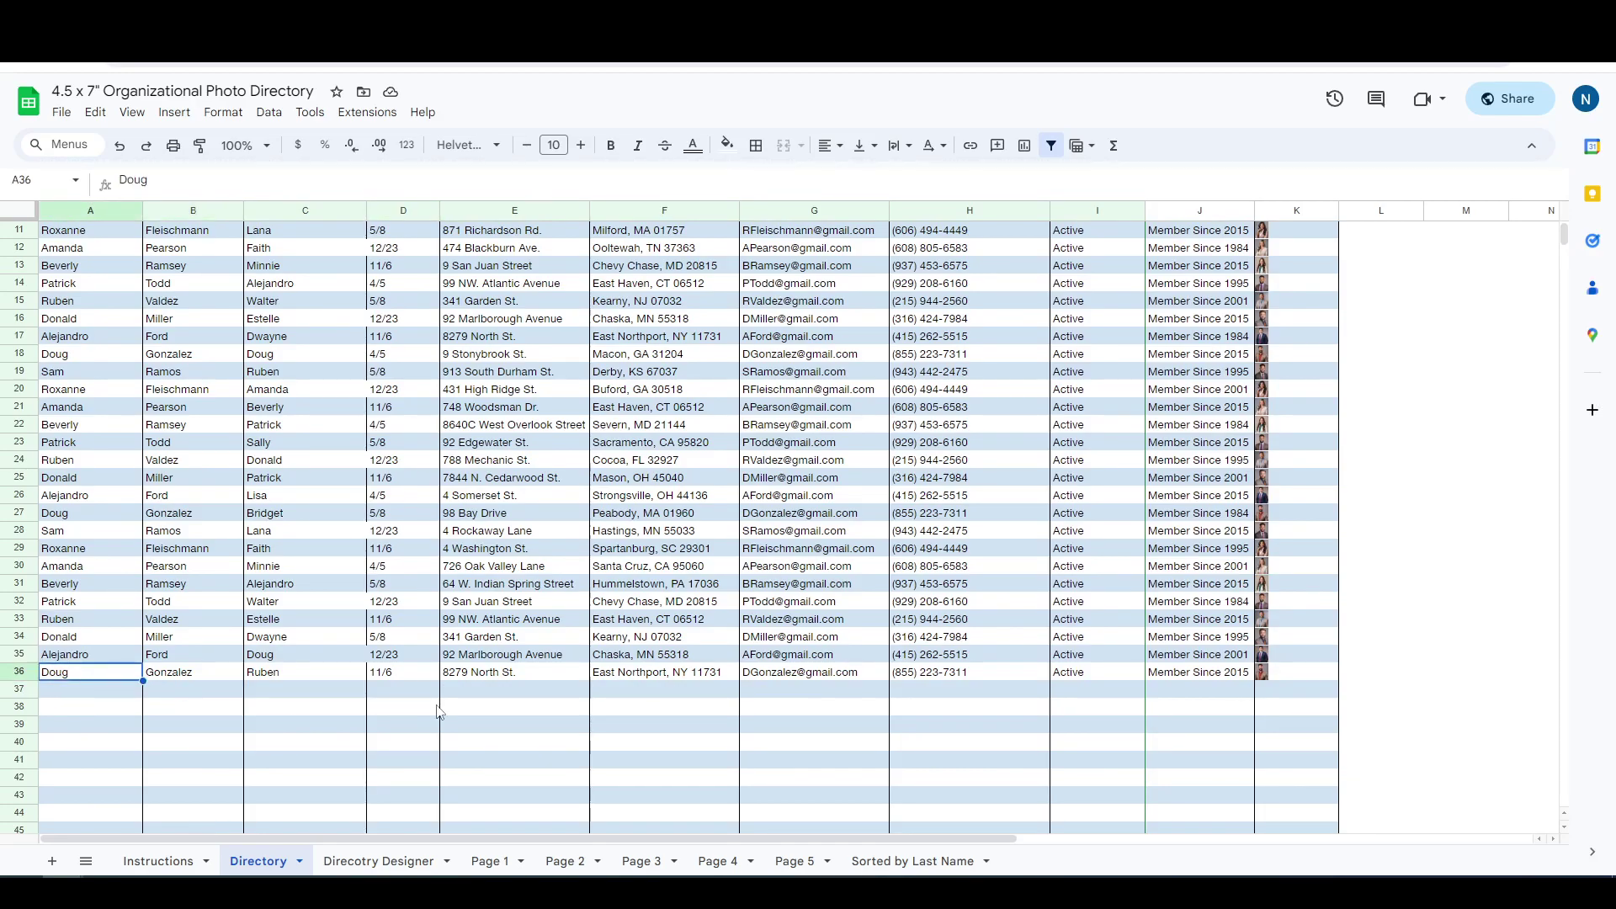
scroll(894, 752, "up", 3)
Clear contact rows A2:K36, undo to restore them, and go to the Direcotry Designer sheet.
left_click(1284, 254, "shift")
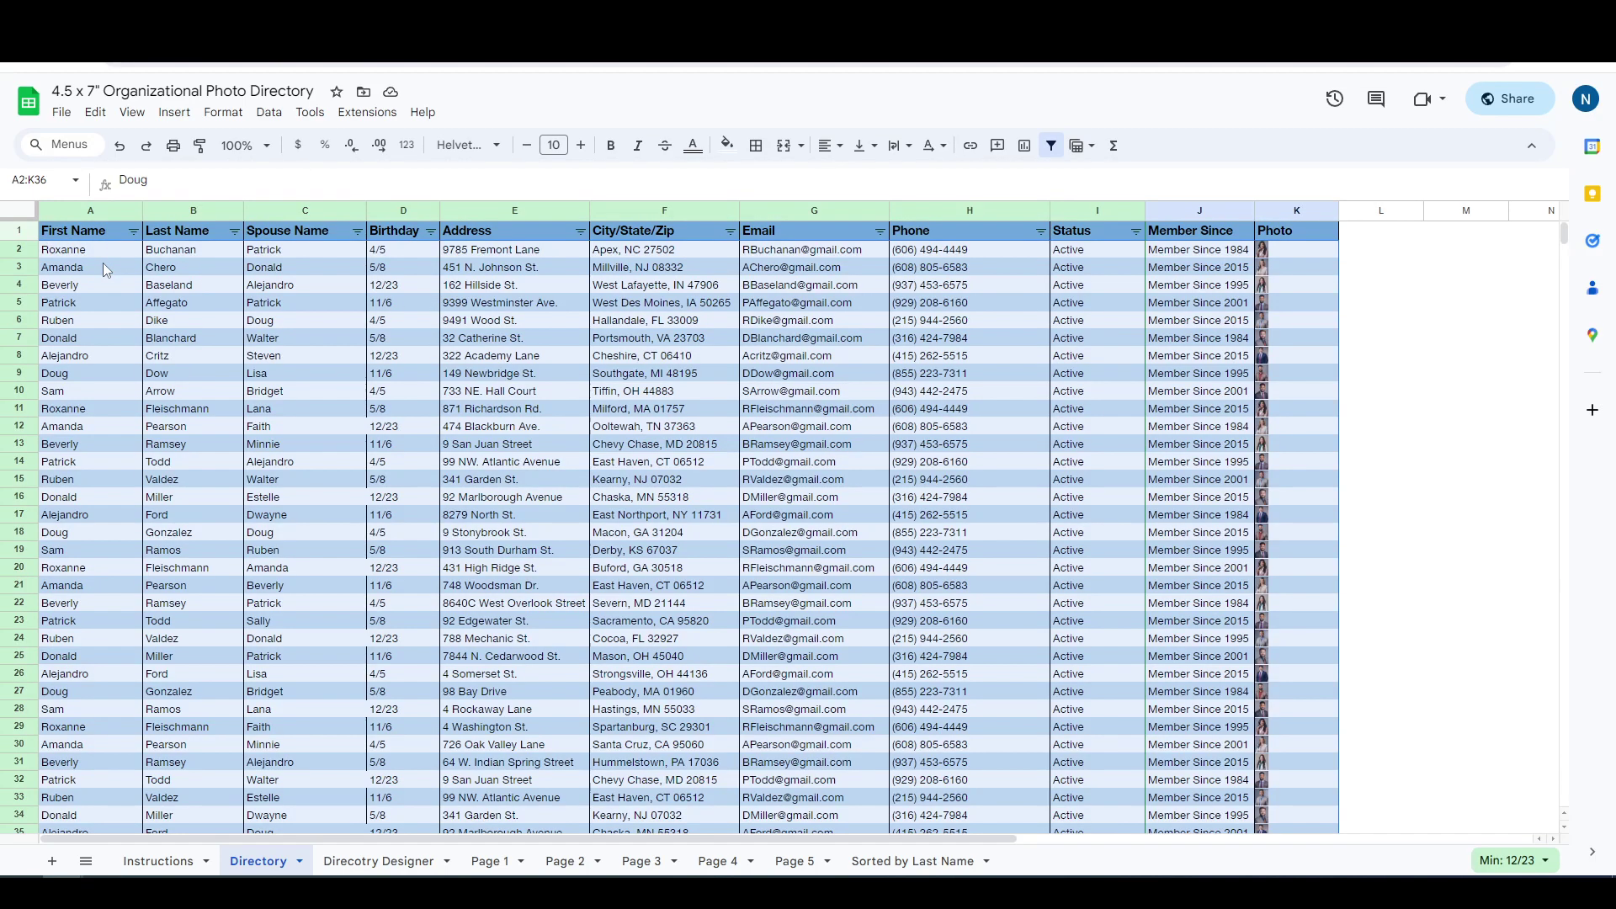
key("Delete")
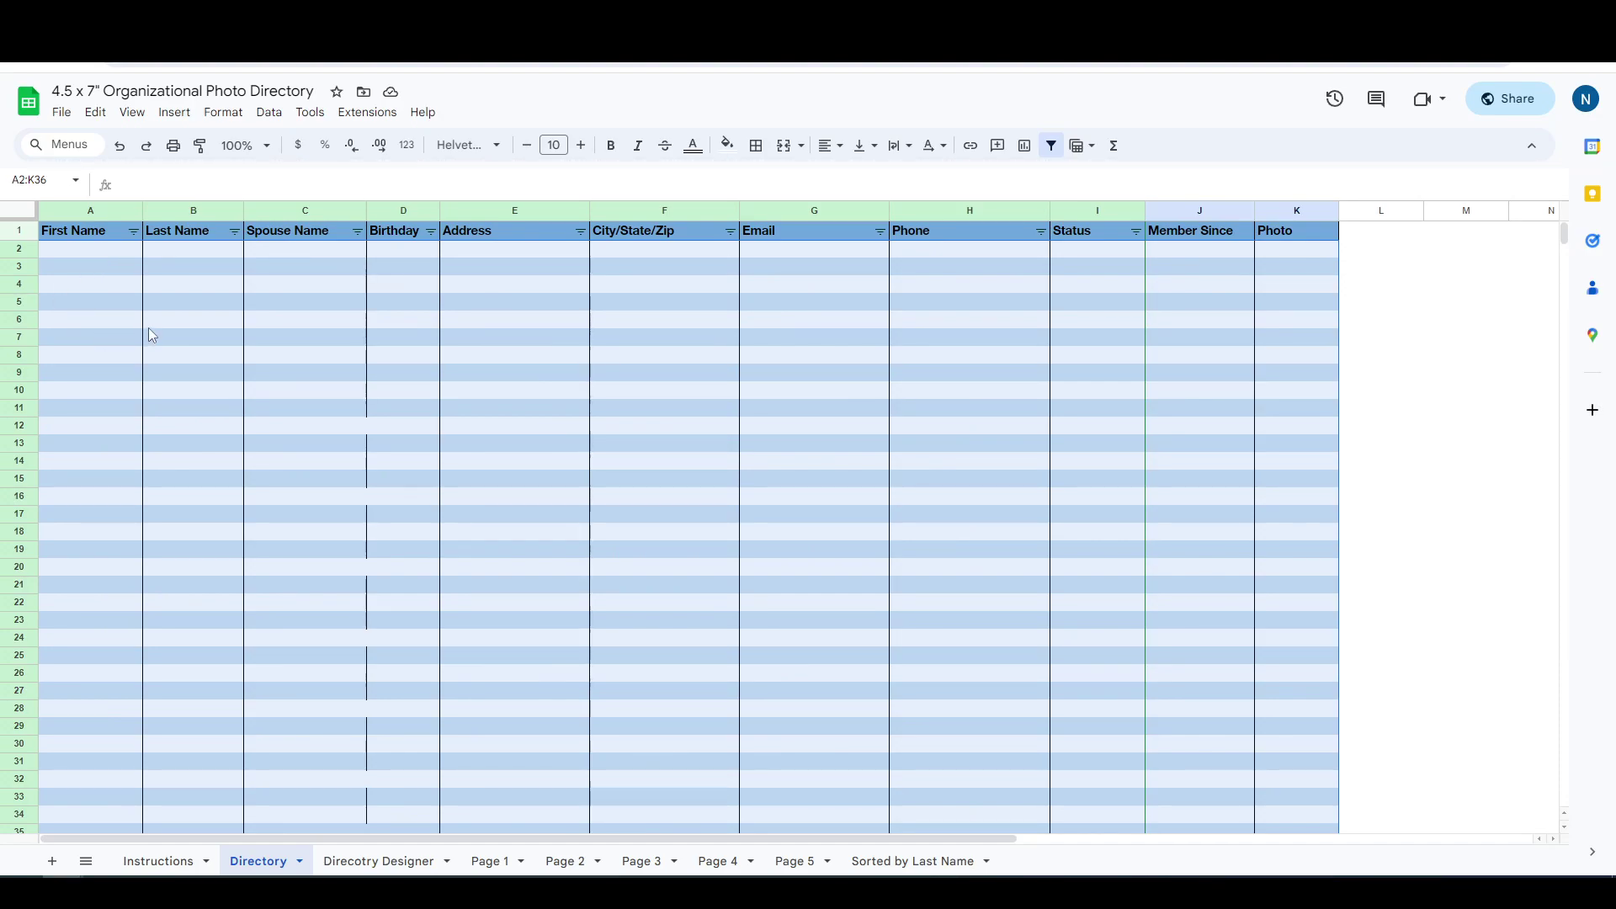
key("ctrl+z")
key("ctrl+z")
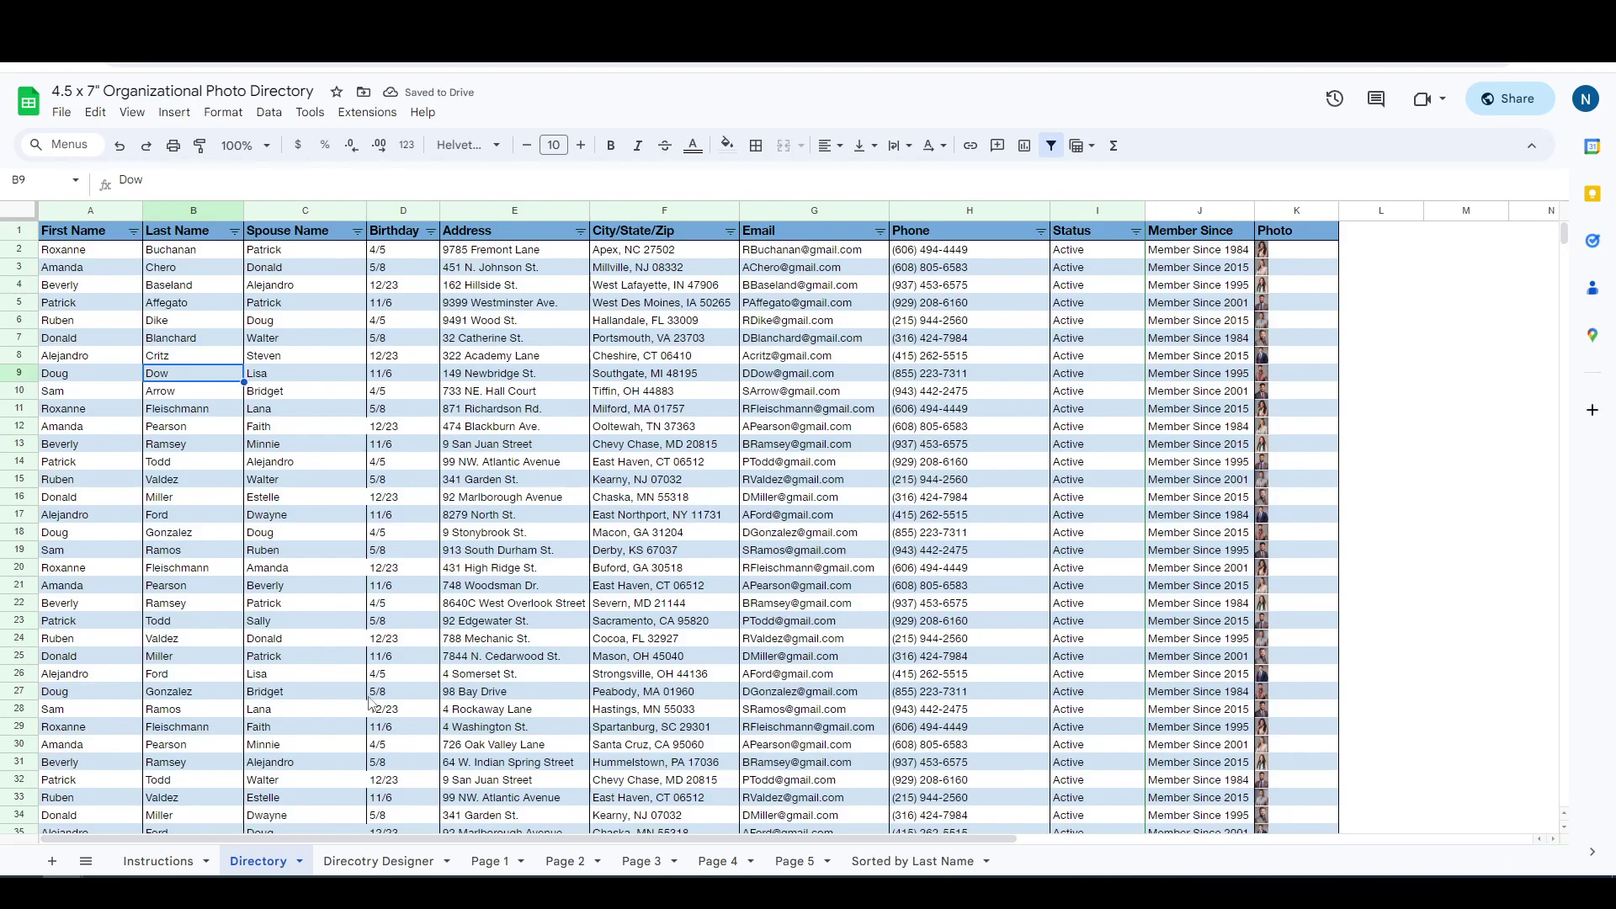
scroll(383, 751, "down", 5)
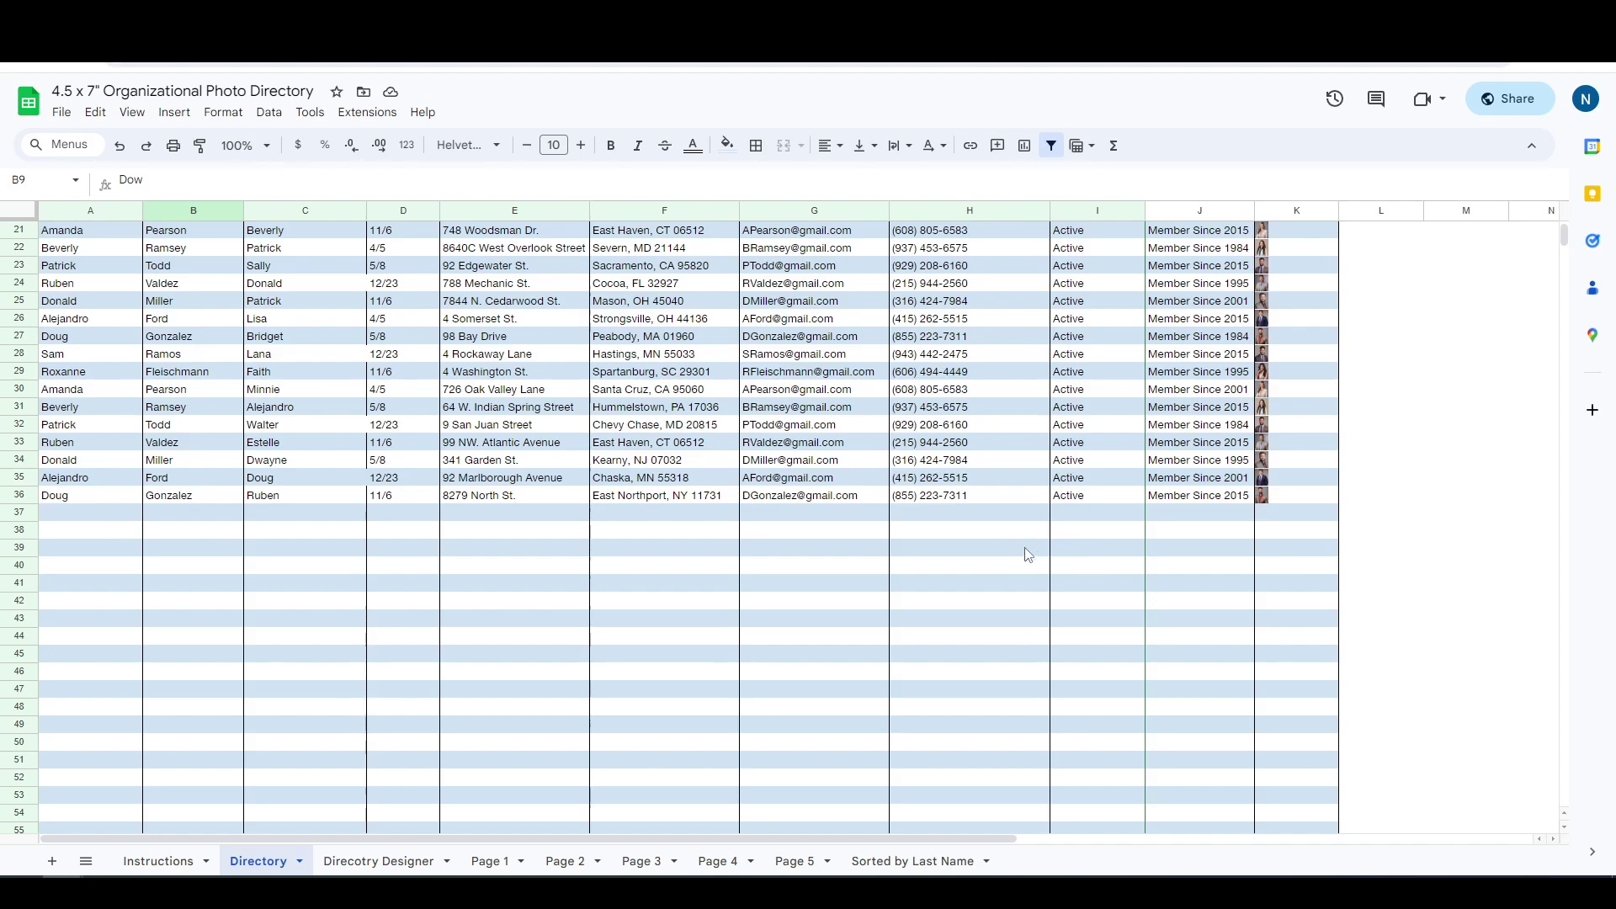
left_click(389, 863)
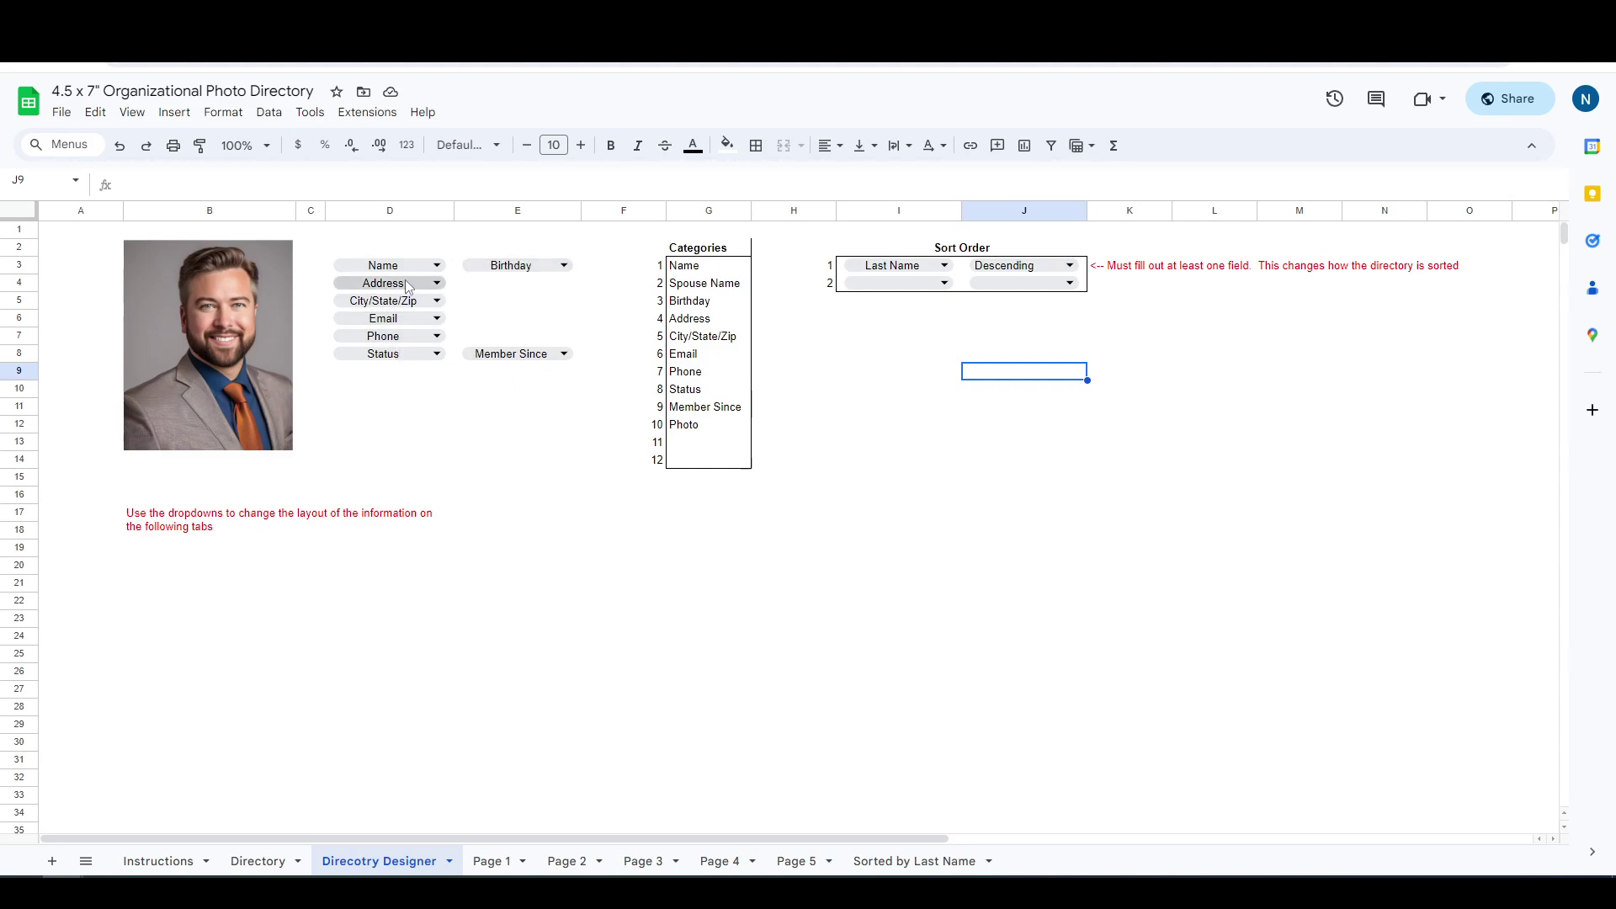
left_click(481, 862)
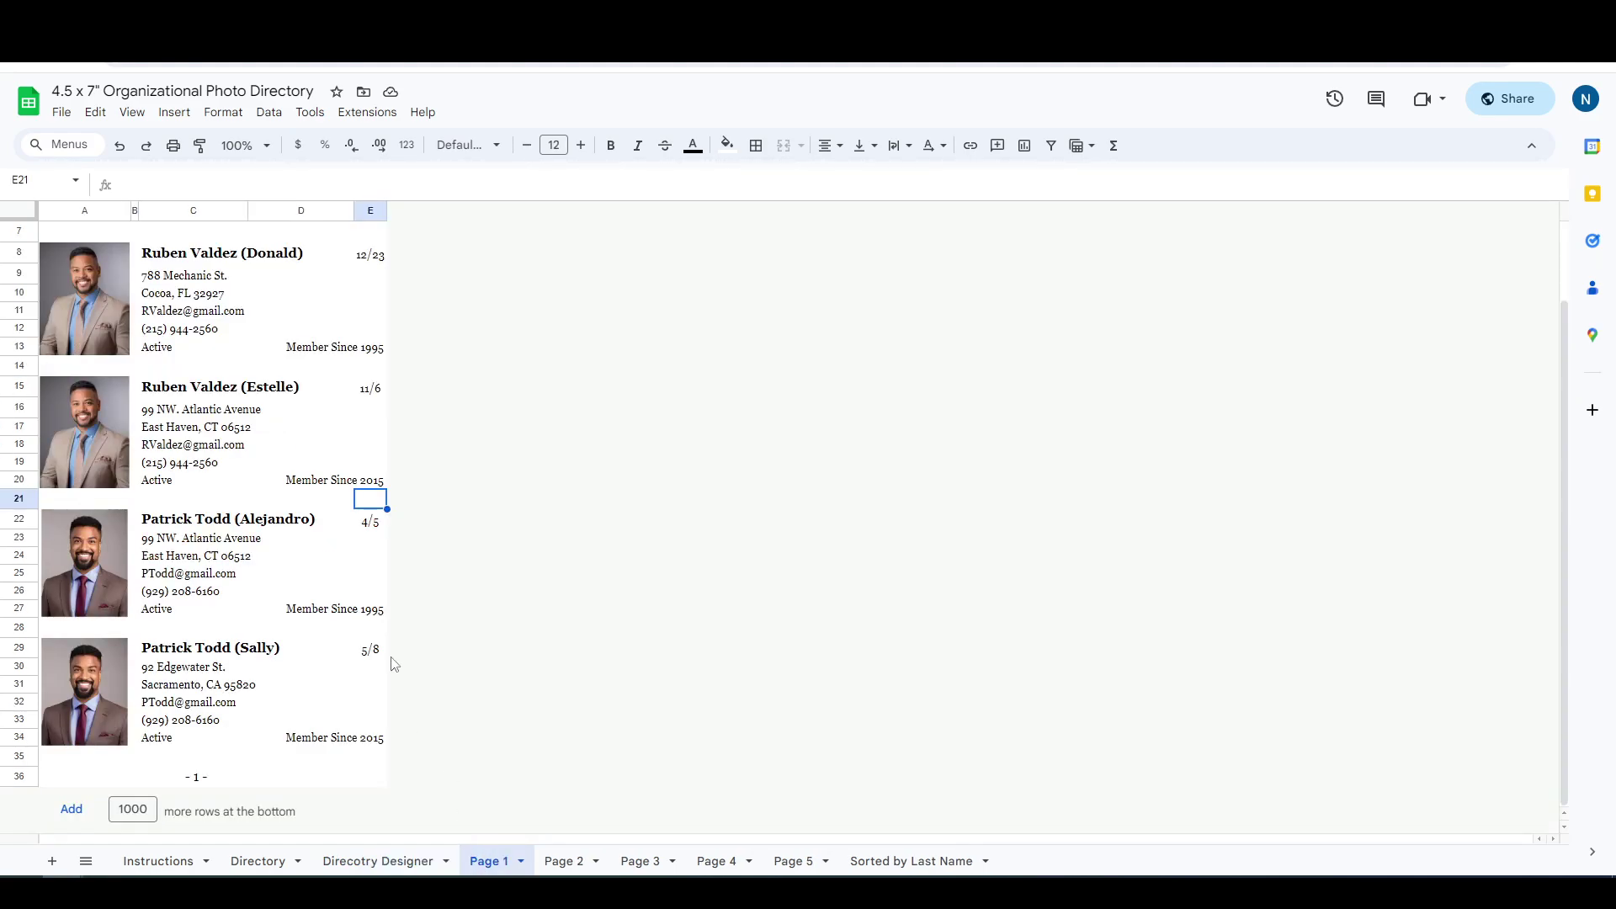
left_click_drag(199, 288, 192, 350)
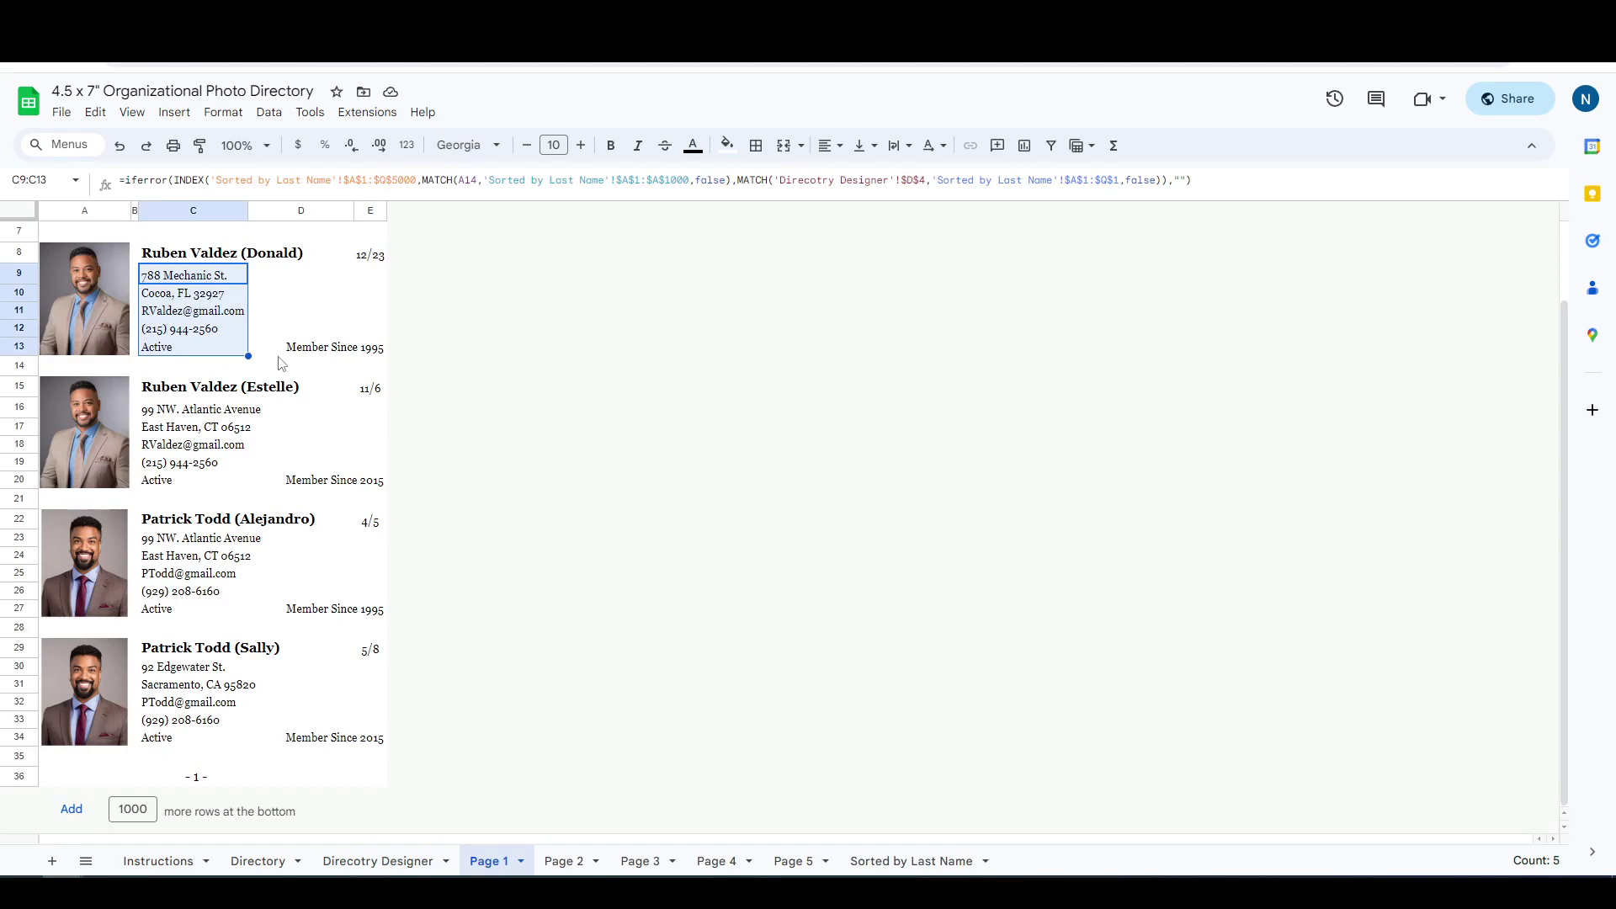
key("Right")
left_click(195, 351)
left_click(187, 254)
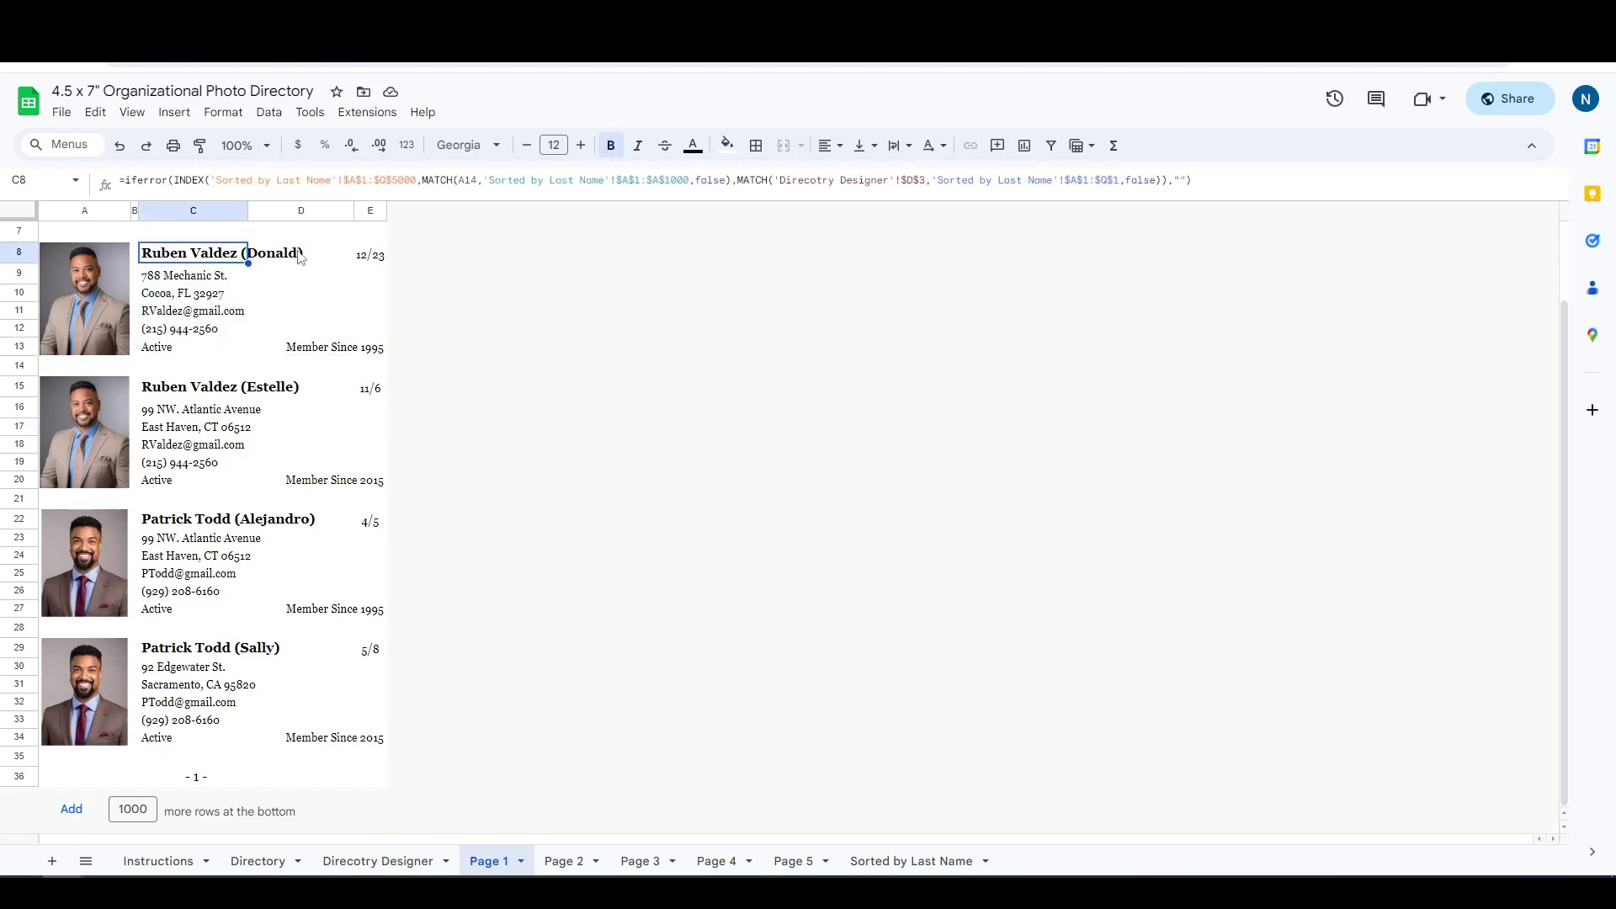
left_click(190, 282)
left_click(200, 302)
left_click(207, 283)
left_click(202, 301)
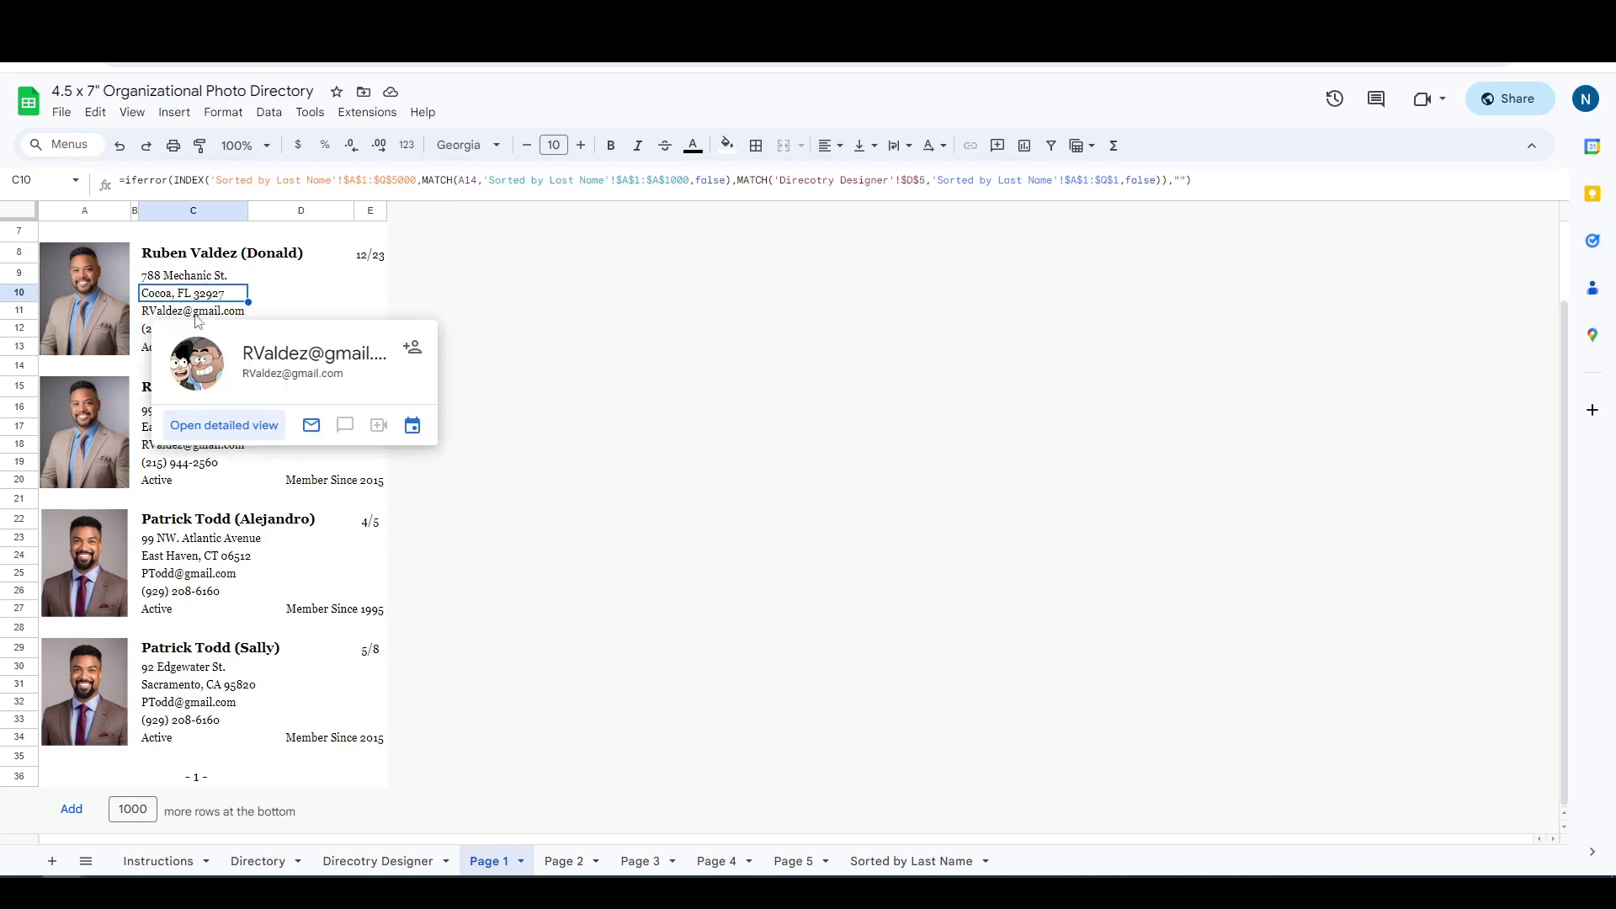
left_click(217, 314)
left_click(199, 334)
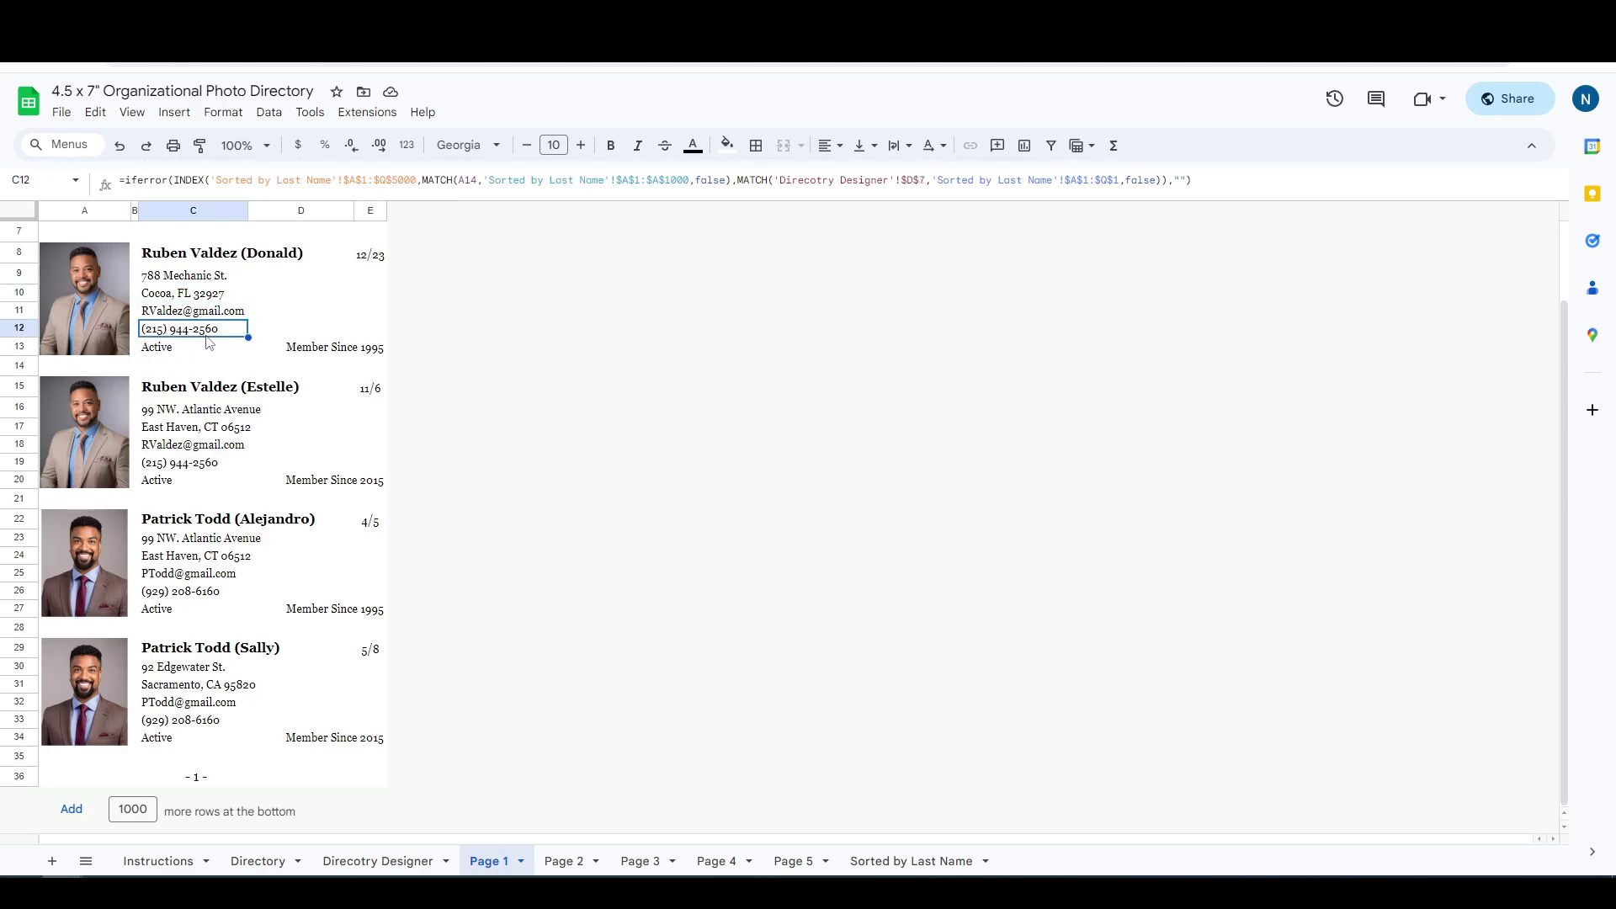
left_click(182, 352)
left_click(313, 354)
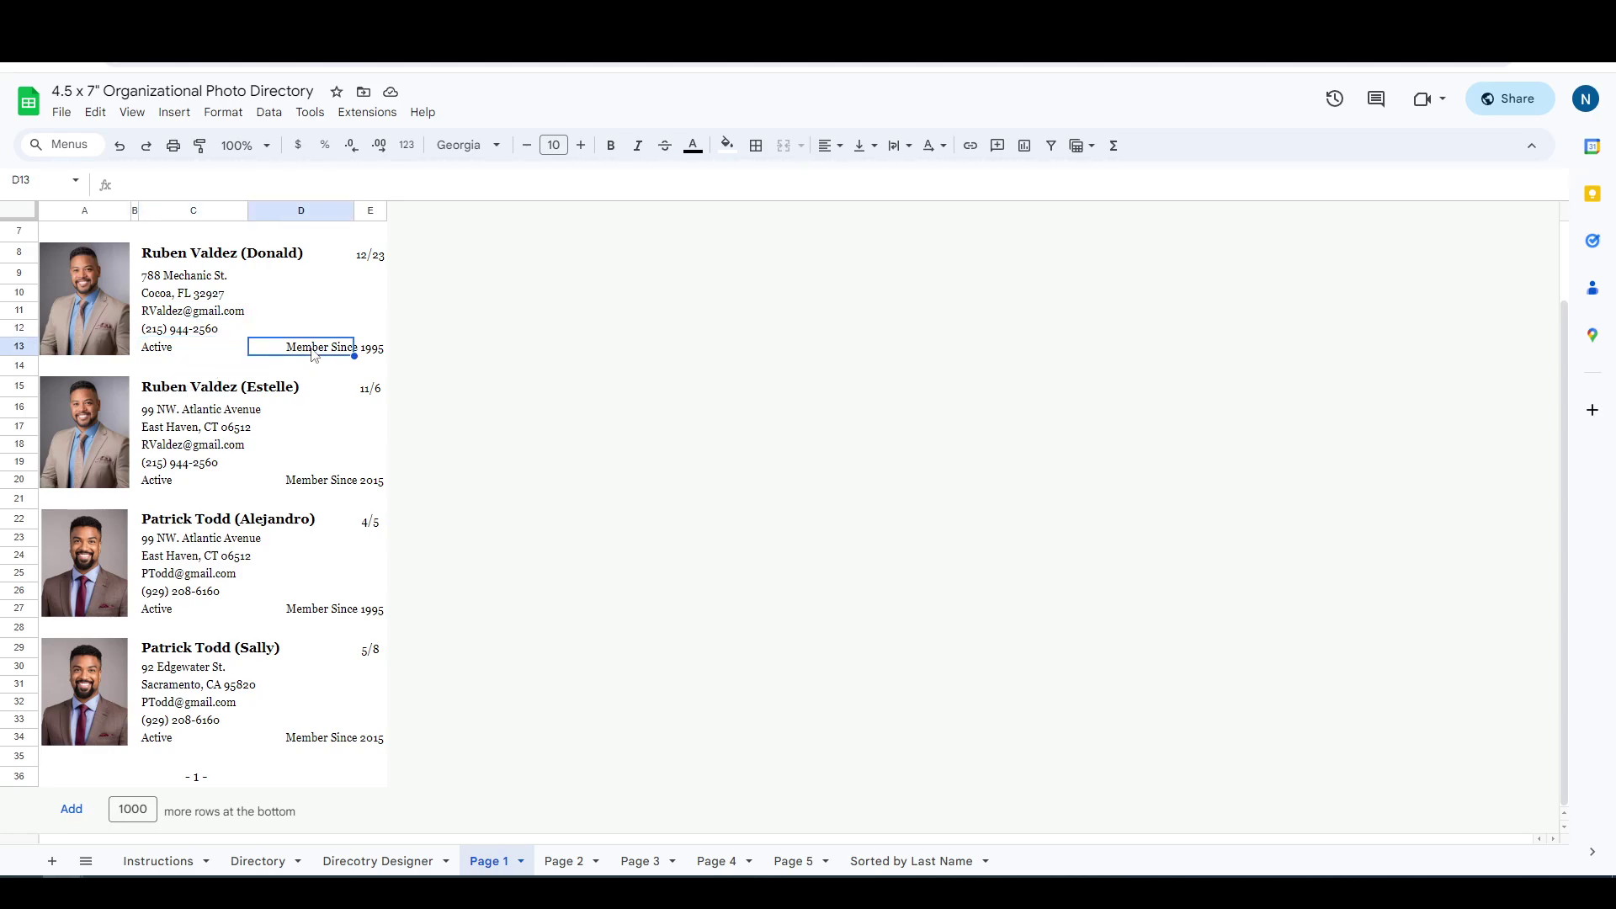
left_click(361, 347)
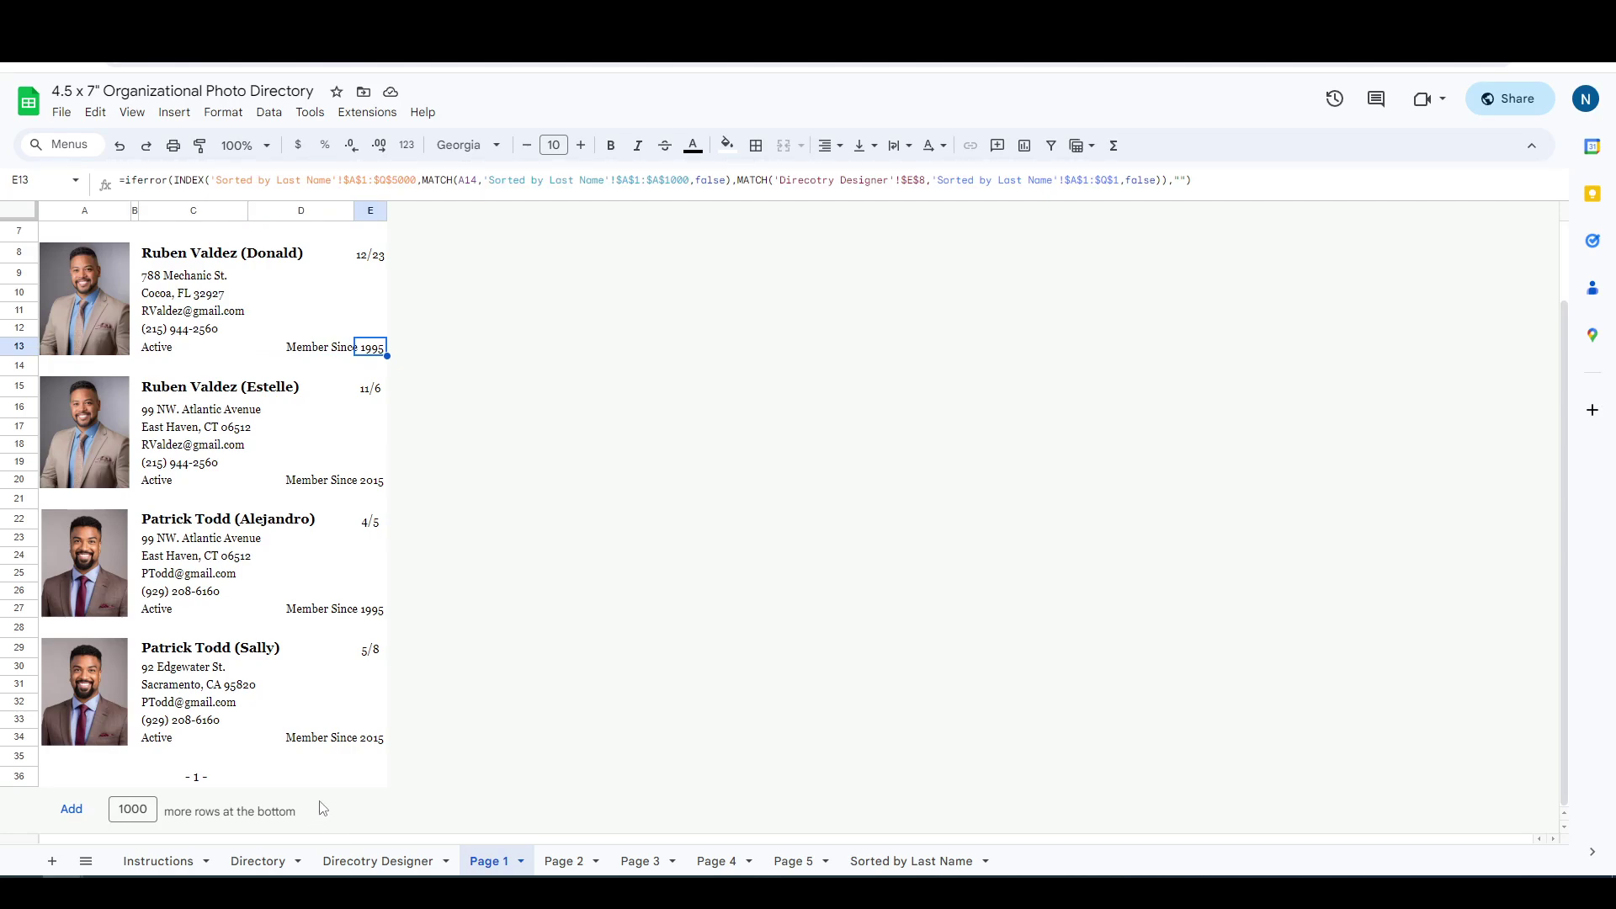
left_click(378, 862)
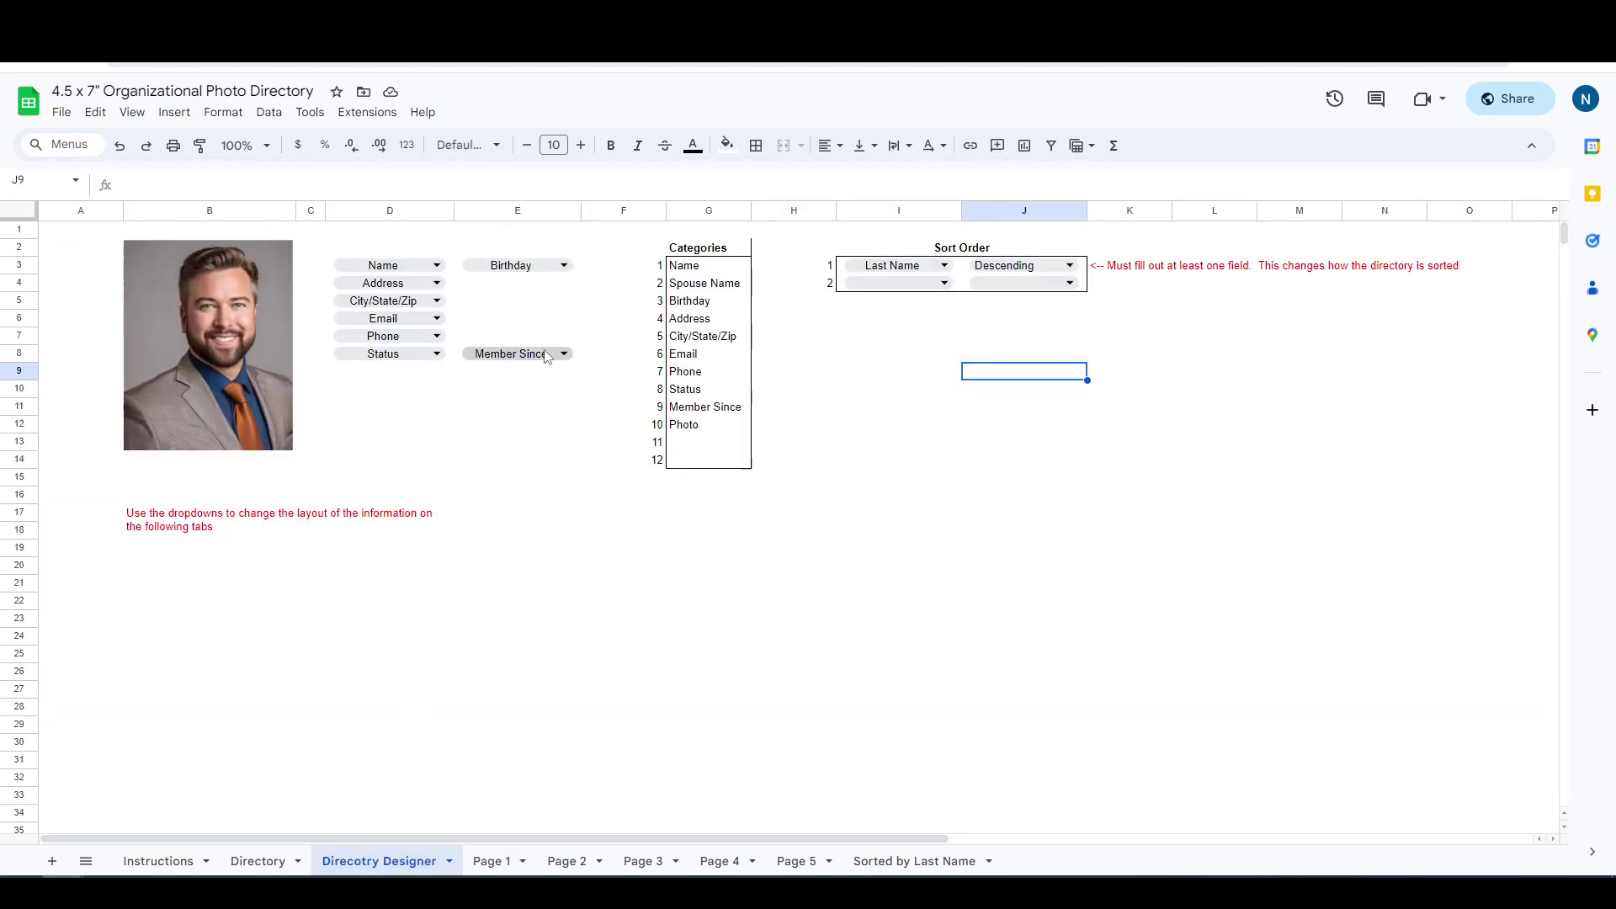
Look at the sort order area, then check the first entry's name cell C8 on Page 1.
left_click(899, 321)
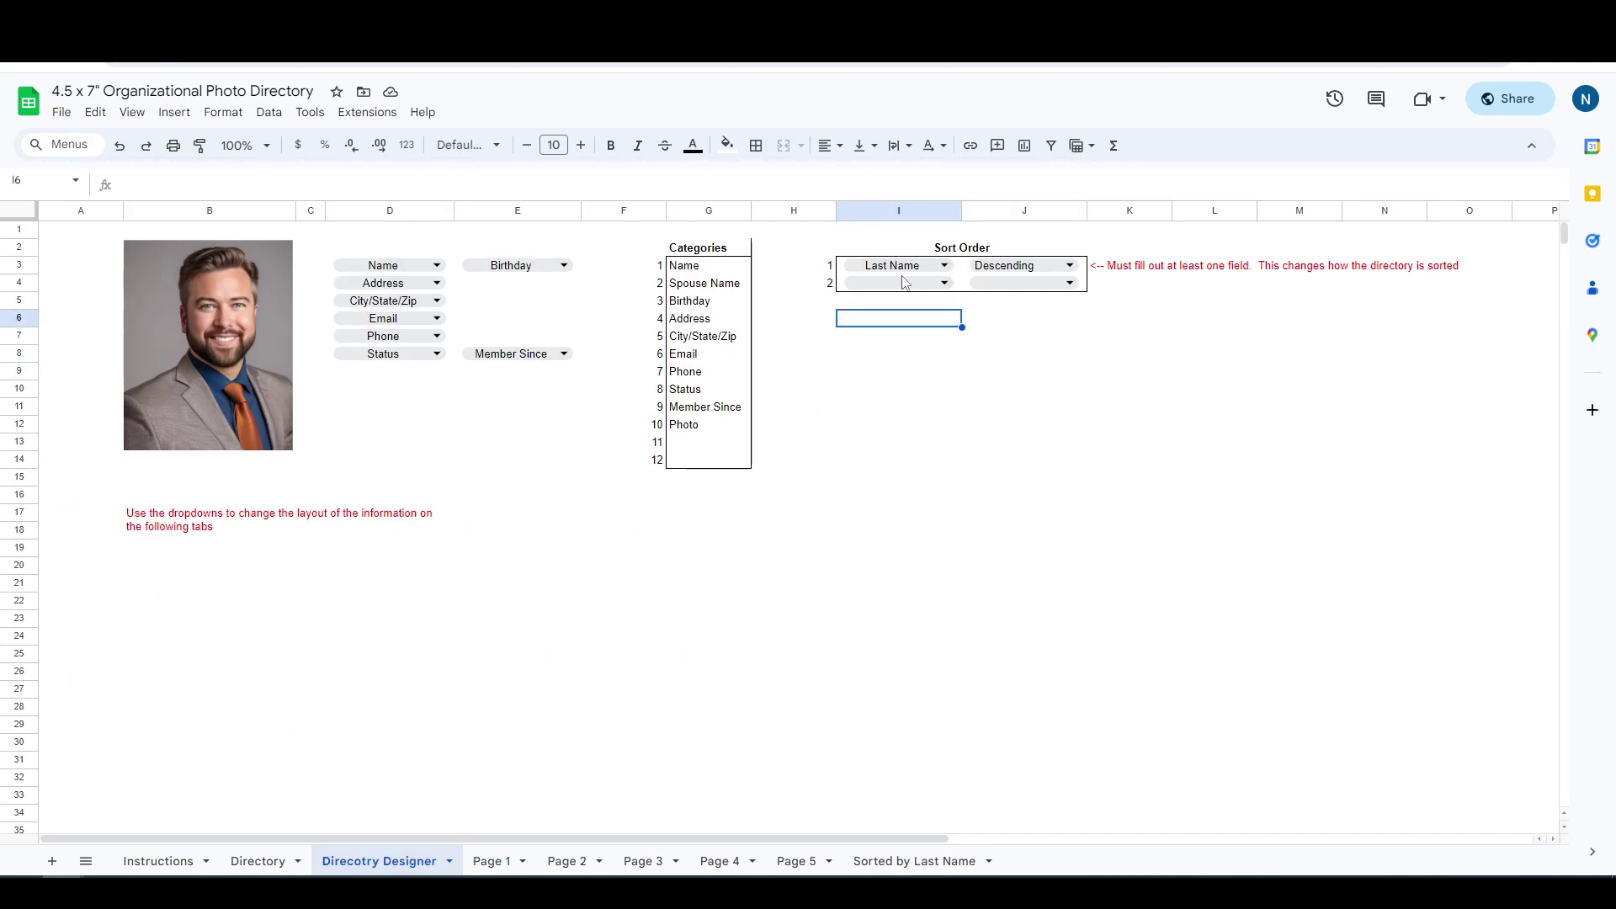
left_click(954, 338)
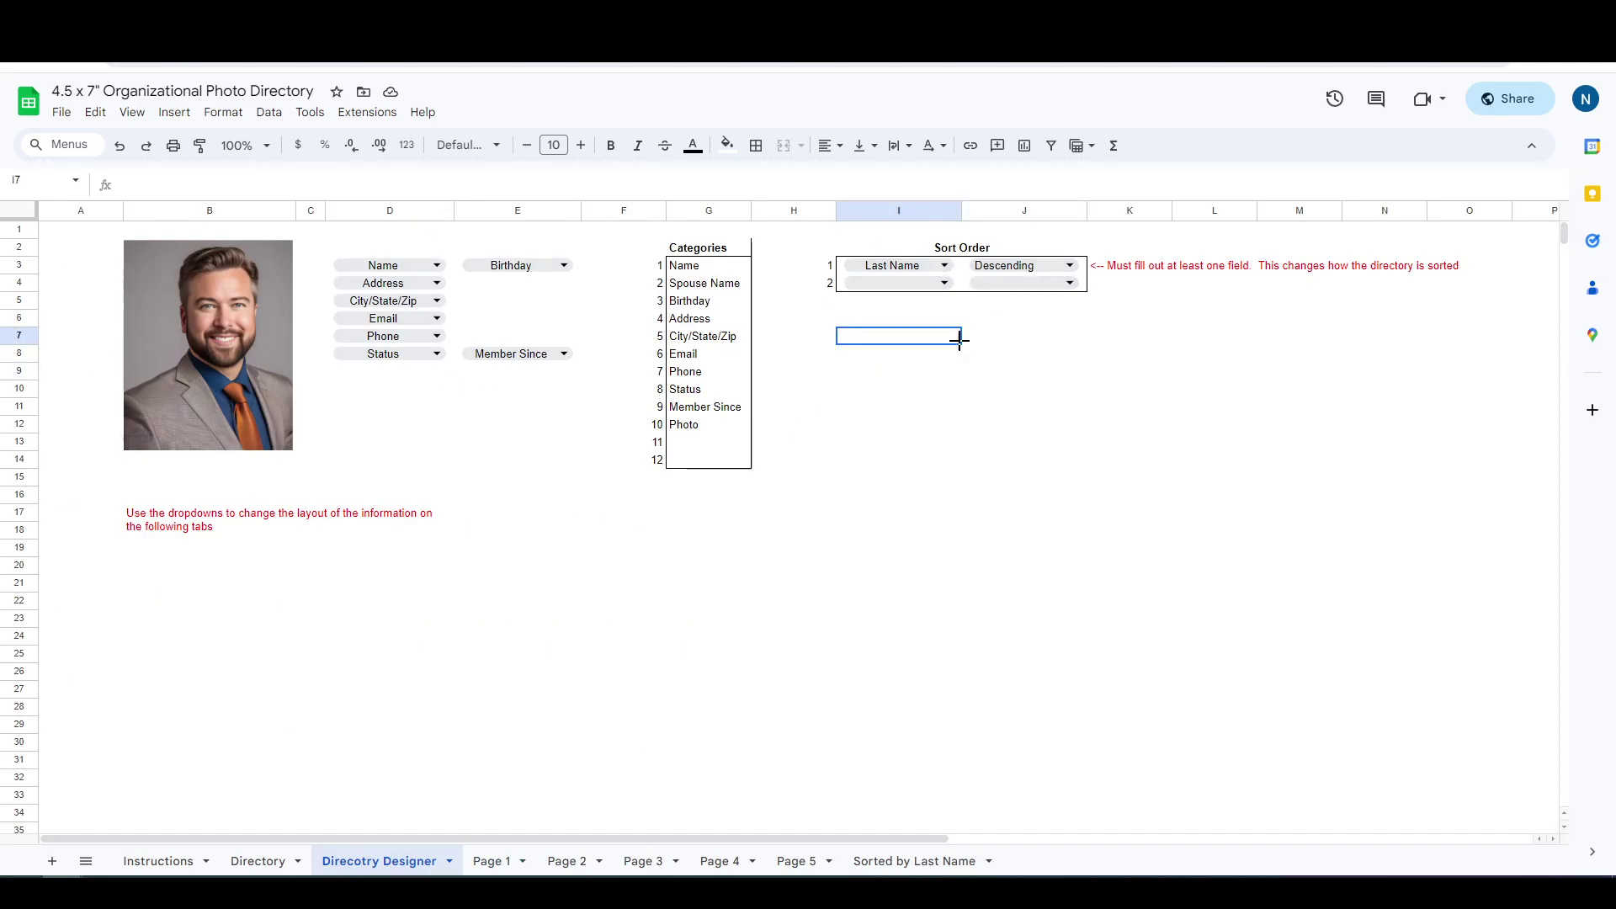
left_click(495, 860)
left_click(169, 263)
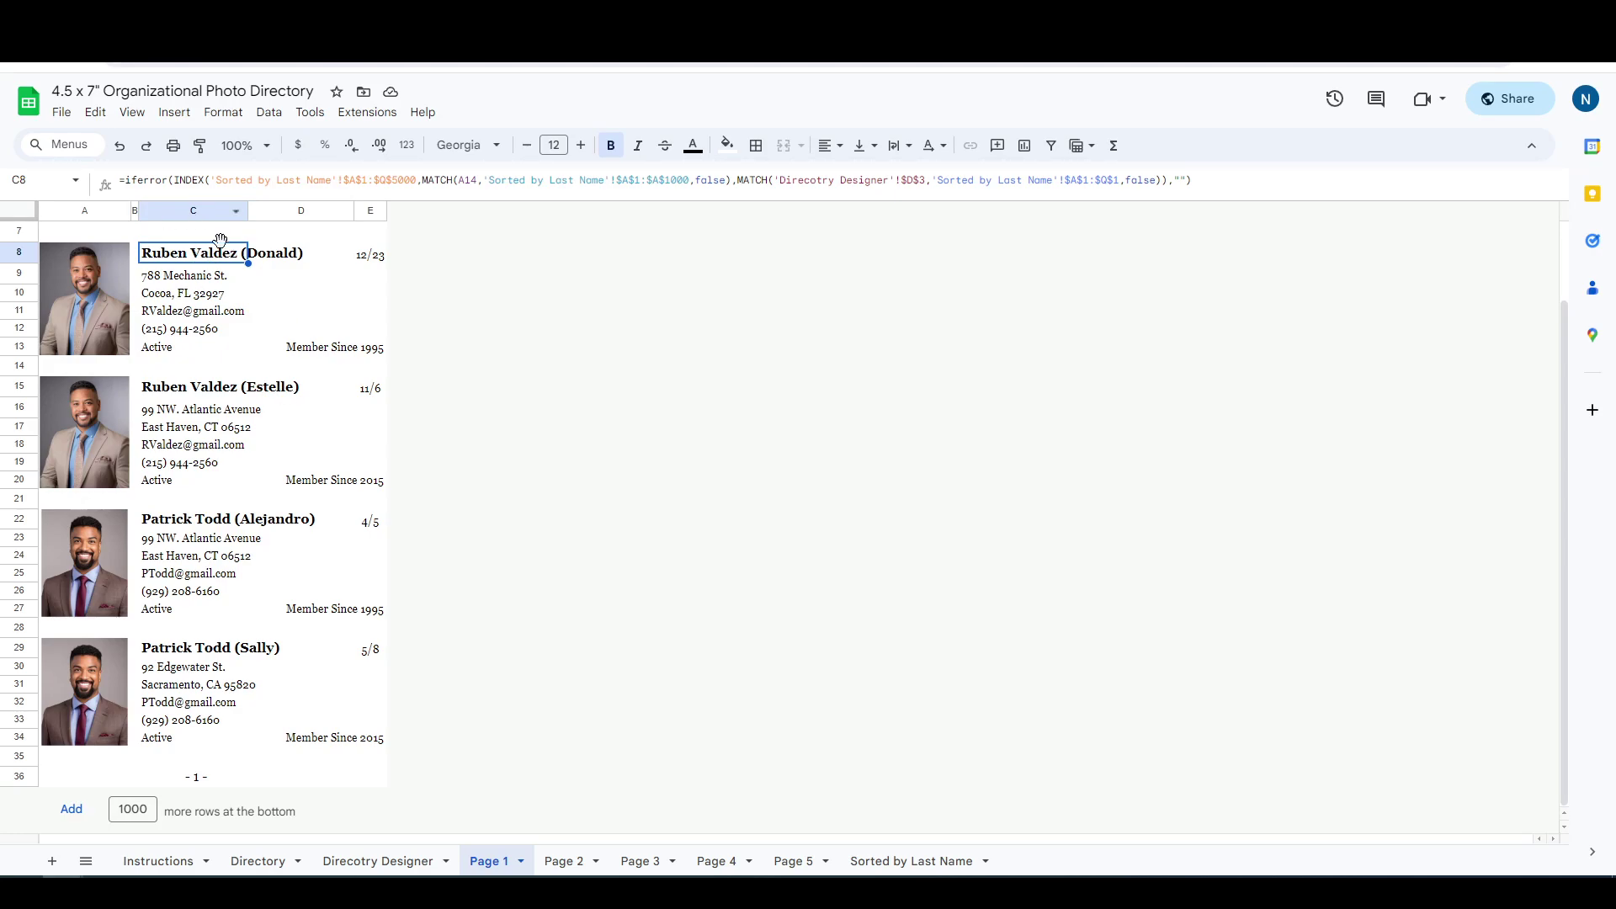
left_click(377, 861)
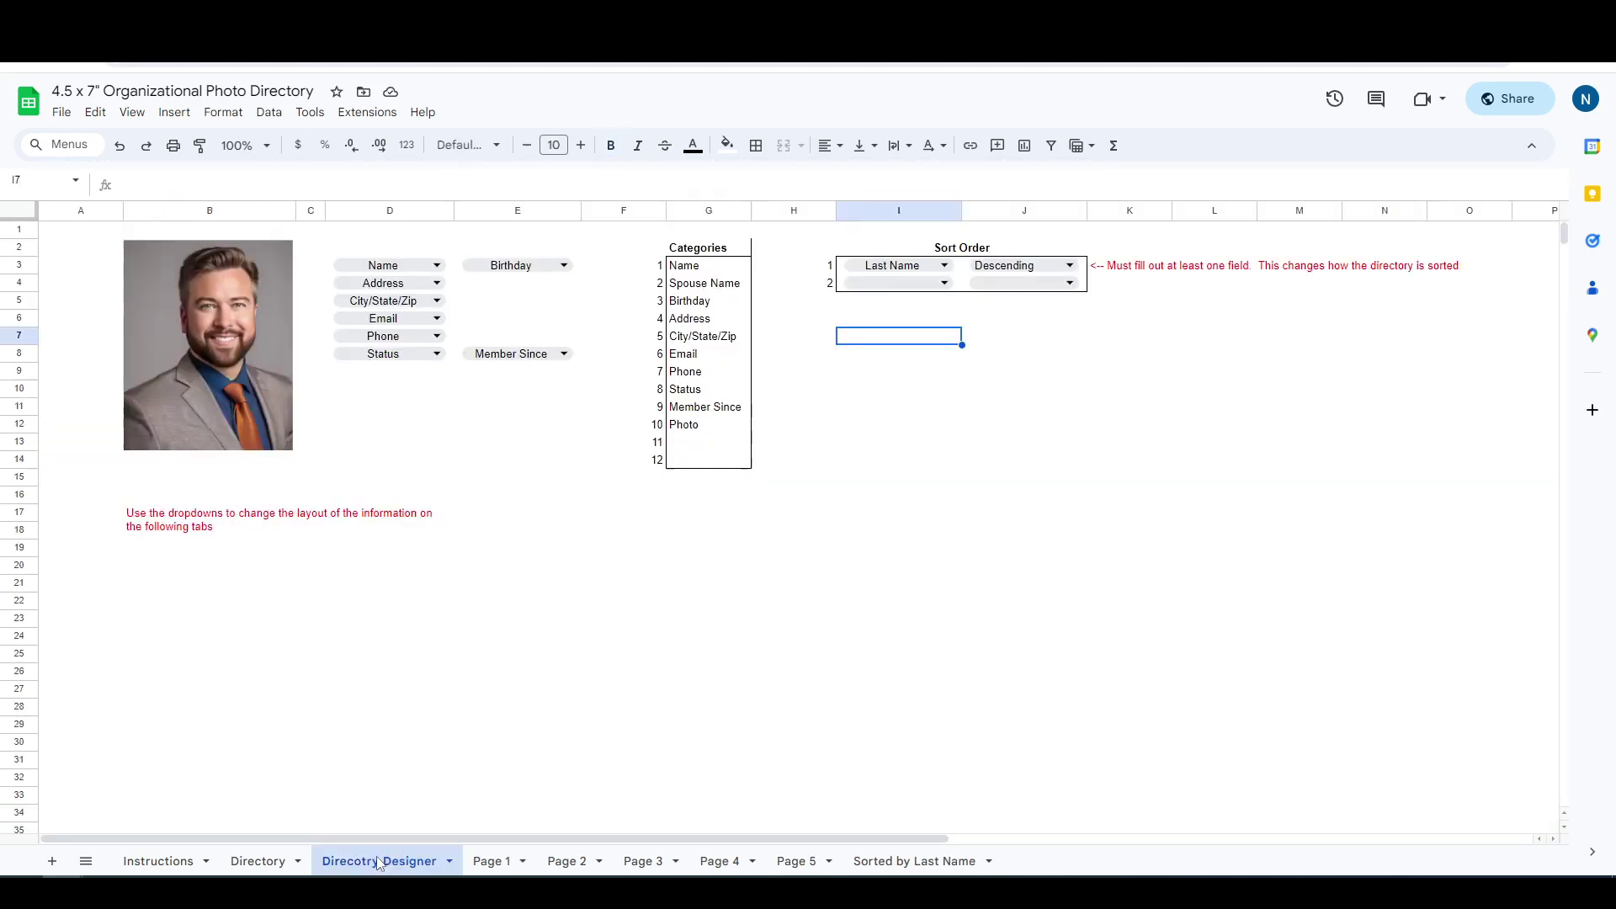
left_click(1027, 273)
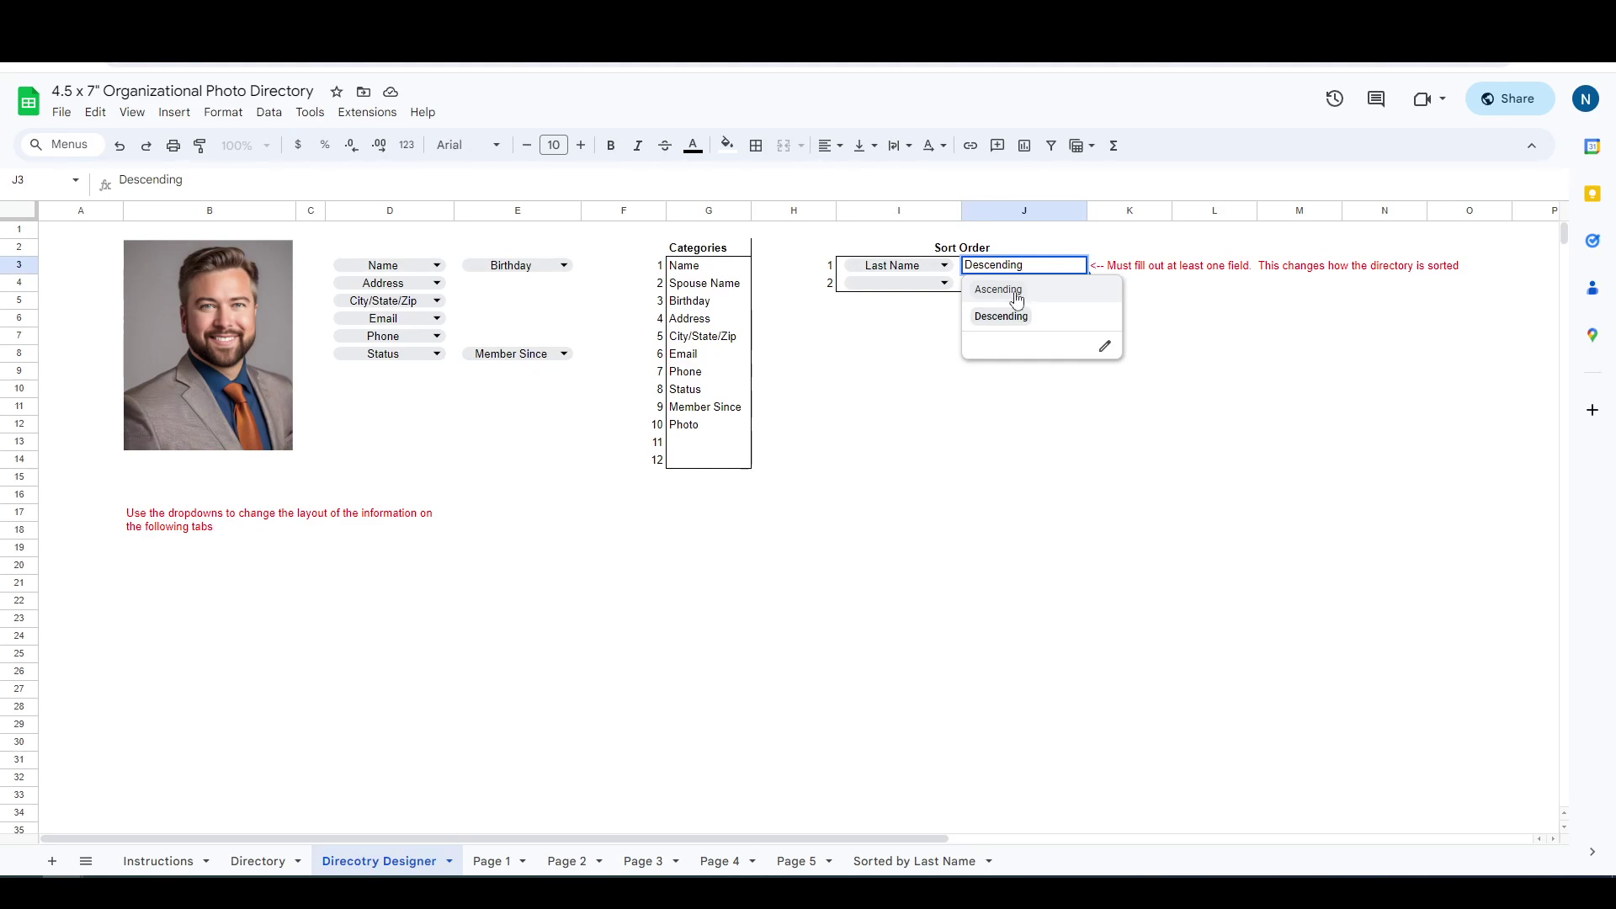
left_click(1019, 293)
left_click(510, 862)
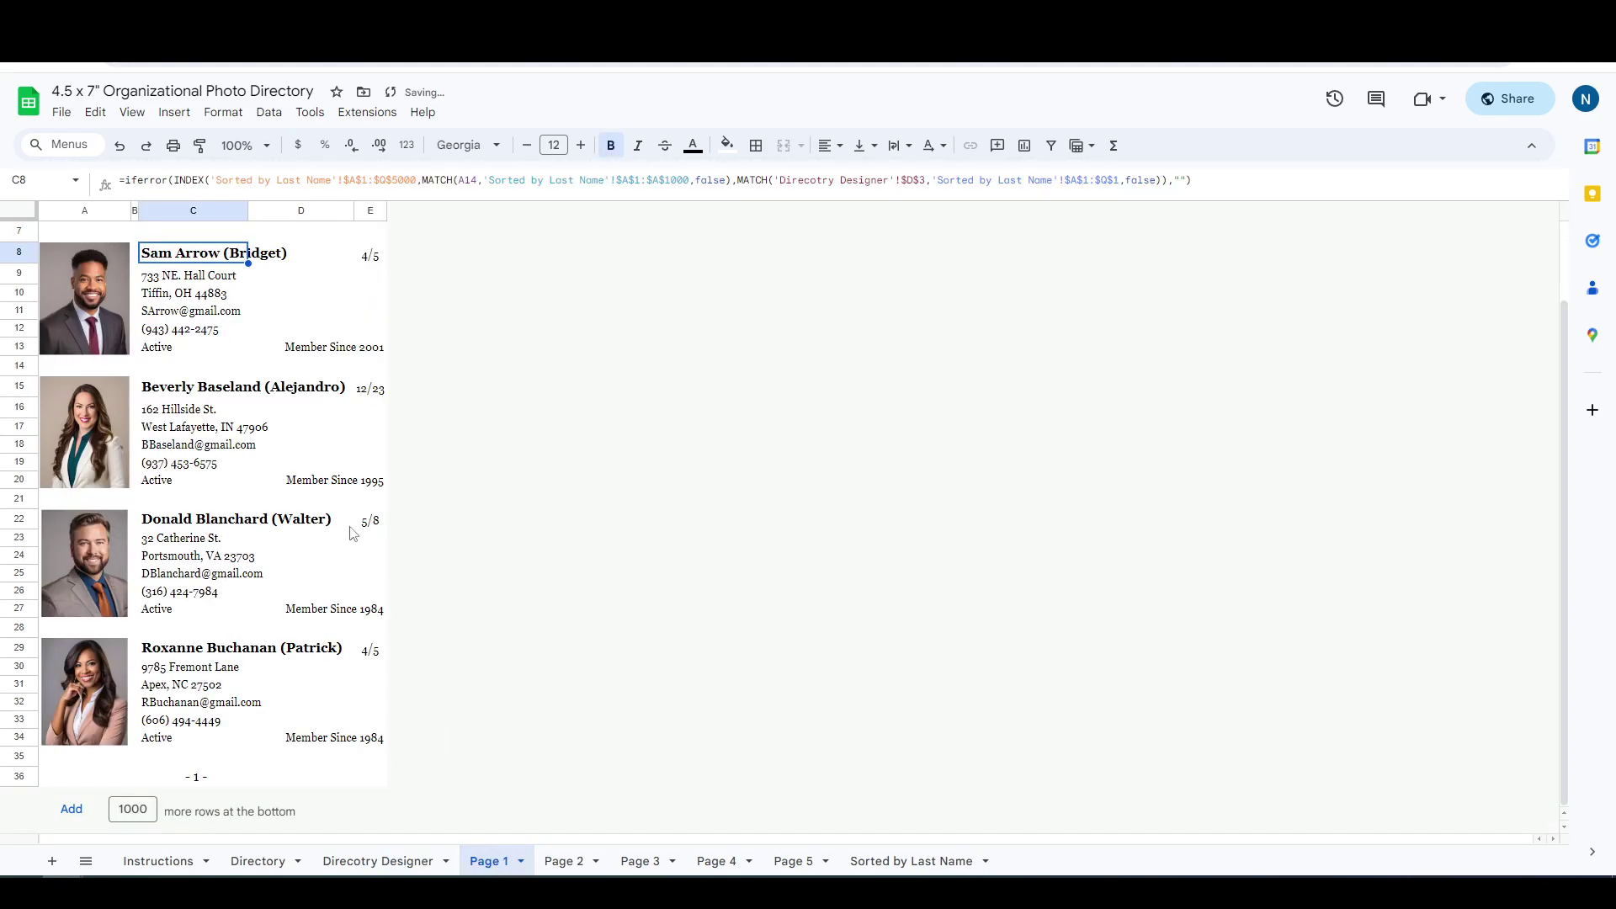
left_click(185, 276)
left_click(185, 257)
Review the fields available for sorting, leaving Last Name unchanged.
left_click(373, 864)
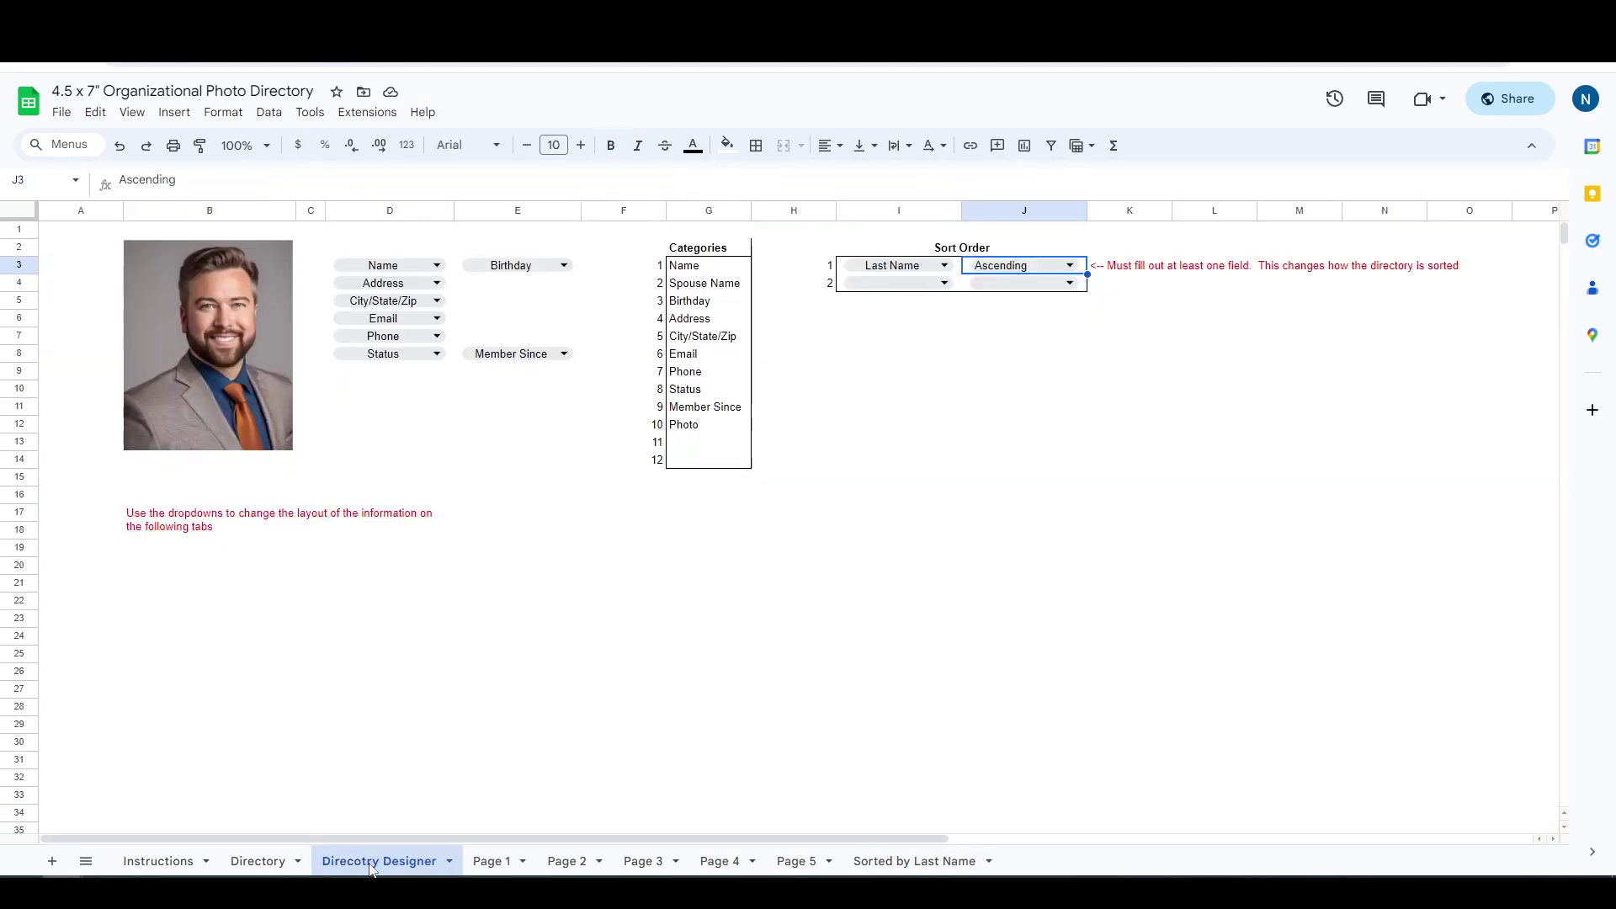
left_click(944, 266)
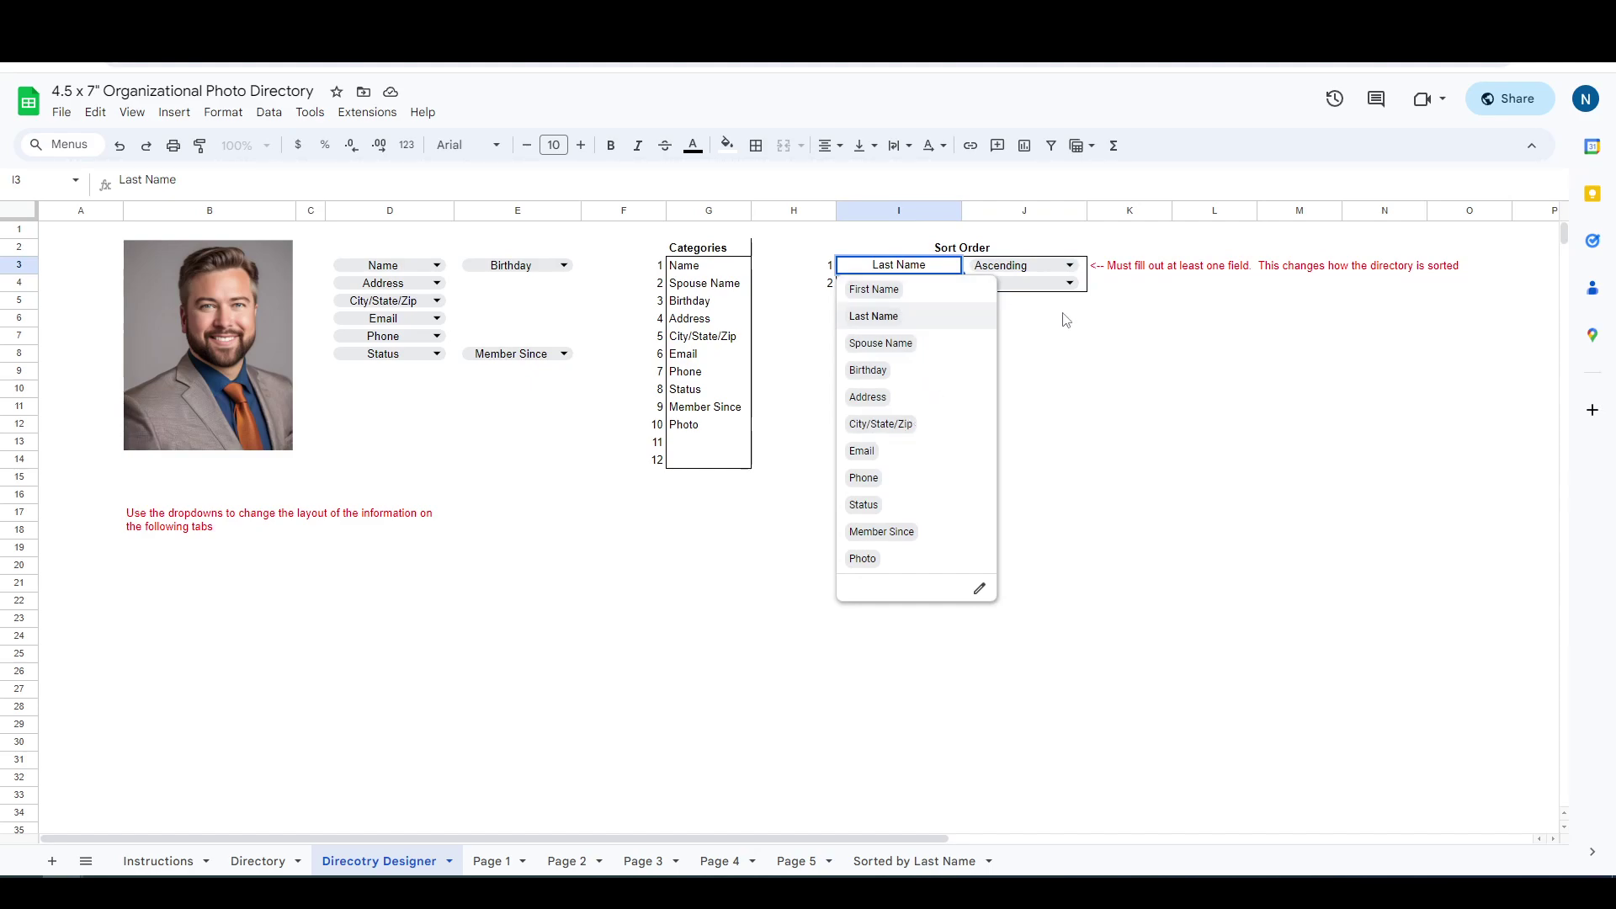
left_click(1043, 323)
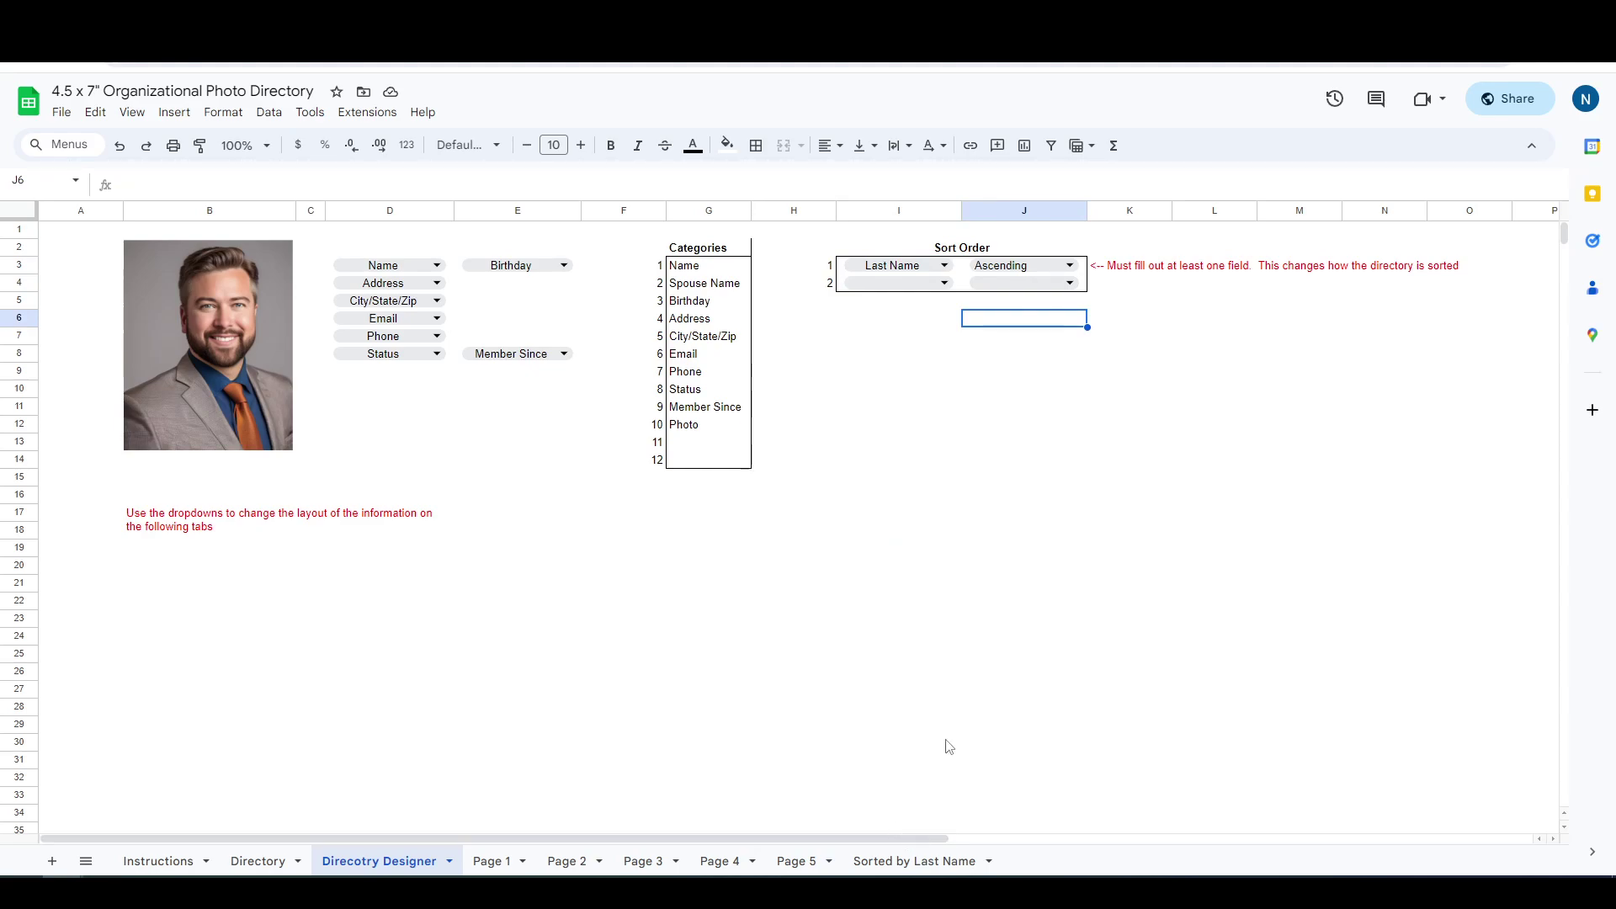
Review Sam's row in the Sorted by Last Name sheet, then return to Page 1's first directory card.
left_click(912, 867)
left_click(345, 269)
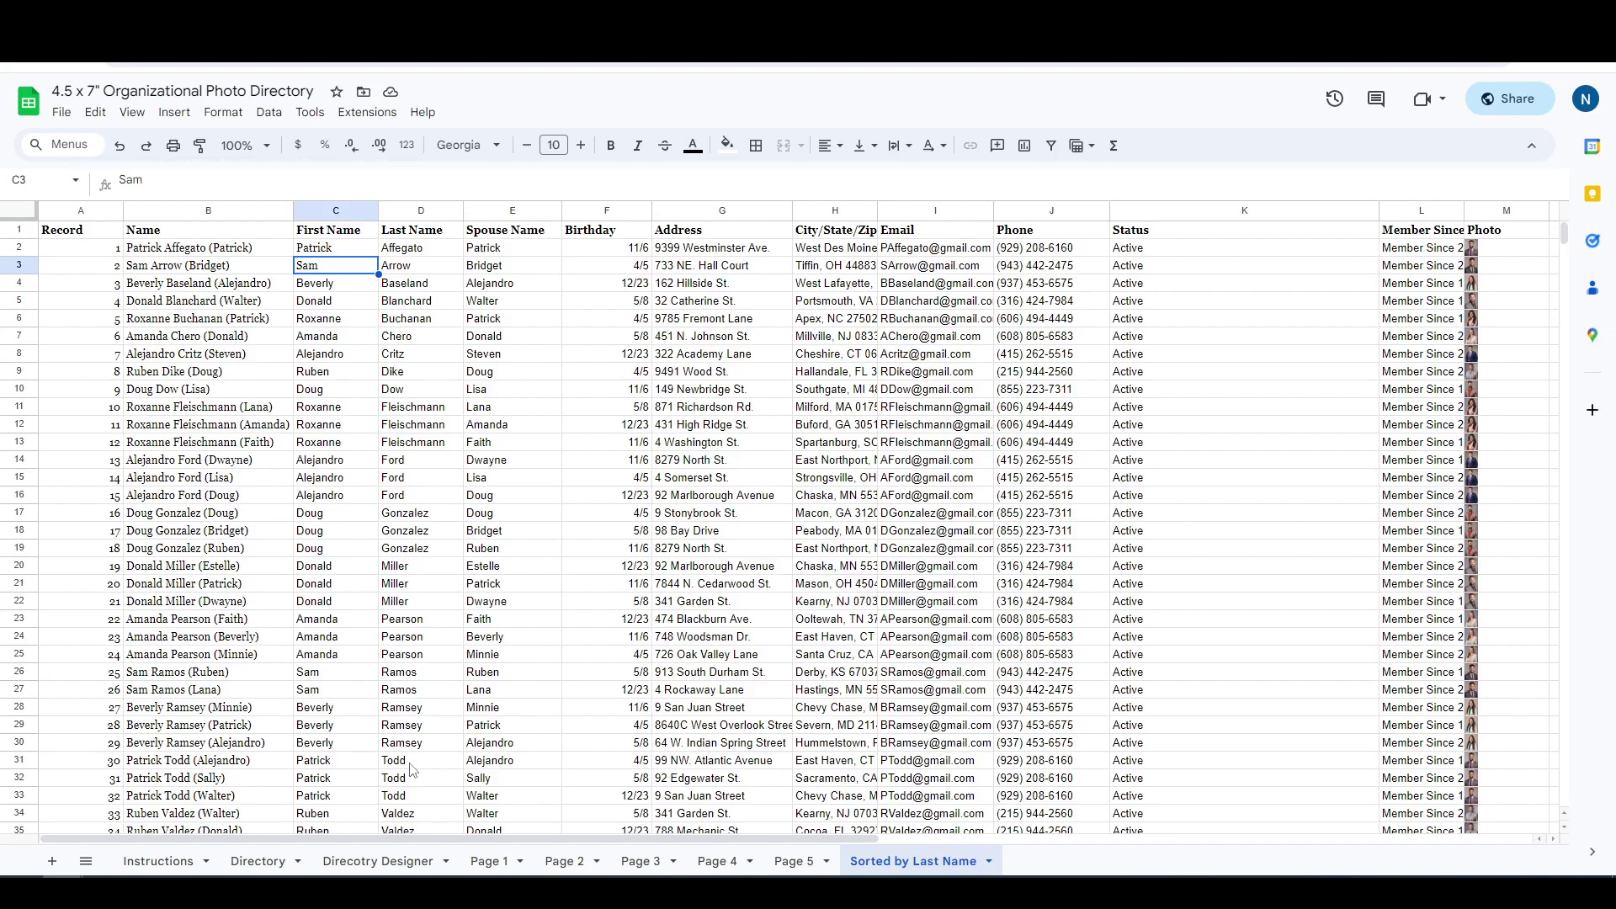
left_click(489, 861)
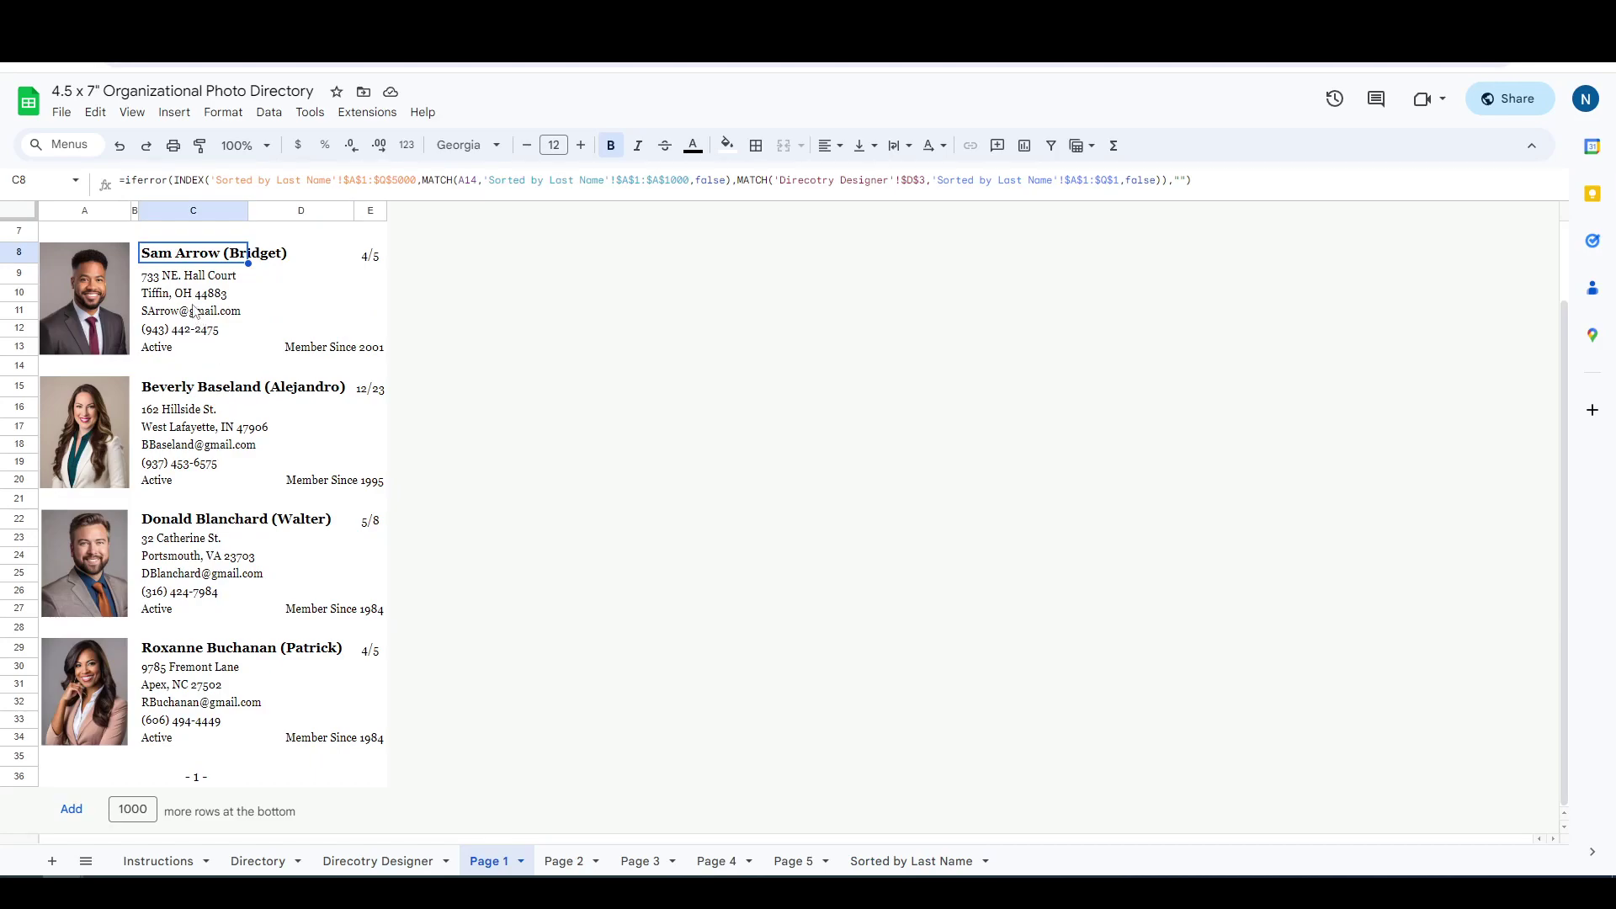
key("Down")
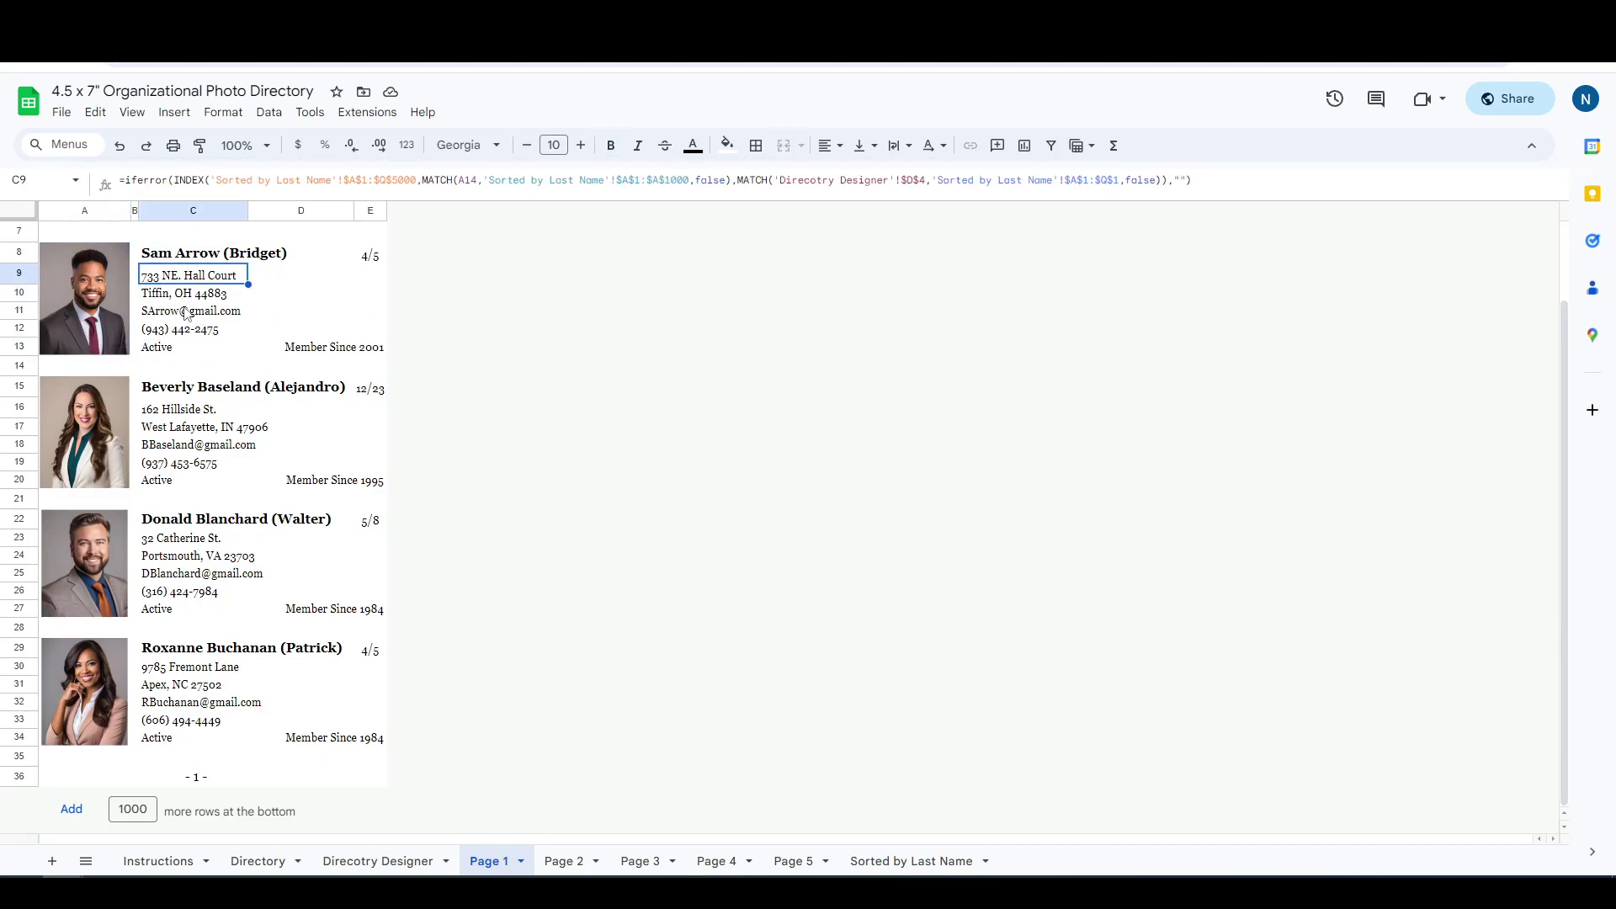
mouse_move(187, 313)
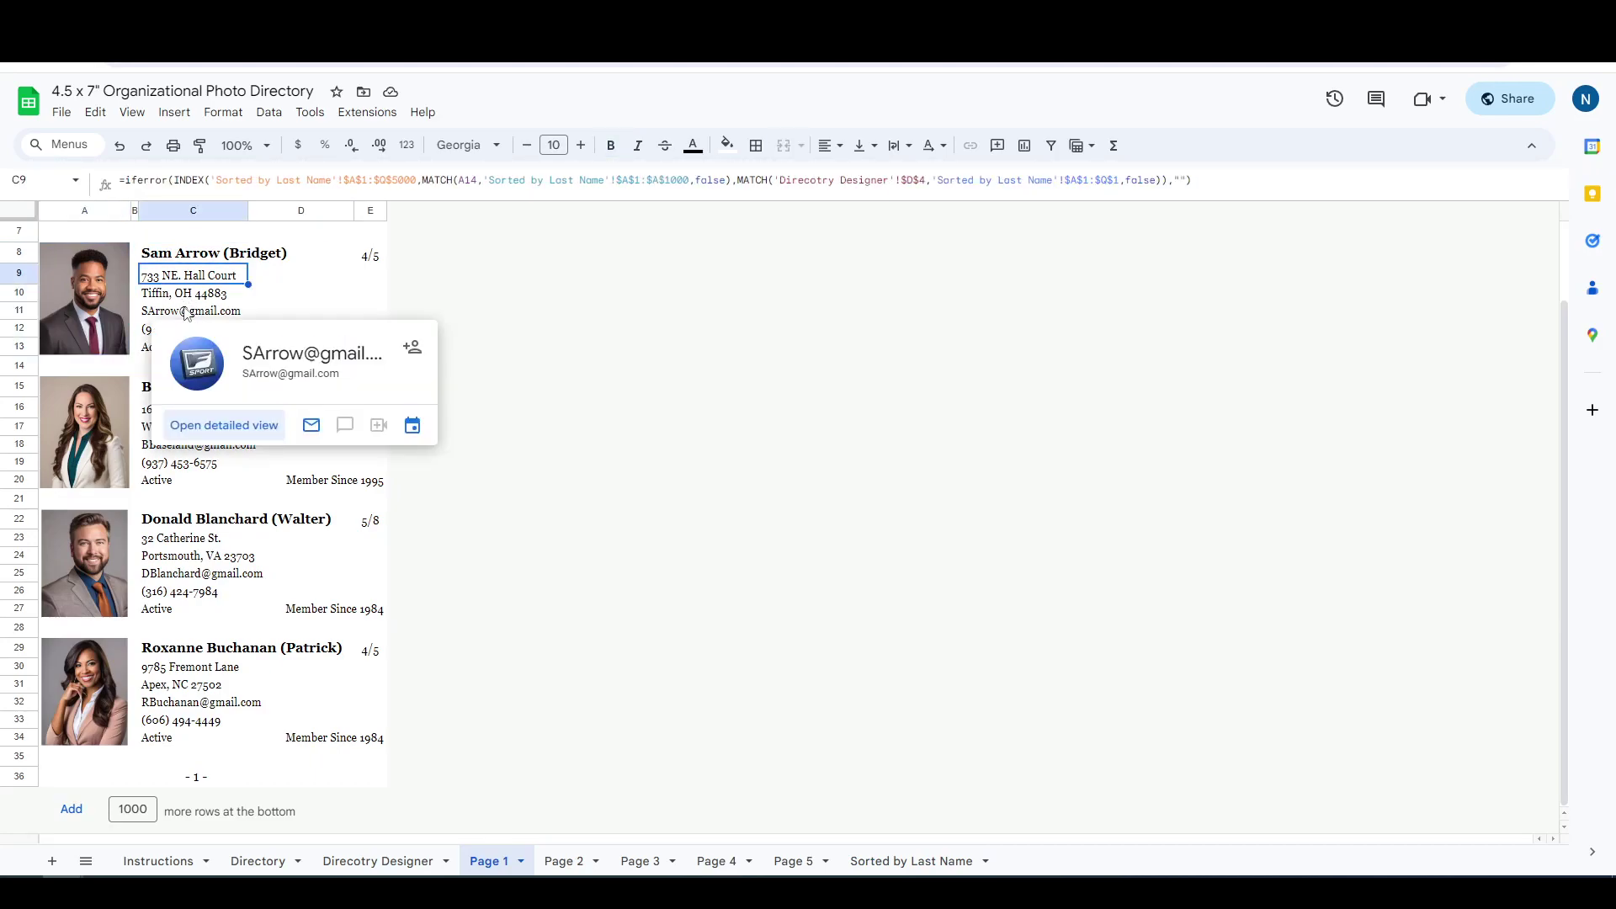
left_click(180, 239)
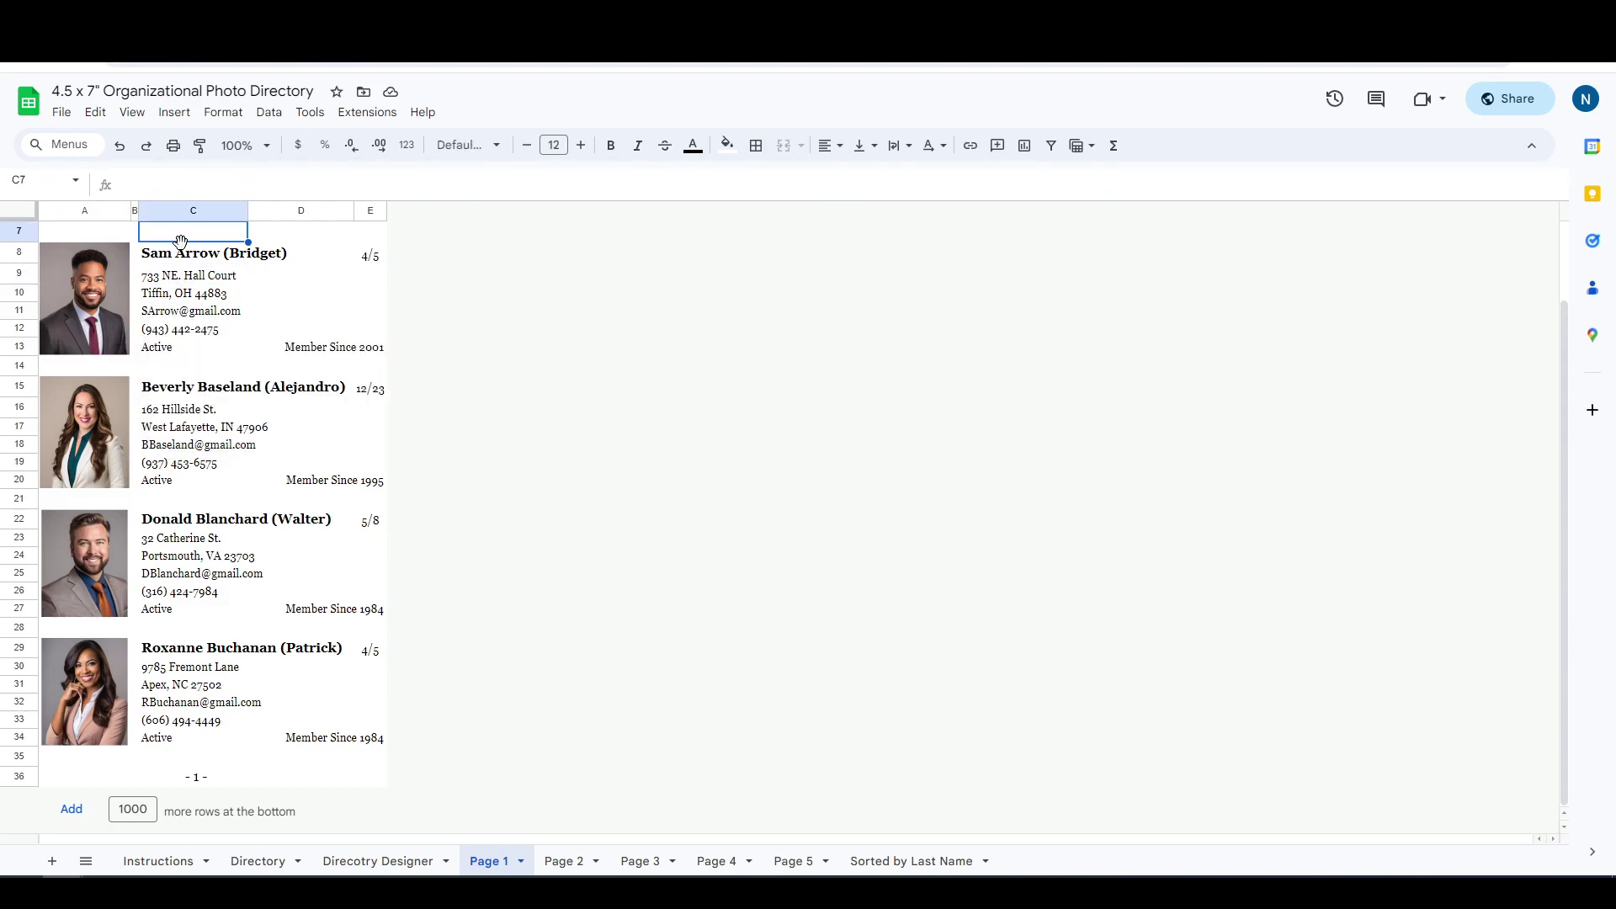
Bring up Page 1's print settings with page preview through File > Print.
key("ctrl+p")
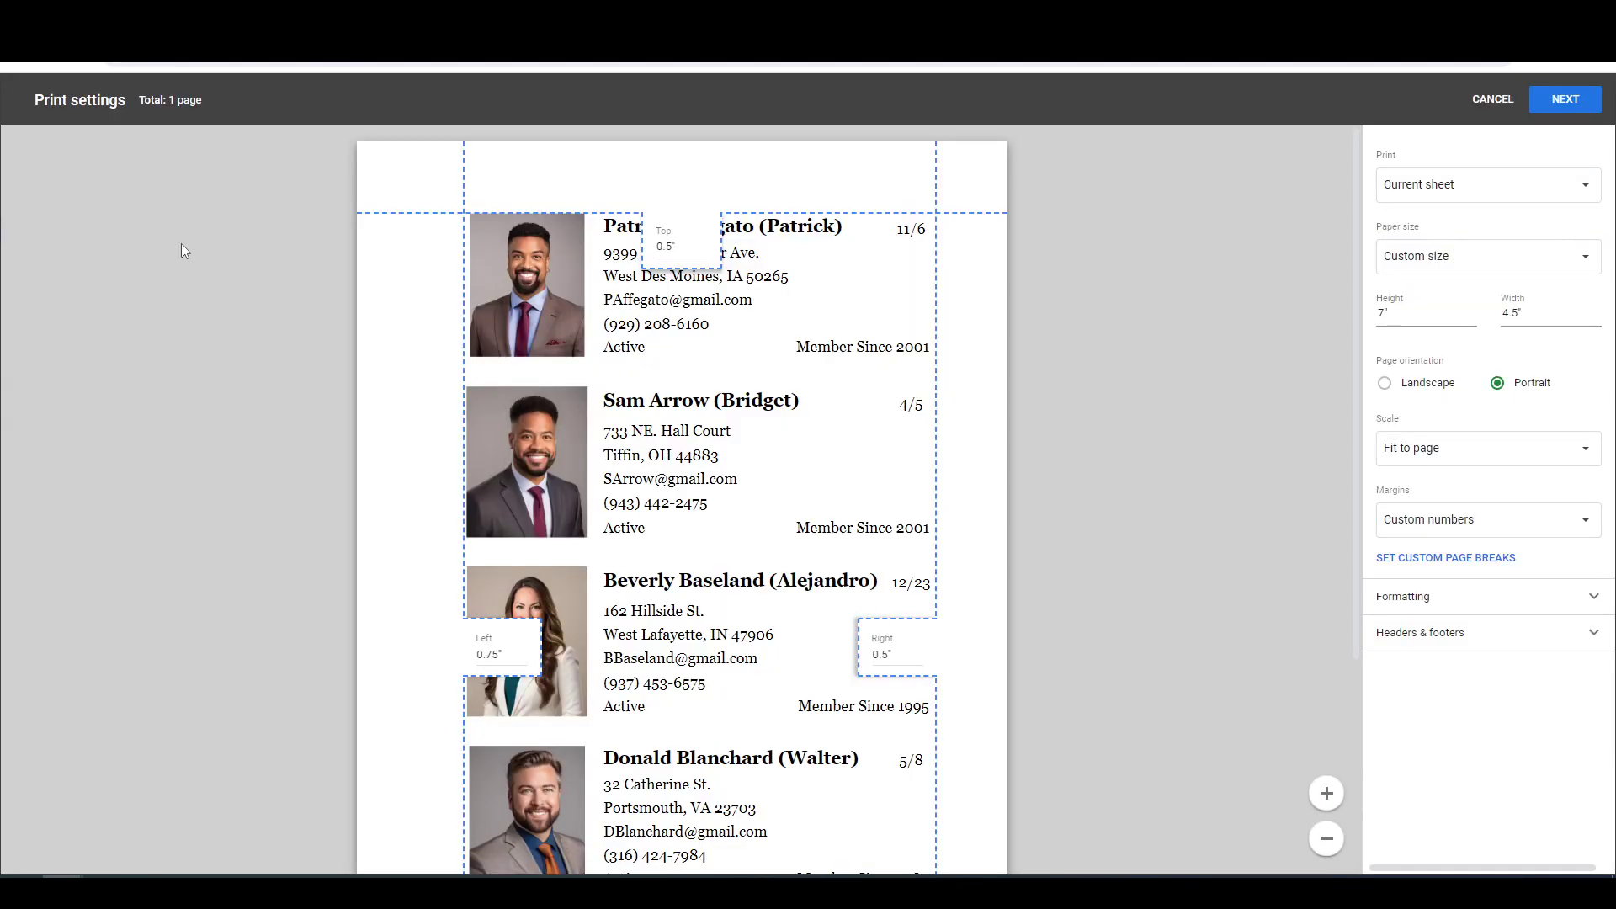
left_click(1493, 98)
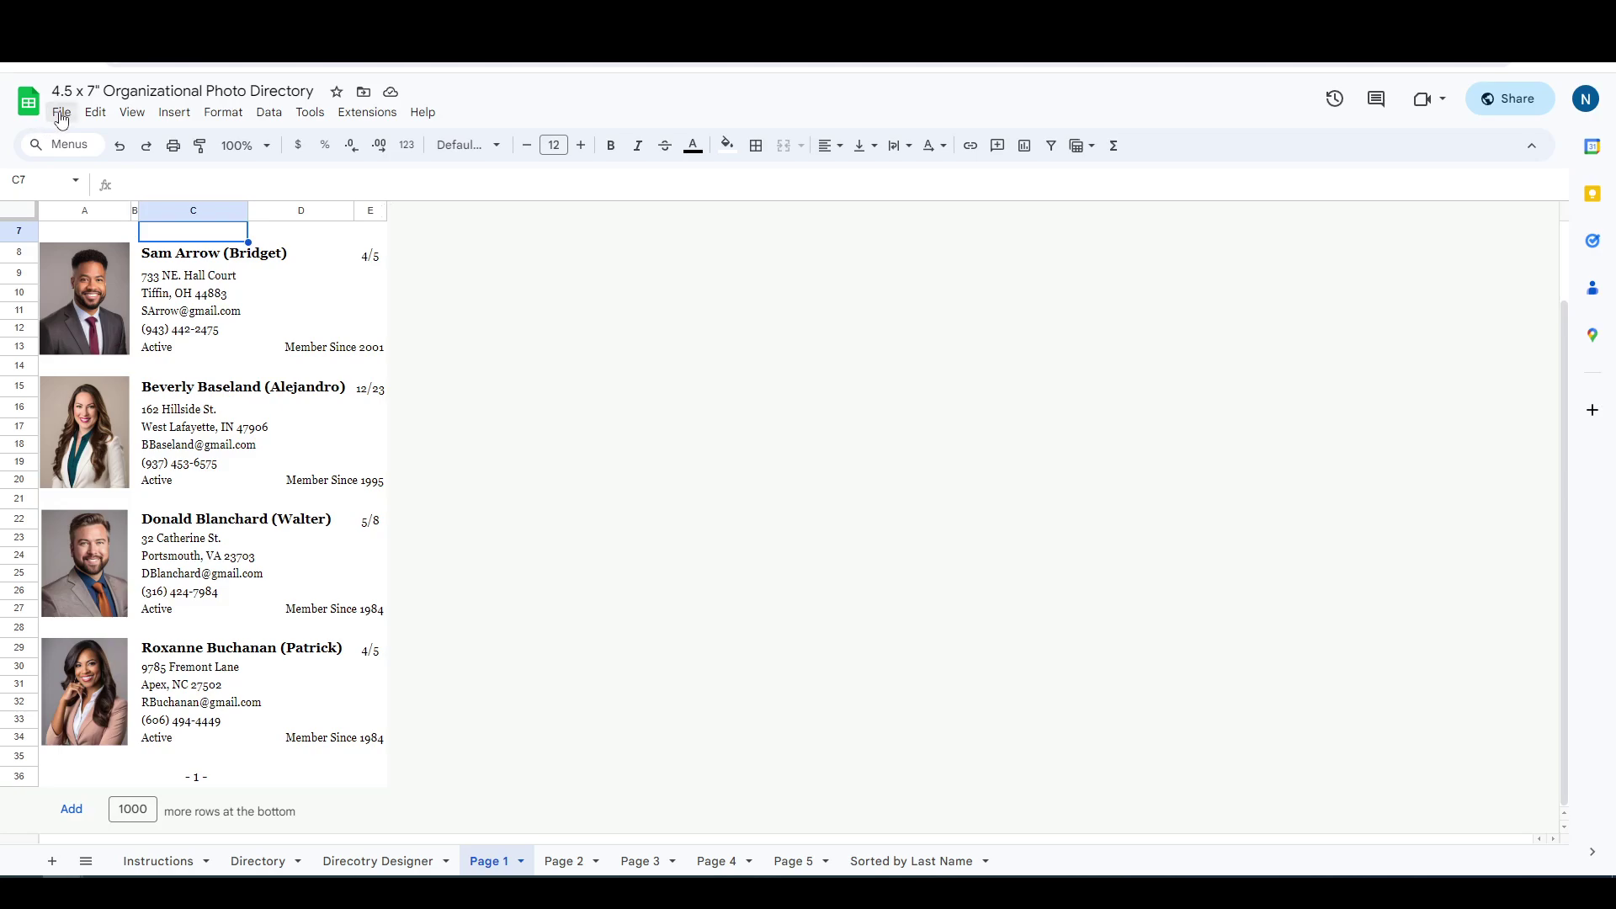
left_click(62, 112)
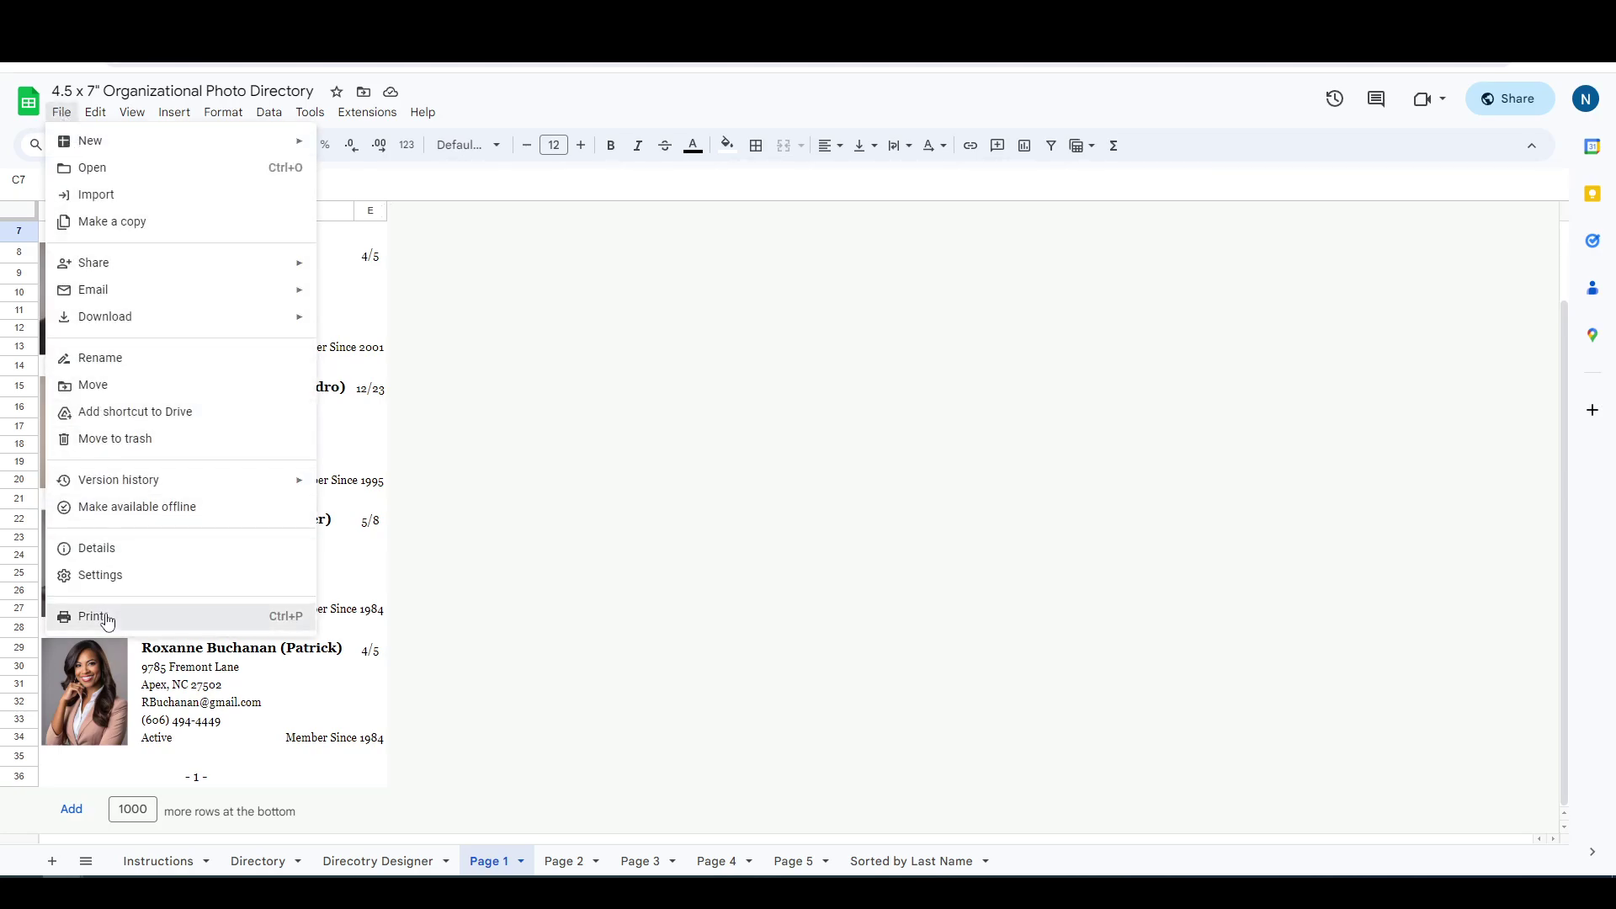
left_click(107, 615)
scroll(513, 564, "down", 4)
scroll(516, 589, "up", 2)
scroll(520, 595, "down", 2)
scroll(880, 462, "up", 2)
scroll(880, 471, "down", 1)
scroll(881, 476, "up", 2)
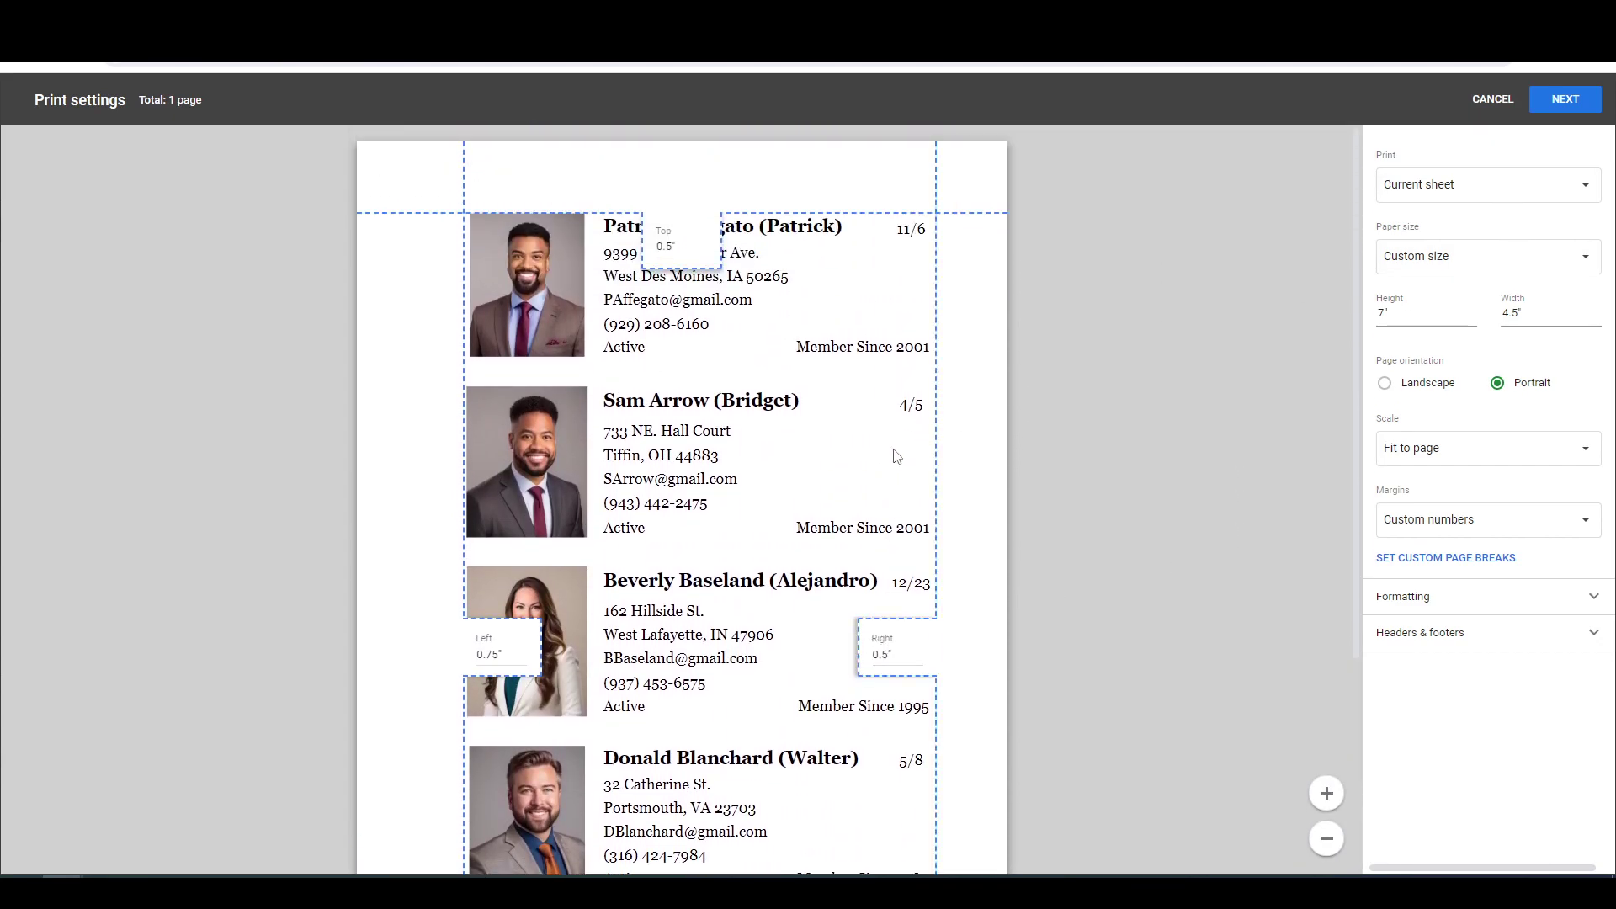
Change the paper size to Letter (8.5" x 11") after briefly trying A3.
left_click(1489, 256)
left_click(1462, 255)
left_click(1422, 261)
left_click(1454, 93)
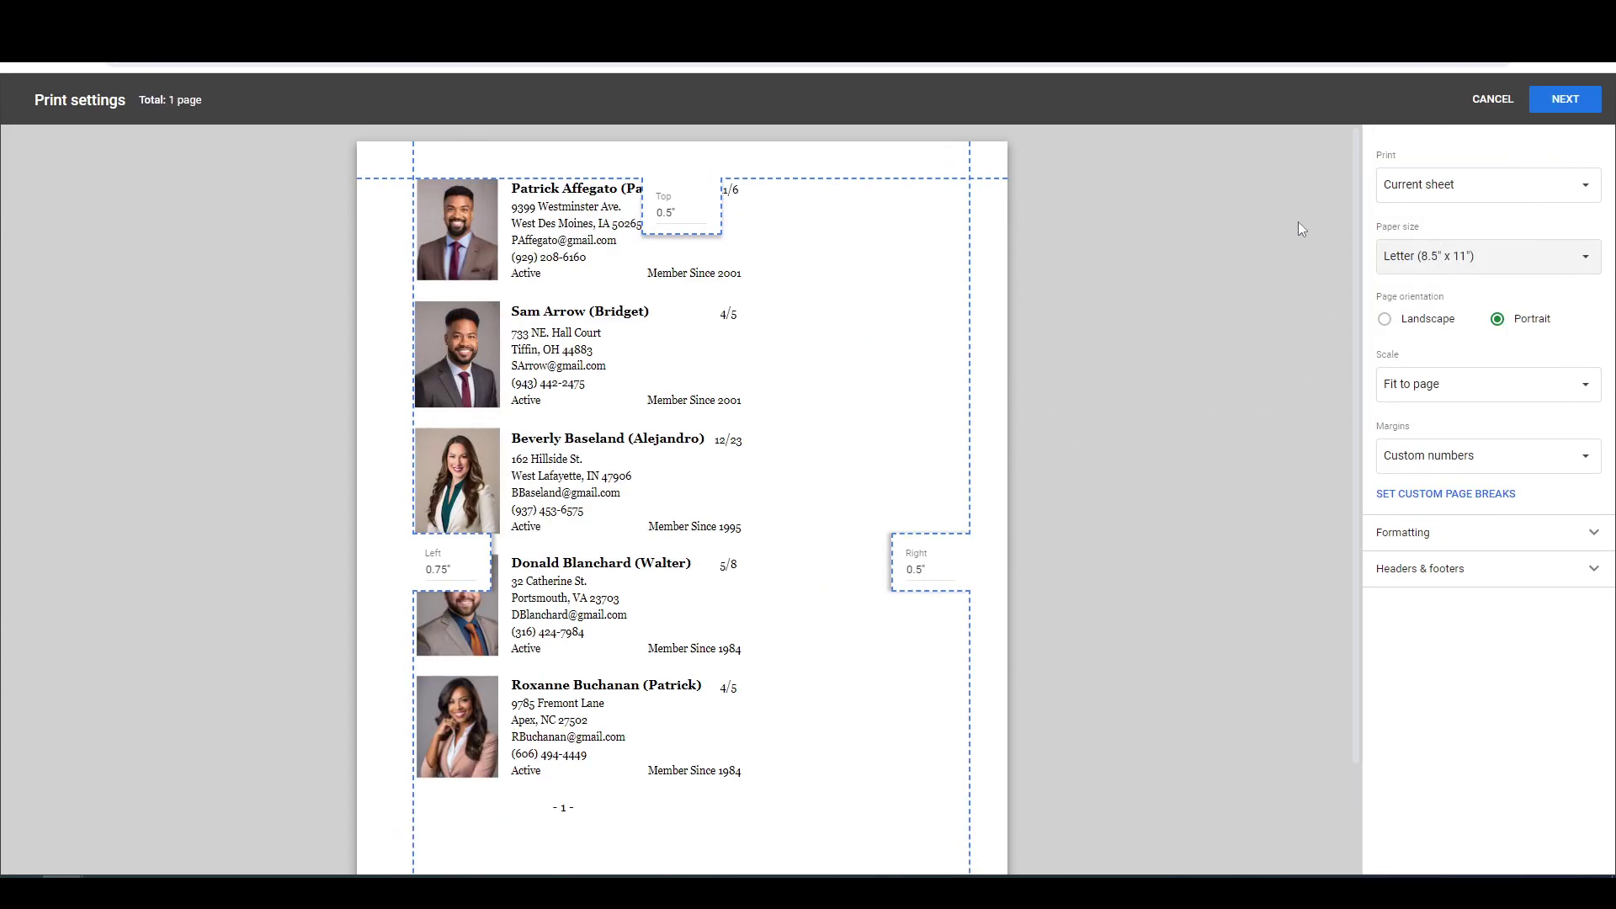
scroll(816, 532, "down", 1)
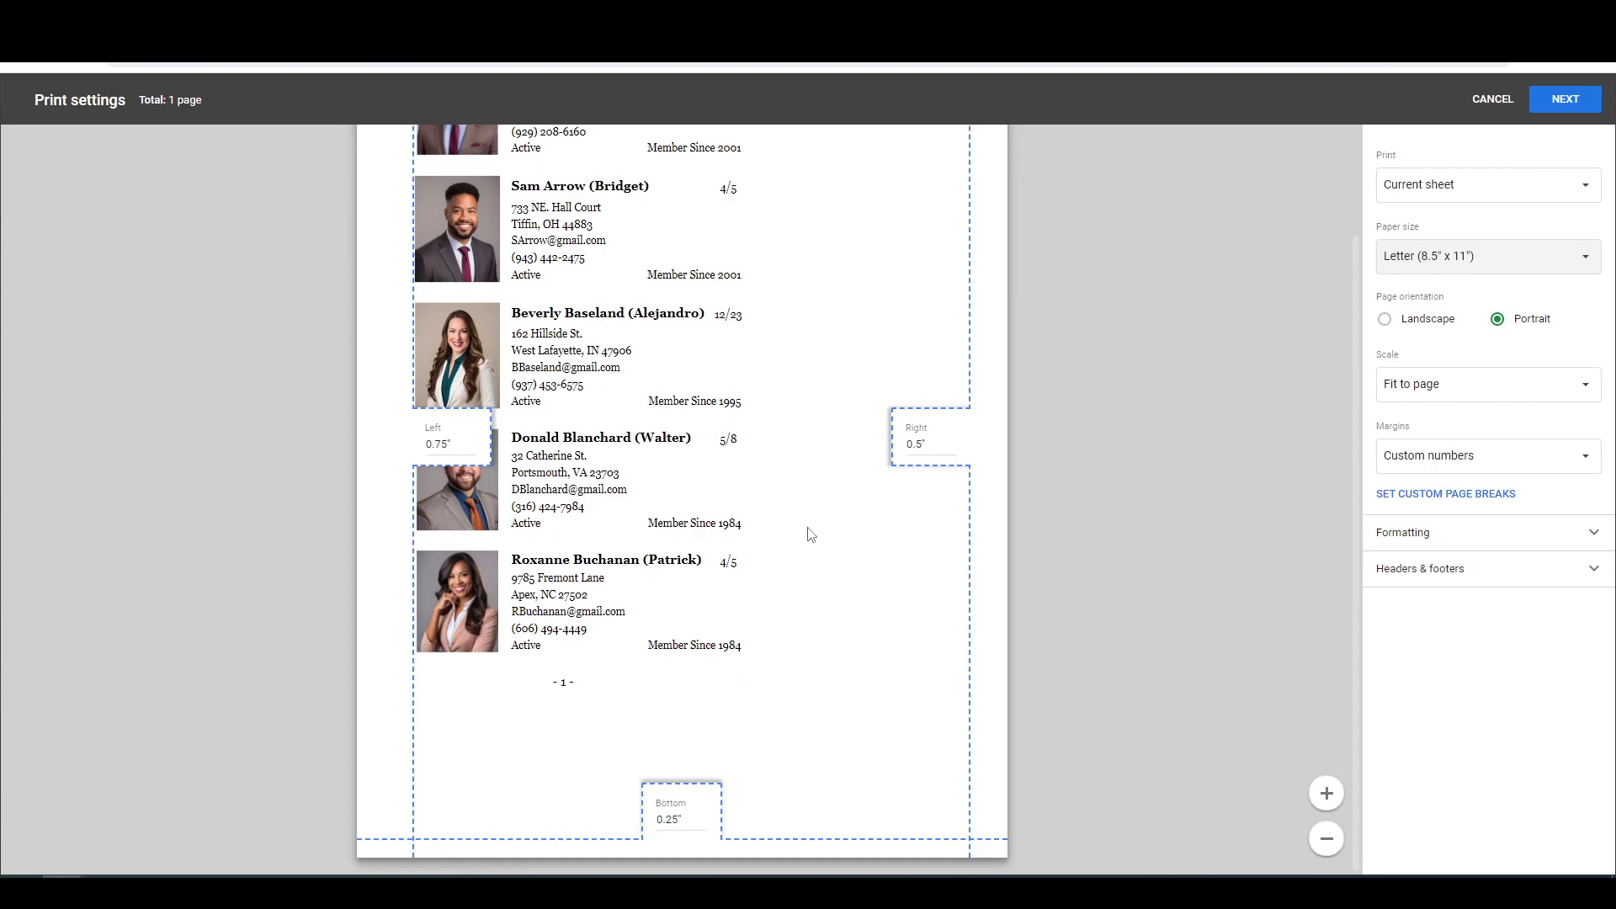
Switch the paper to a Custom size 4.5" wide by 7" tall, keeping Portrait.
left_click(1407, 256)
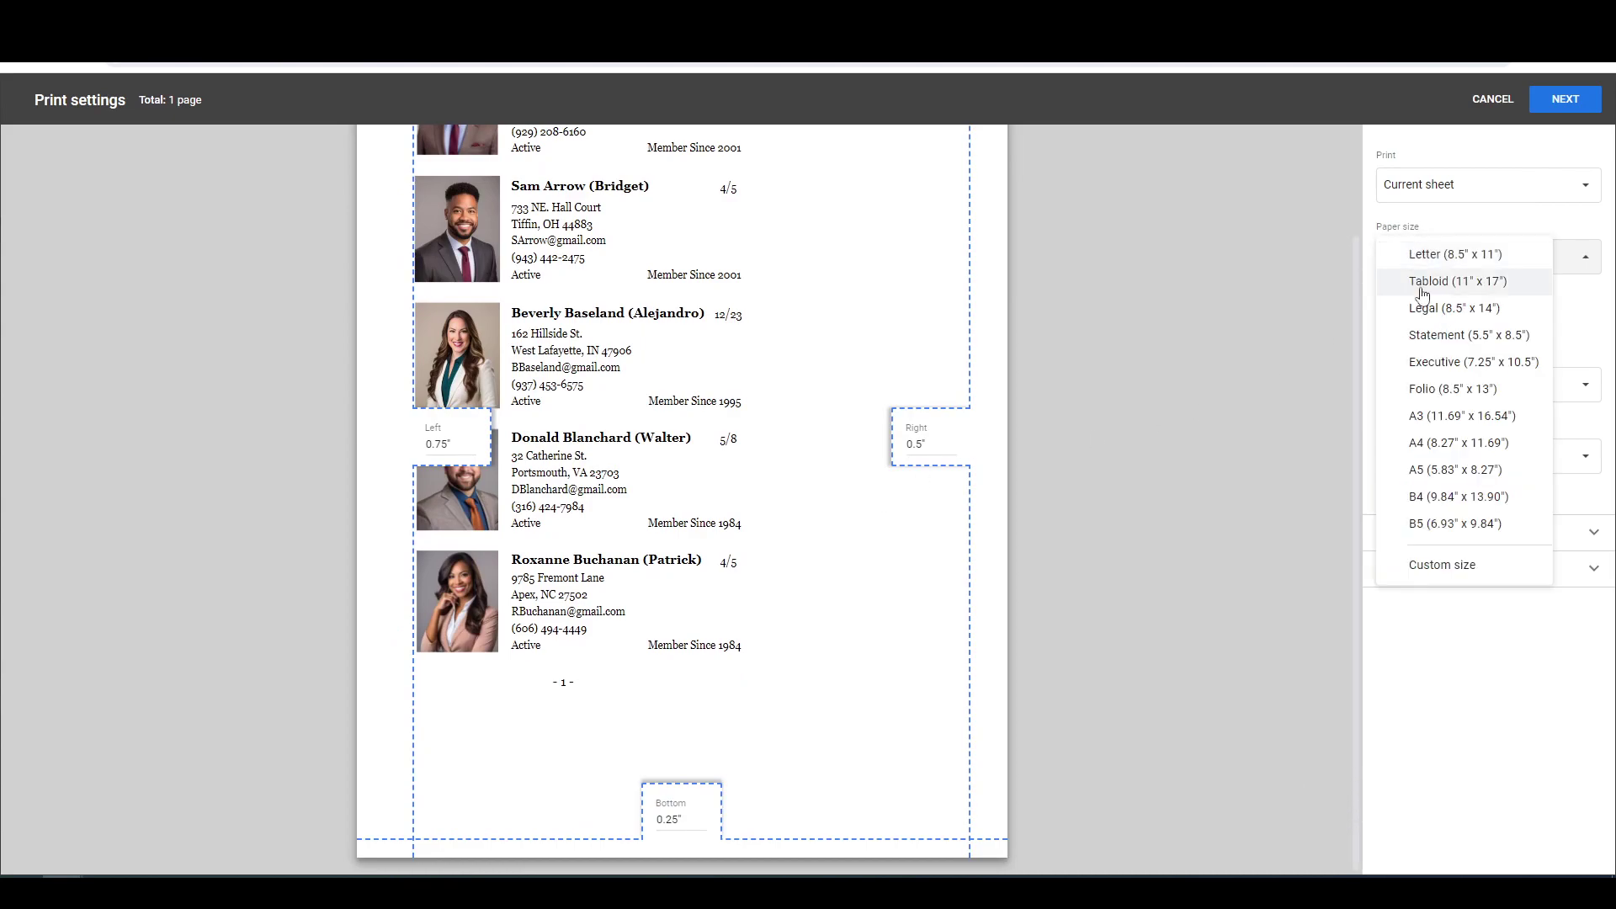
left_click(1404, 260)
left_click(1406, 261)
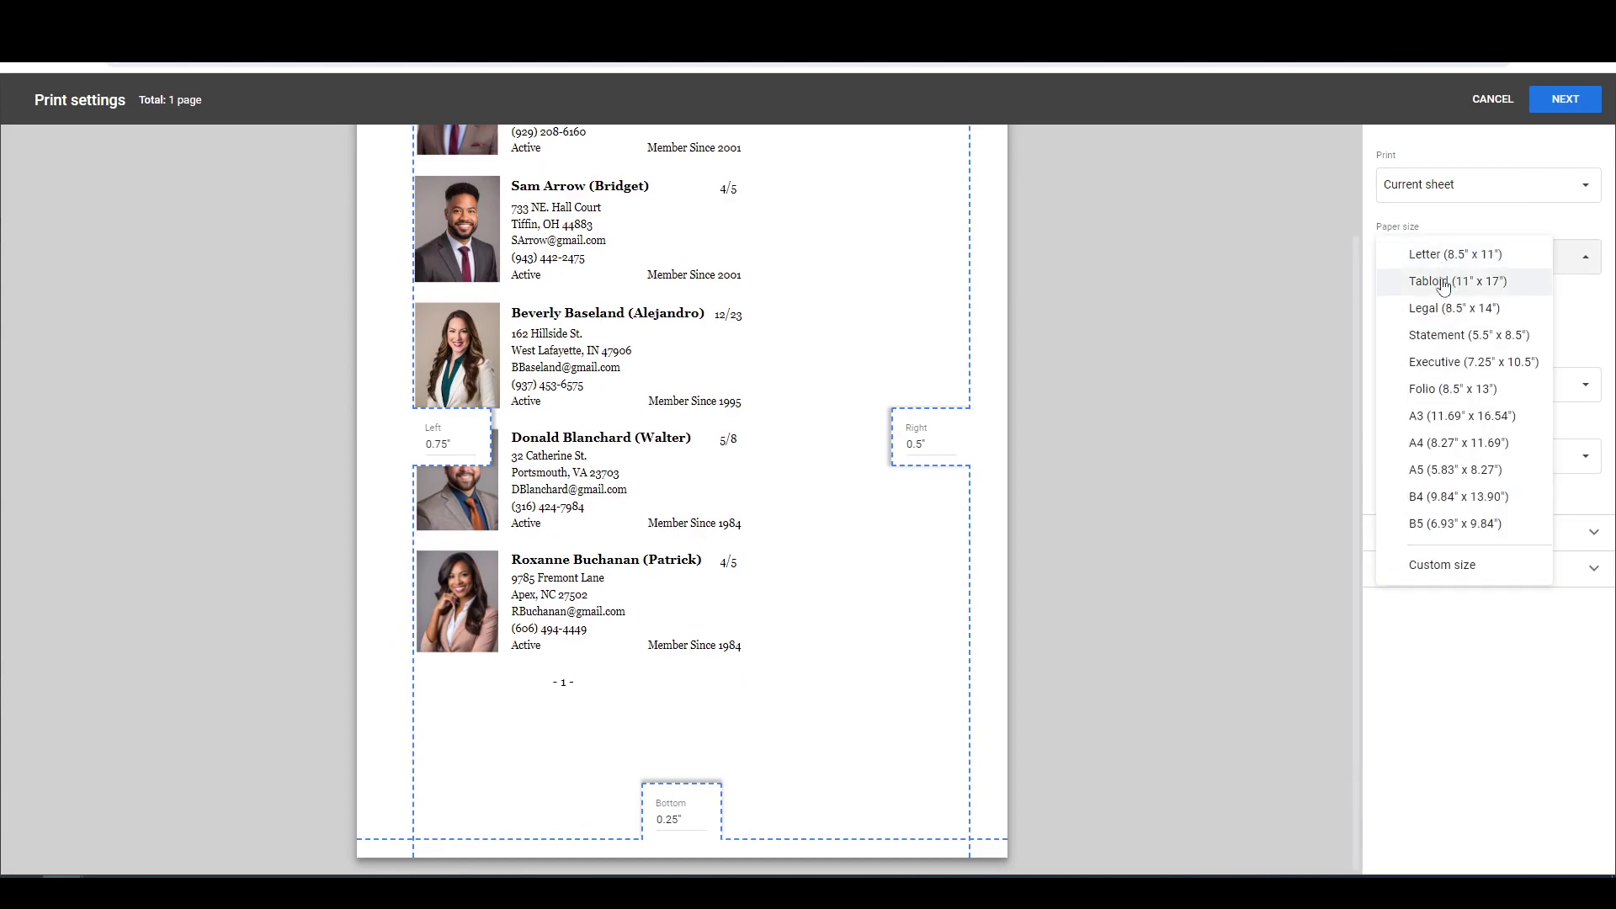
left_click(1460, 567)
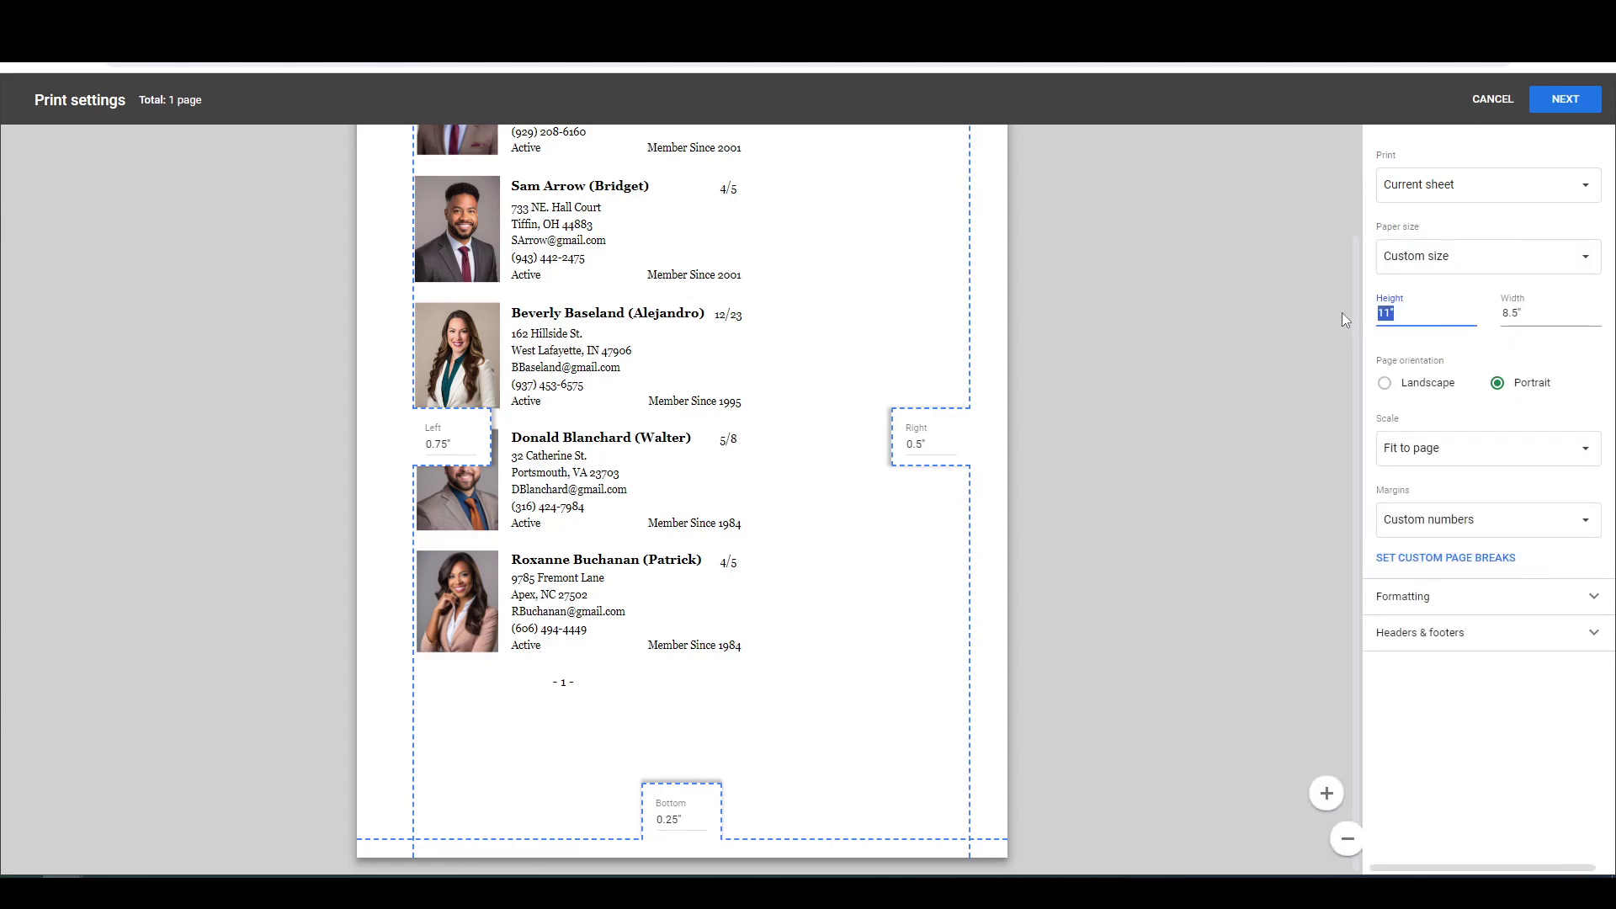
type("7")
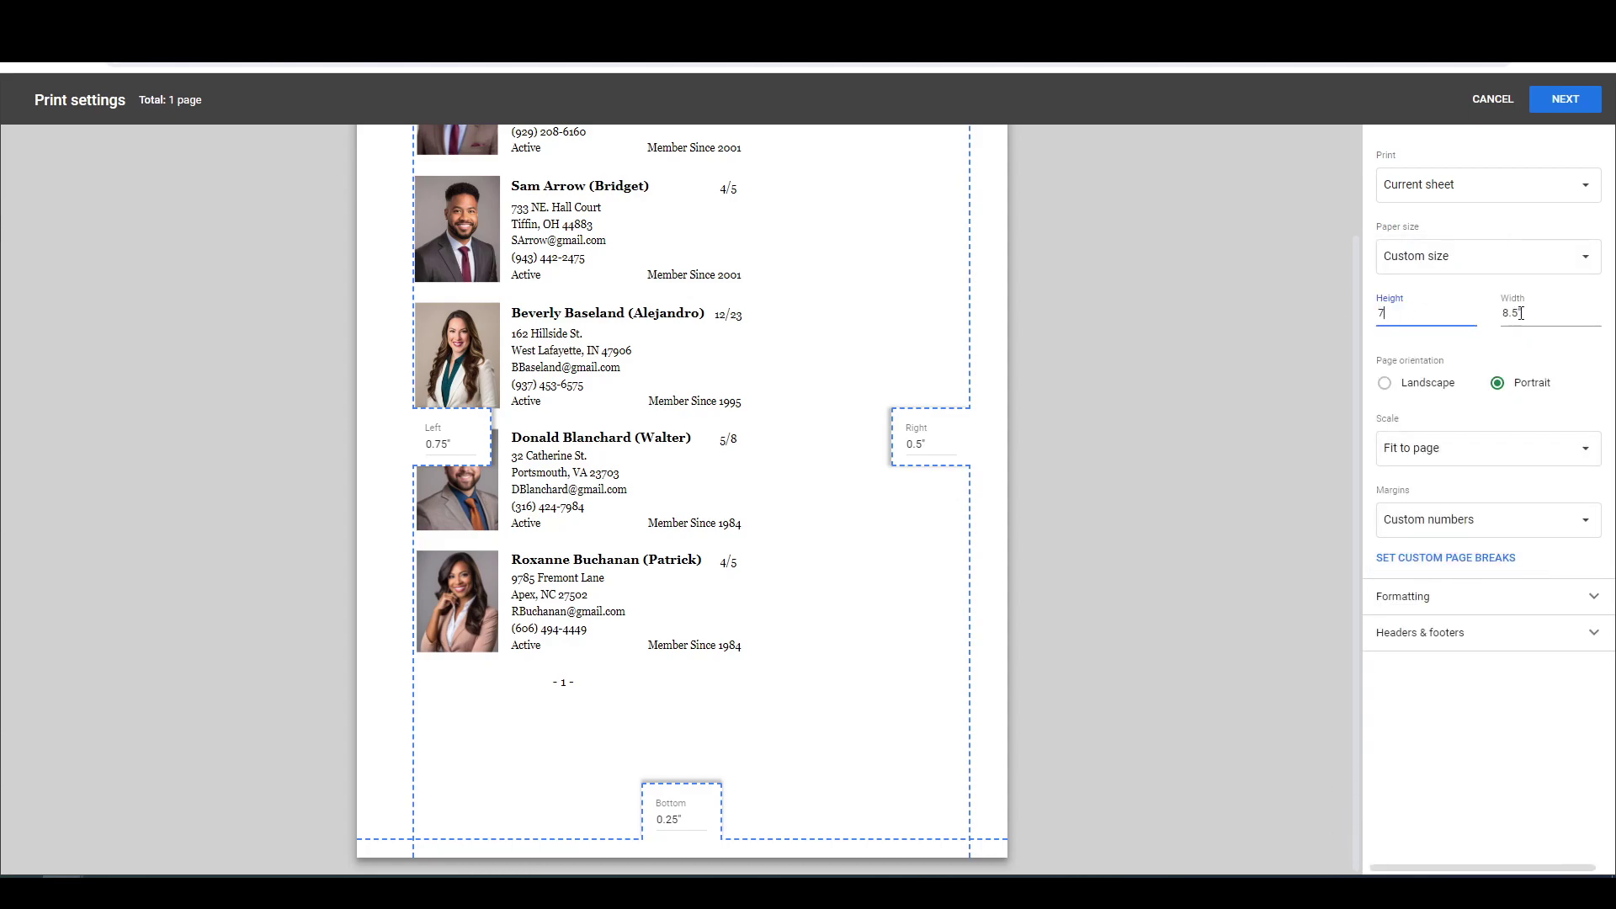
key("BackSpace")
type("4.5")
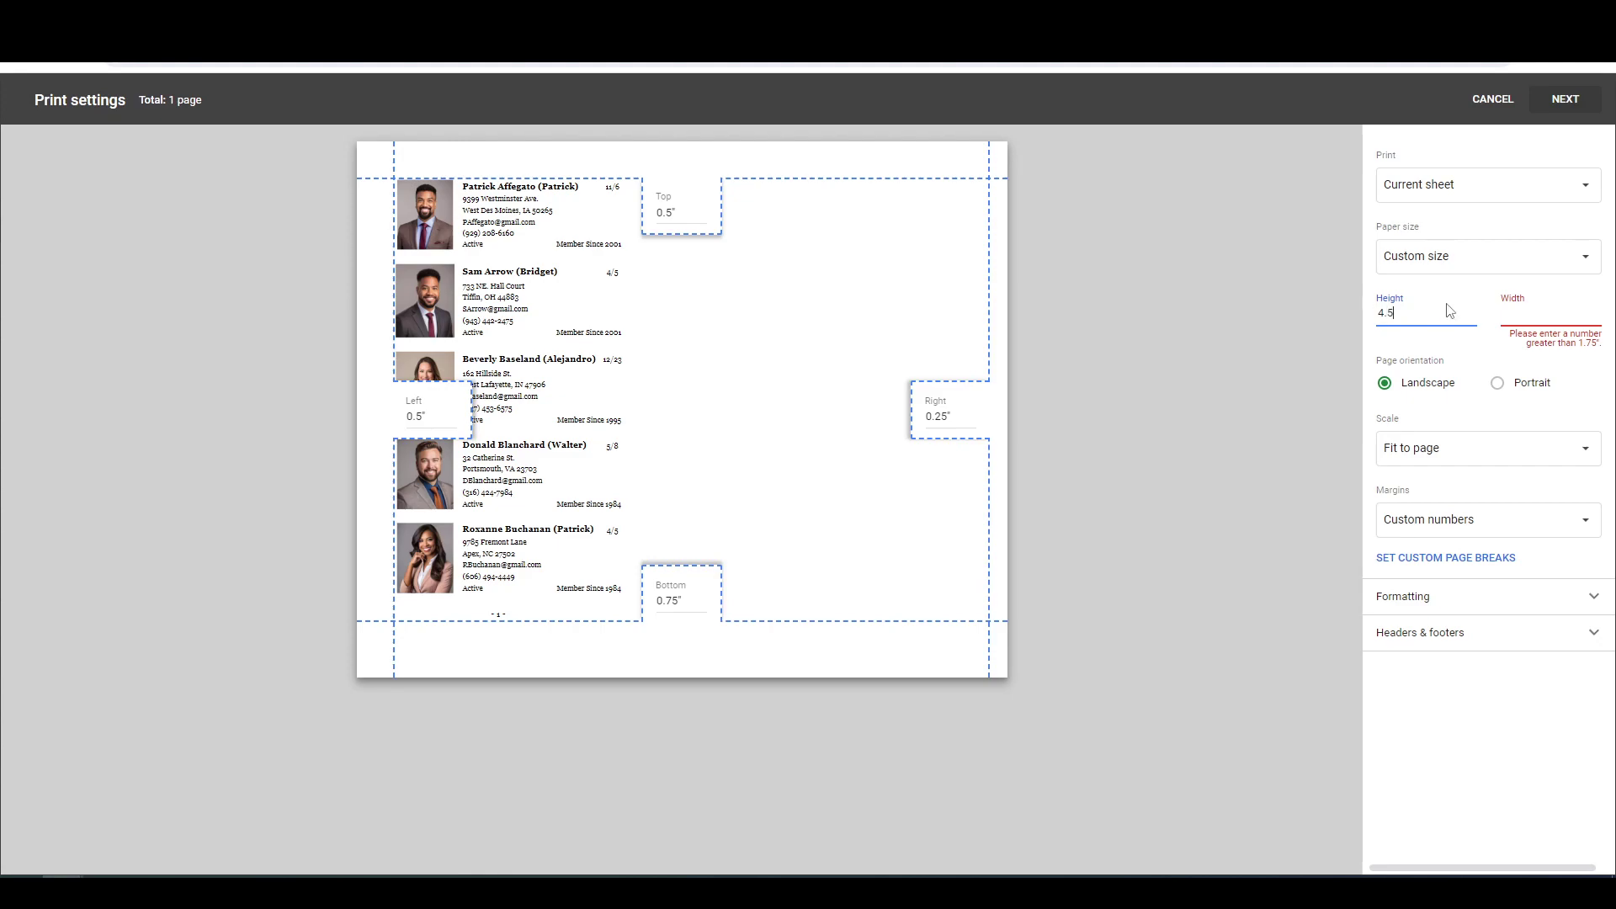
left_click_drag(1445, 307, 1367, 339)
left_click(1525, 314)
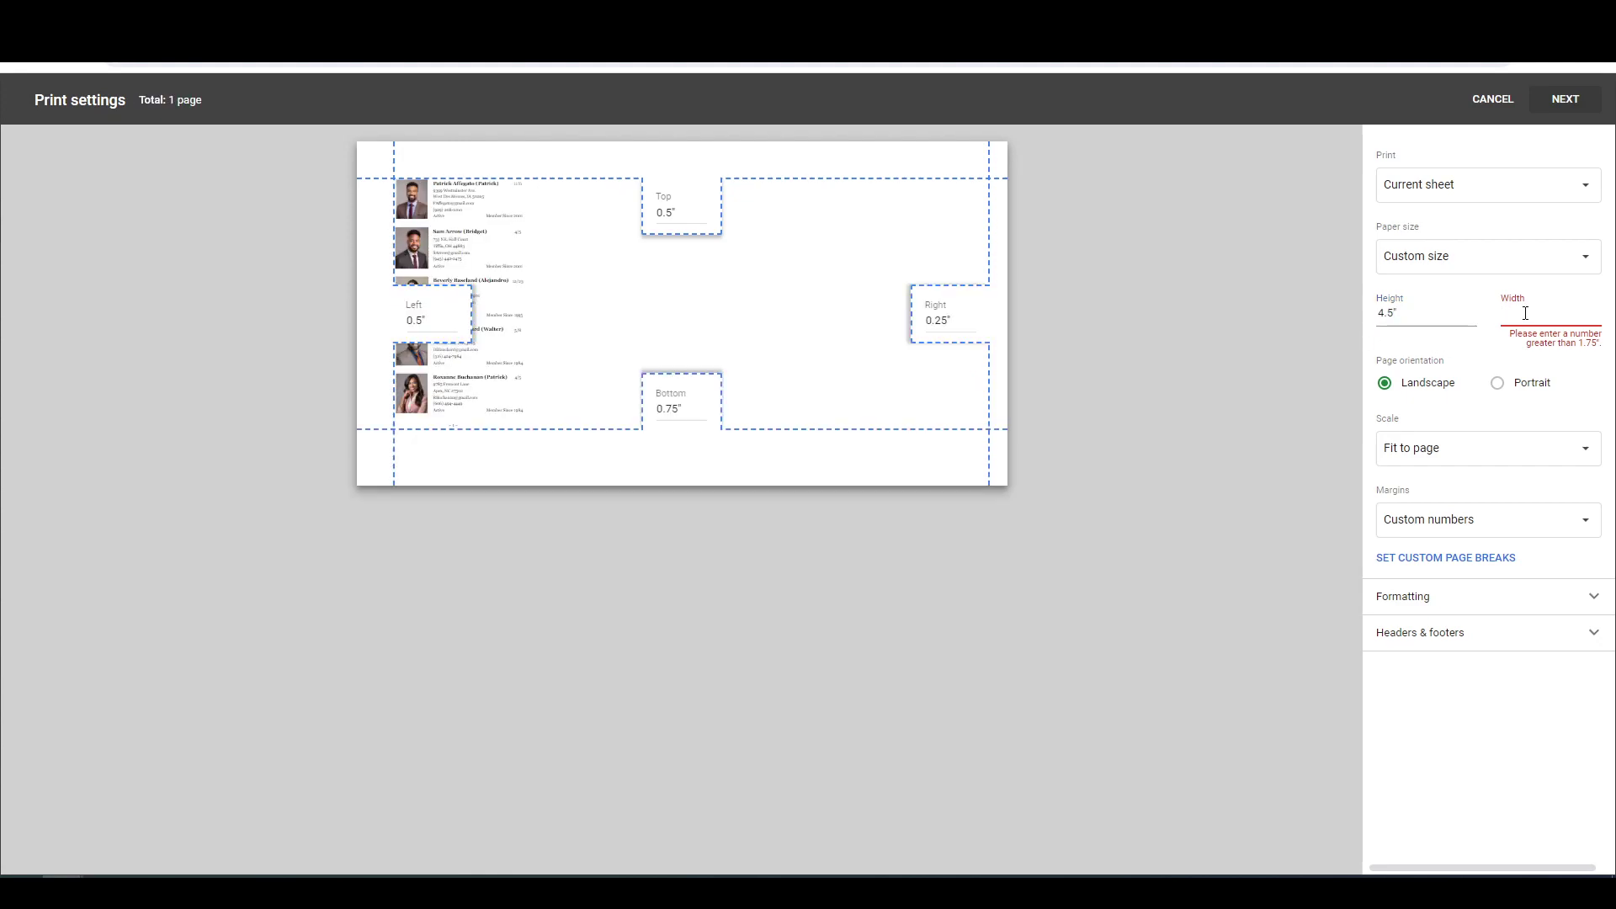
left_click_drag(1425, 321, 1336, 321)
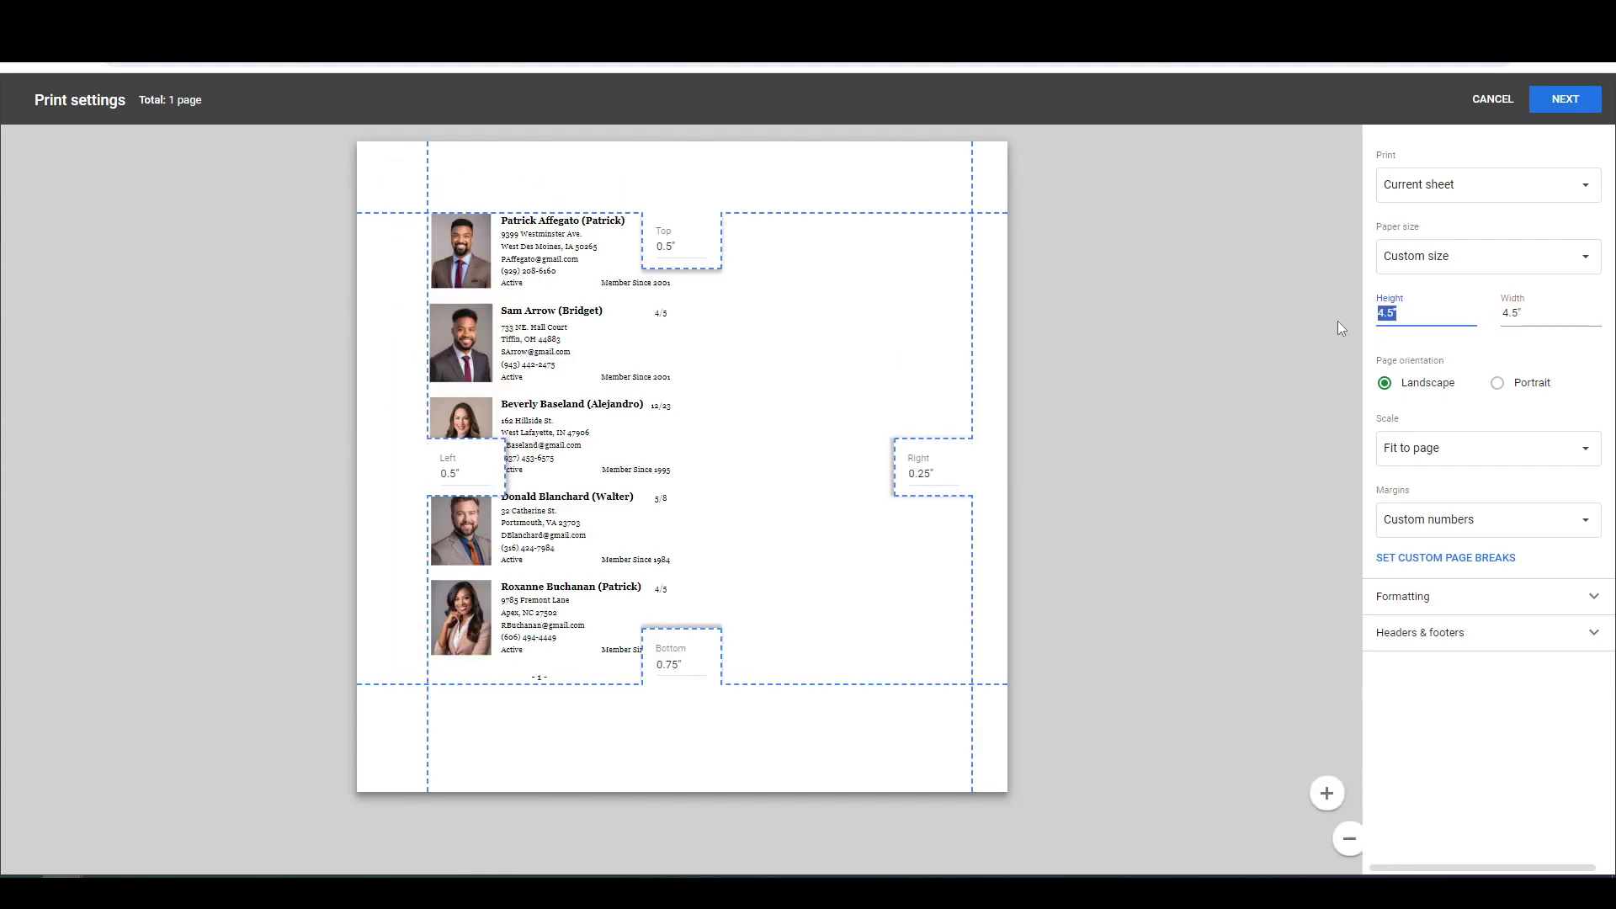
type("7")
left_click(1278, 348)
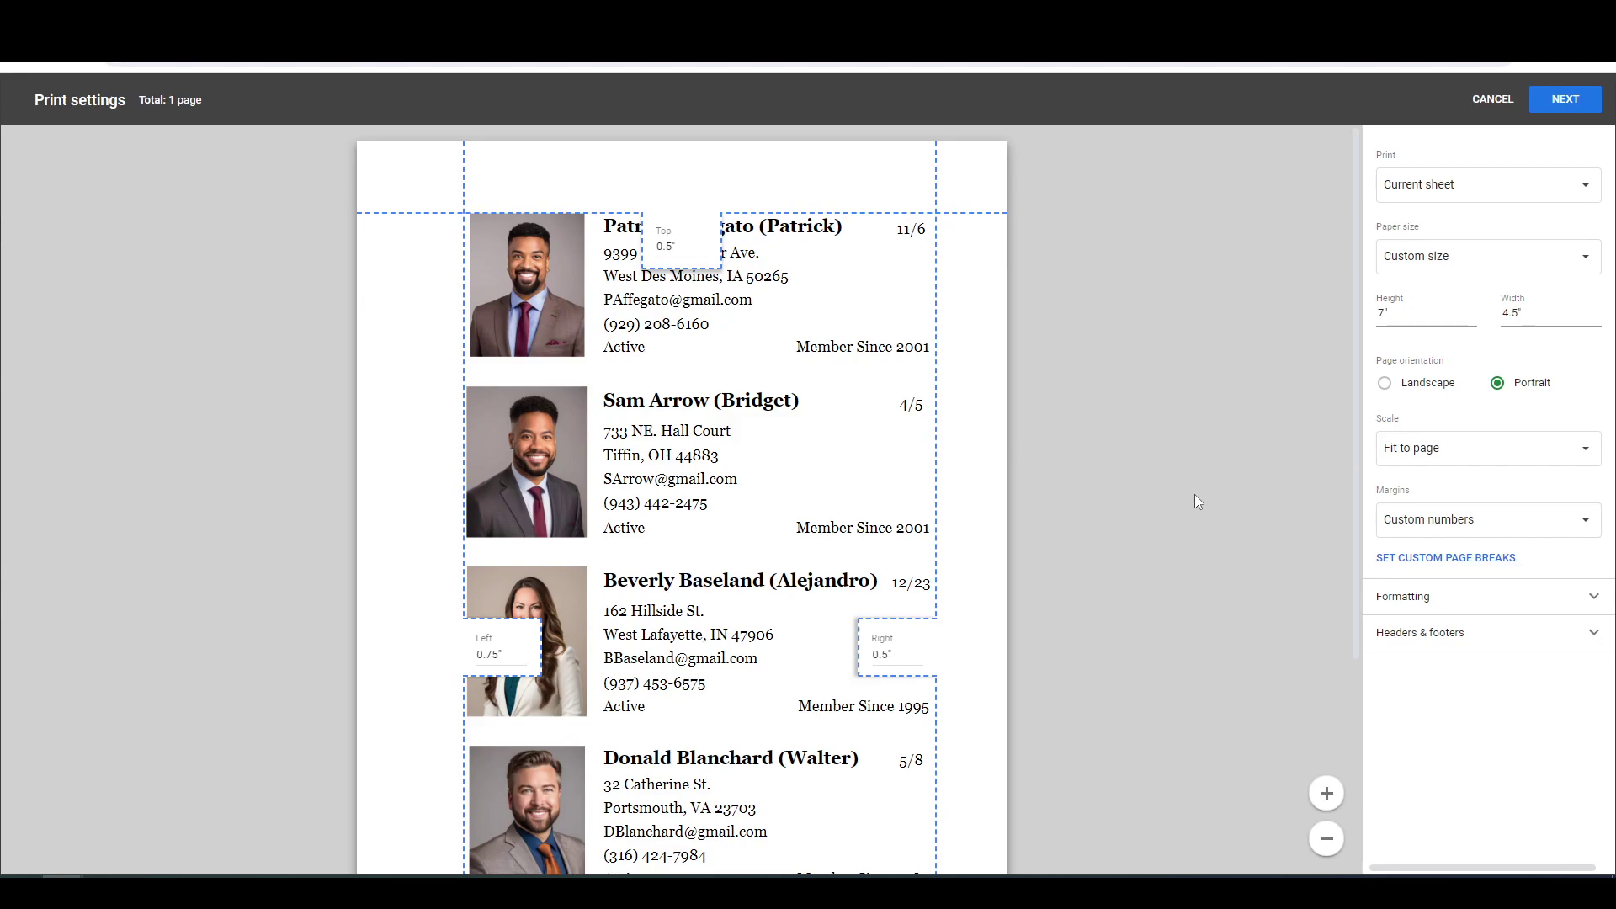
Set the print Scale to Fit to page after briefly choosing Normal (100%).
scroll(910, 577, "down", 2)
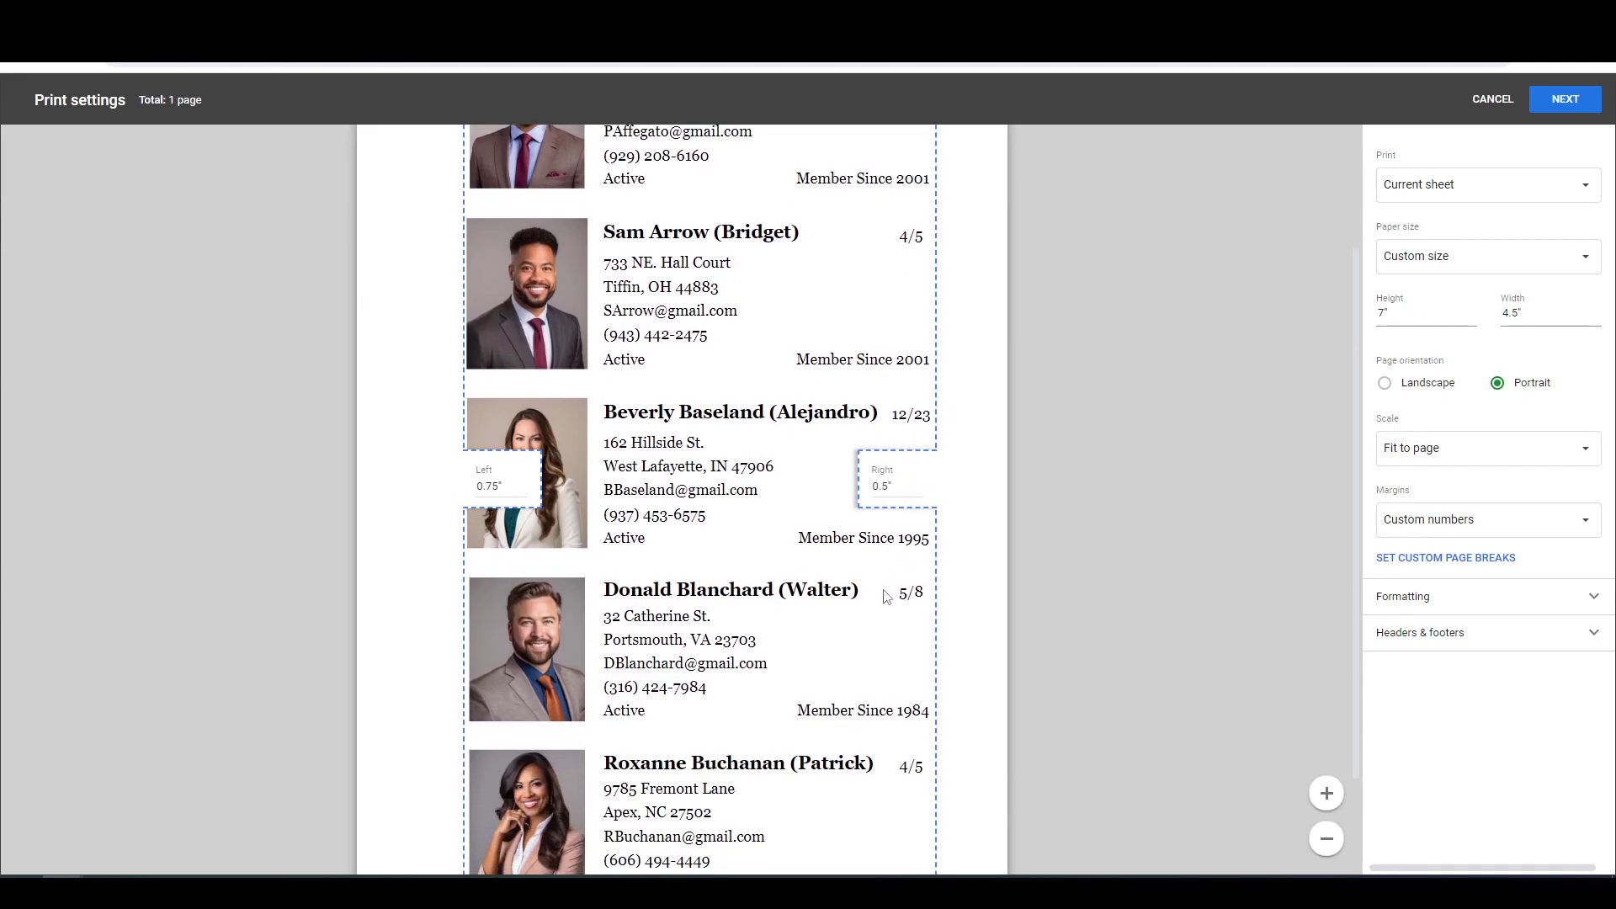
scroll(886, 596, "down", 2)
scroll(917, 598, "up", 4)
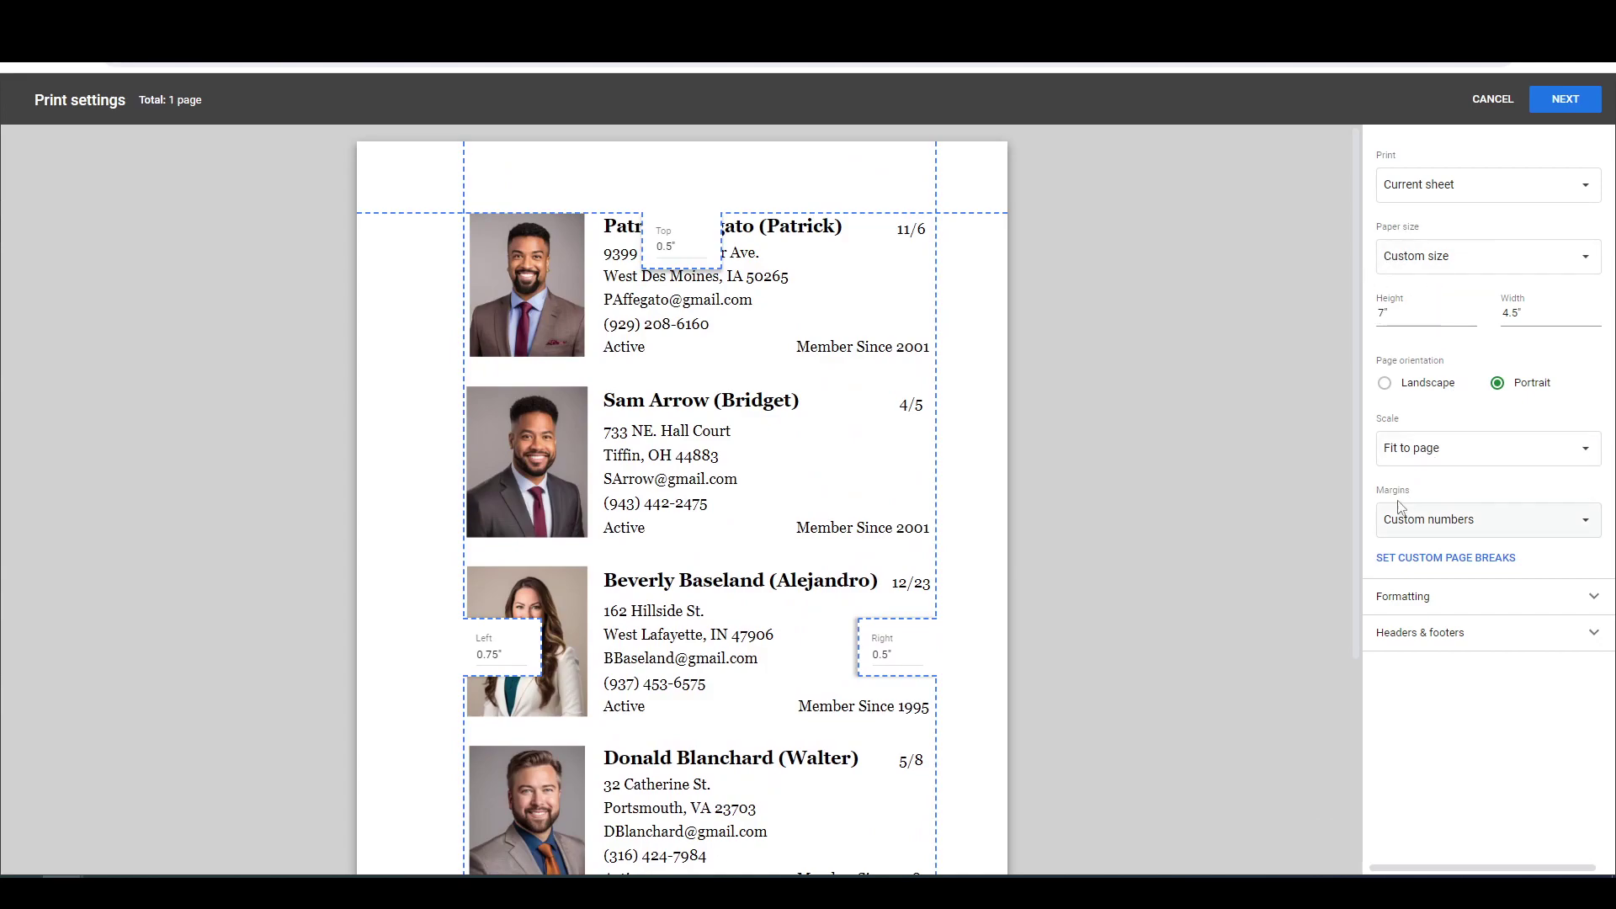
left_click(1464, 453)
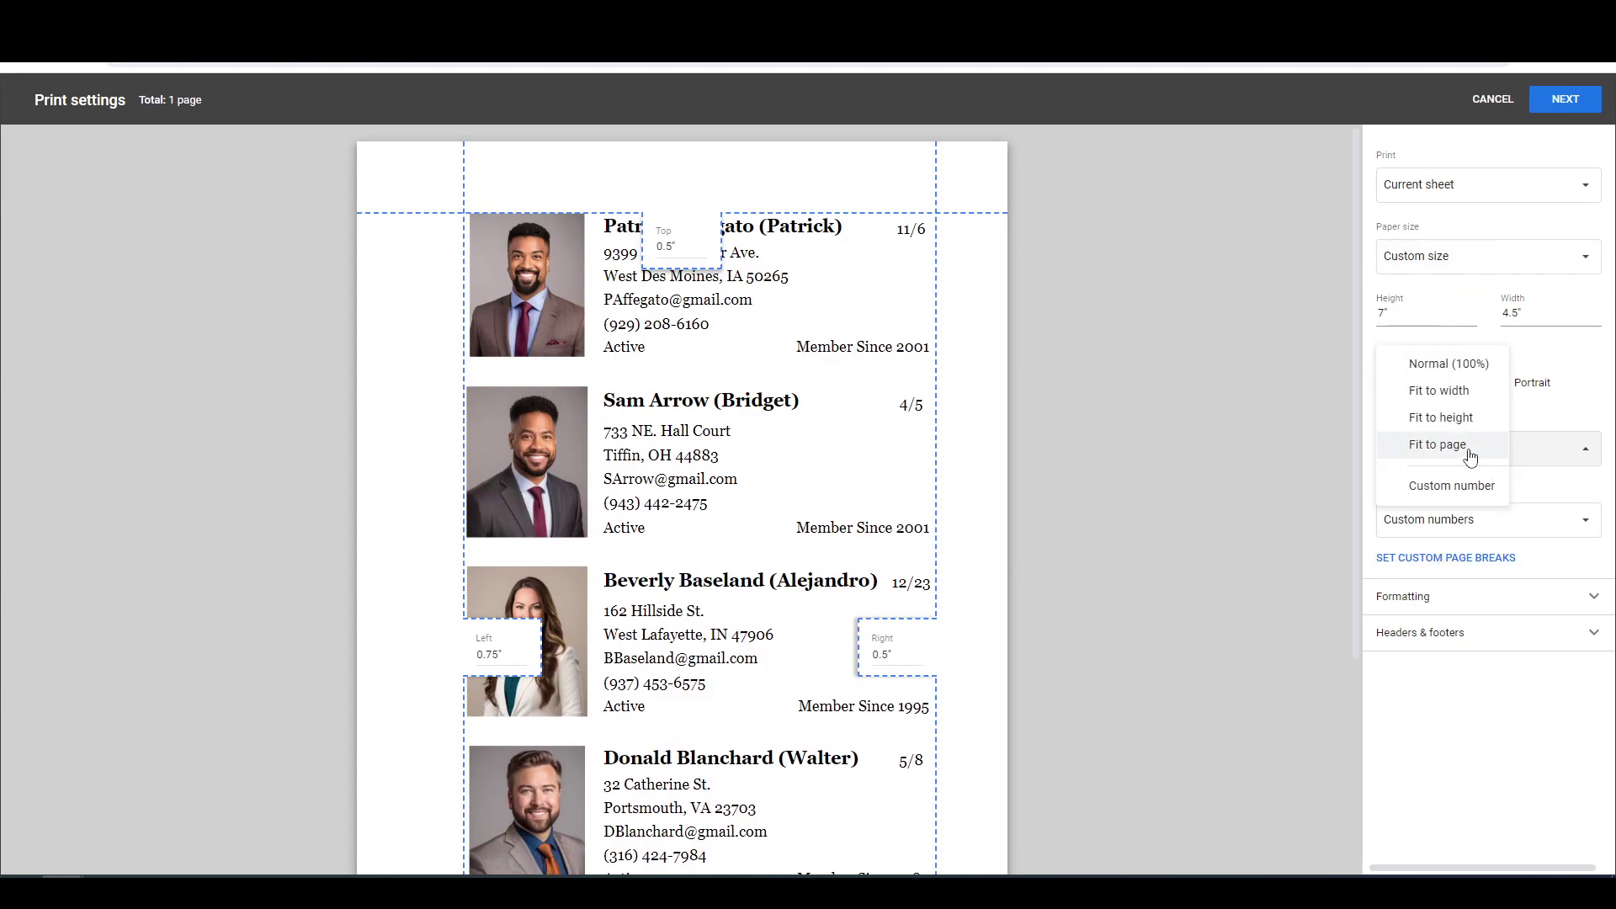
left_click(1448, 364)
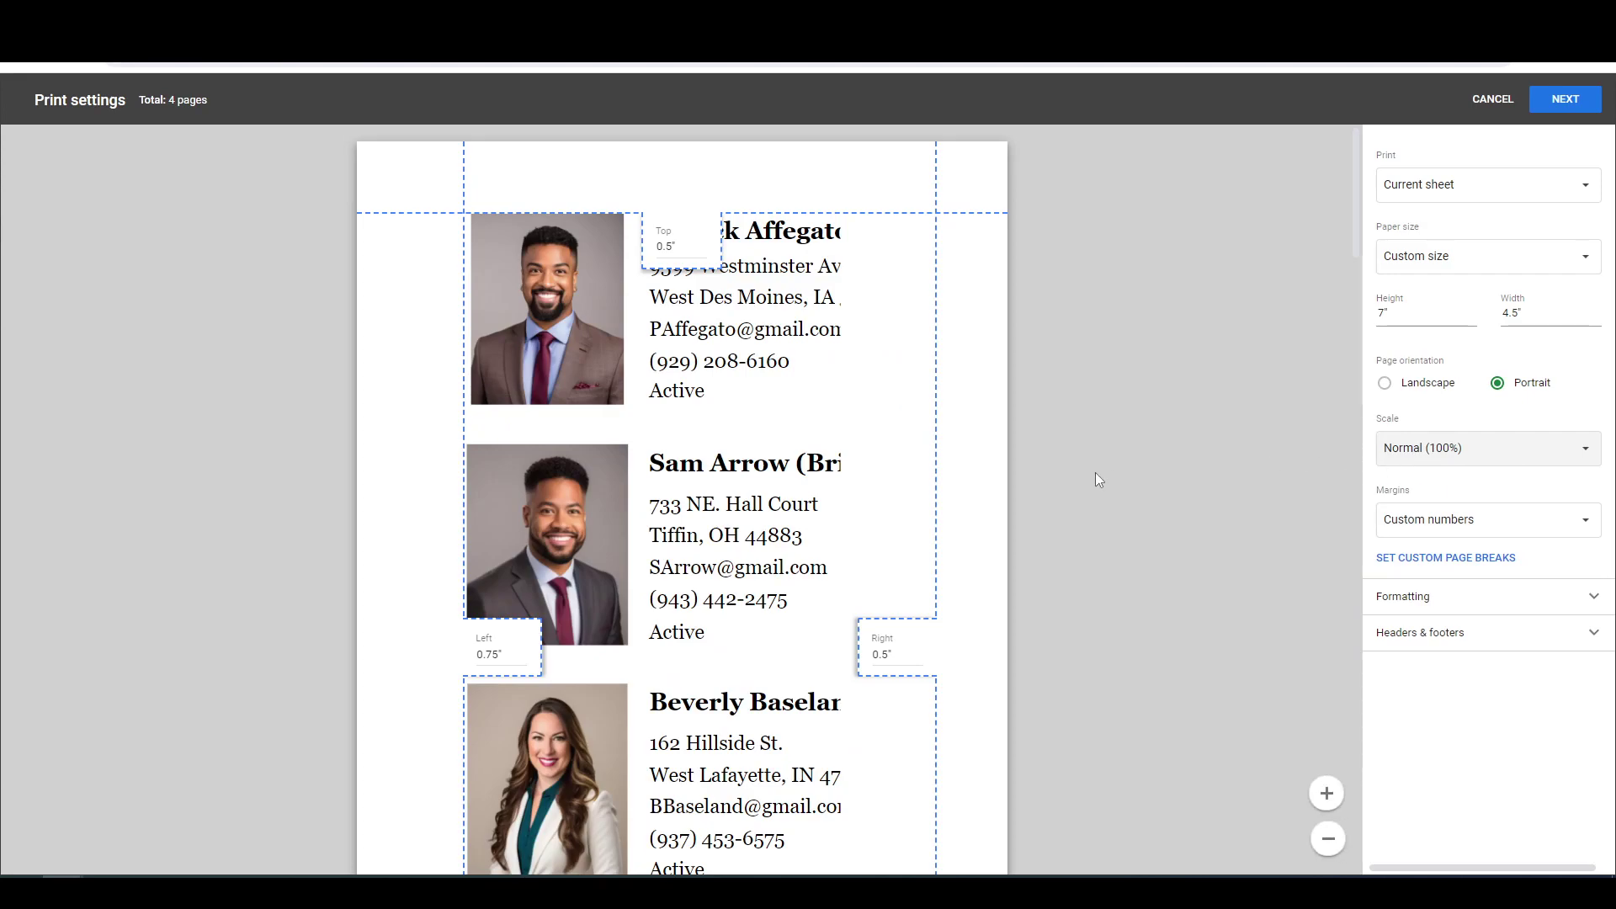
left_click(1440, 455)
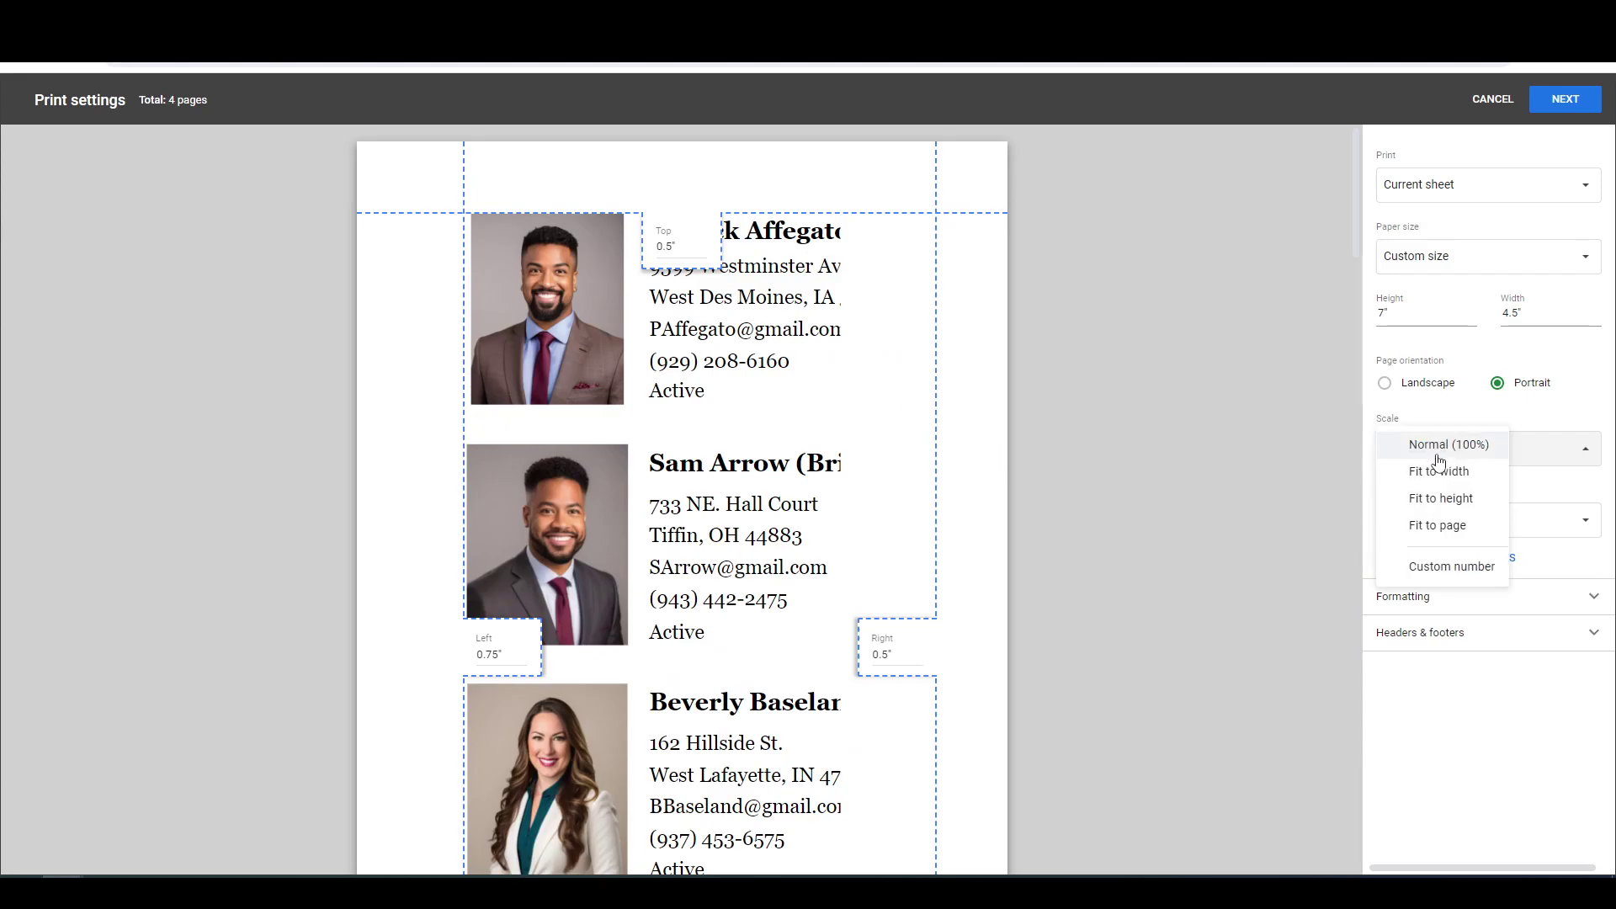
left_click(1438, 525)
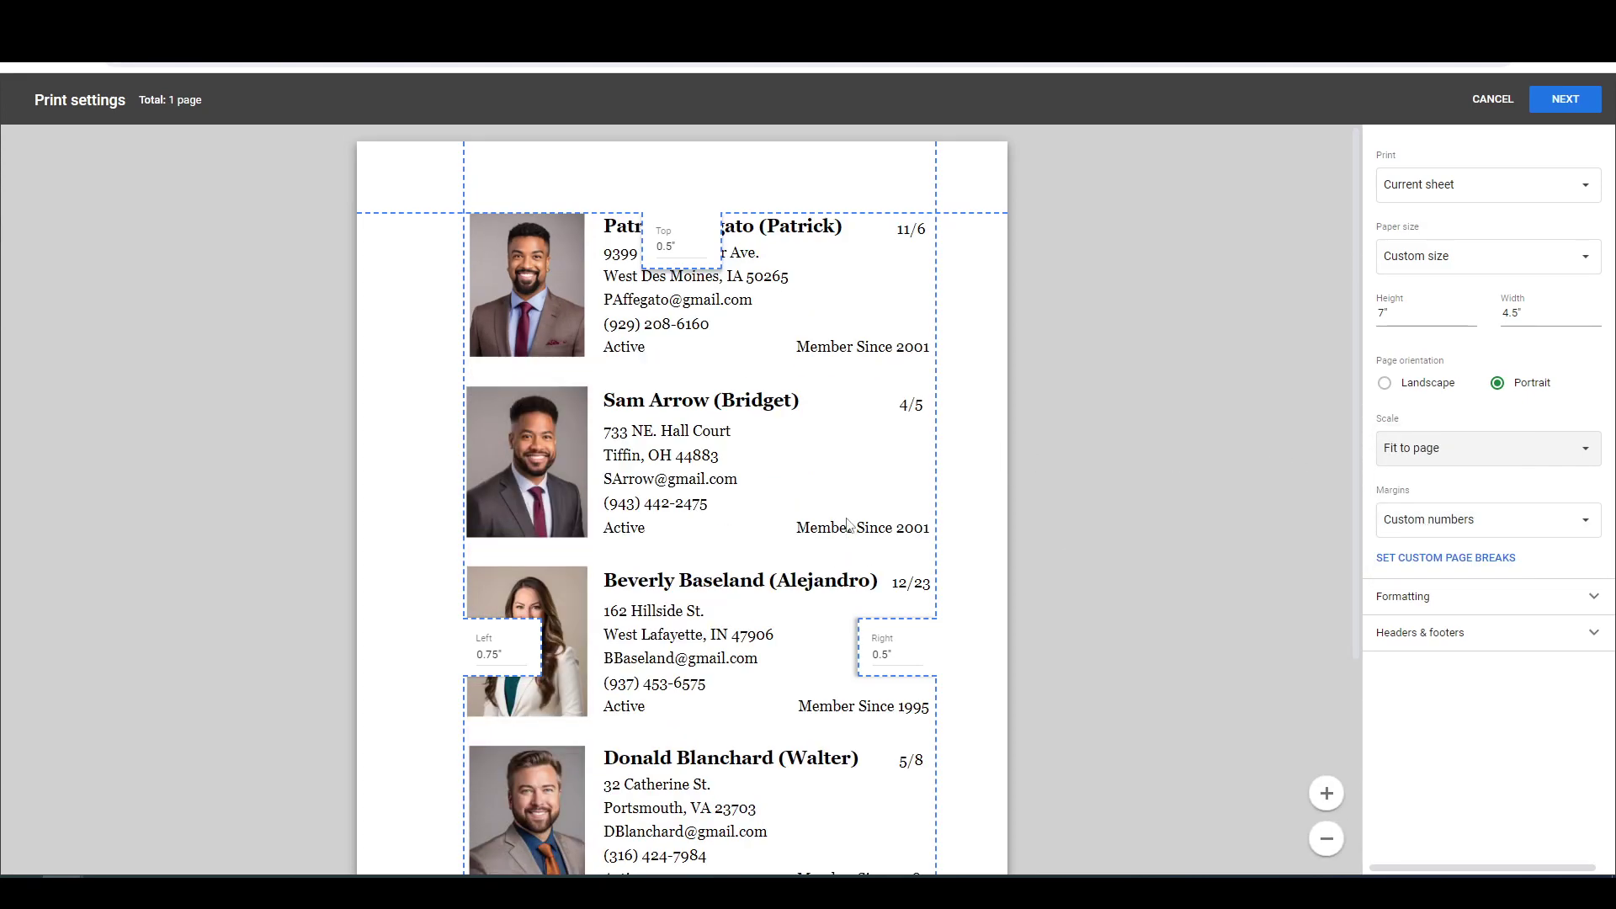
scroll(850, 522, "down", 3)
scroll(800, 670, "up", 3)
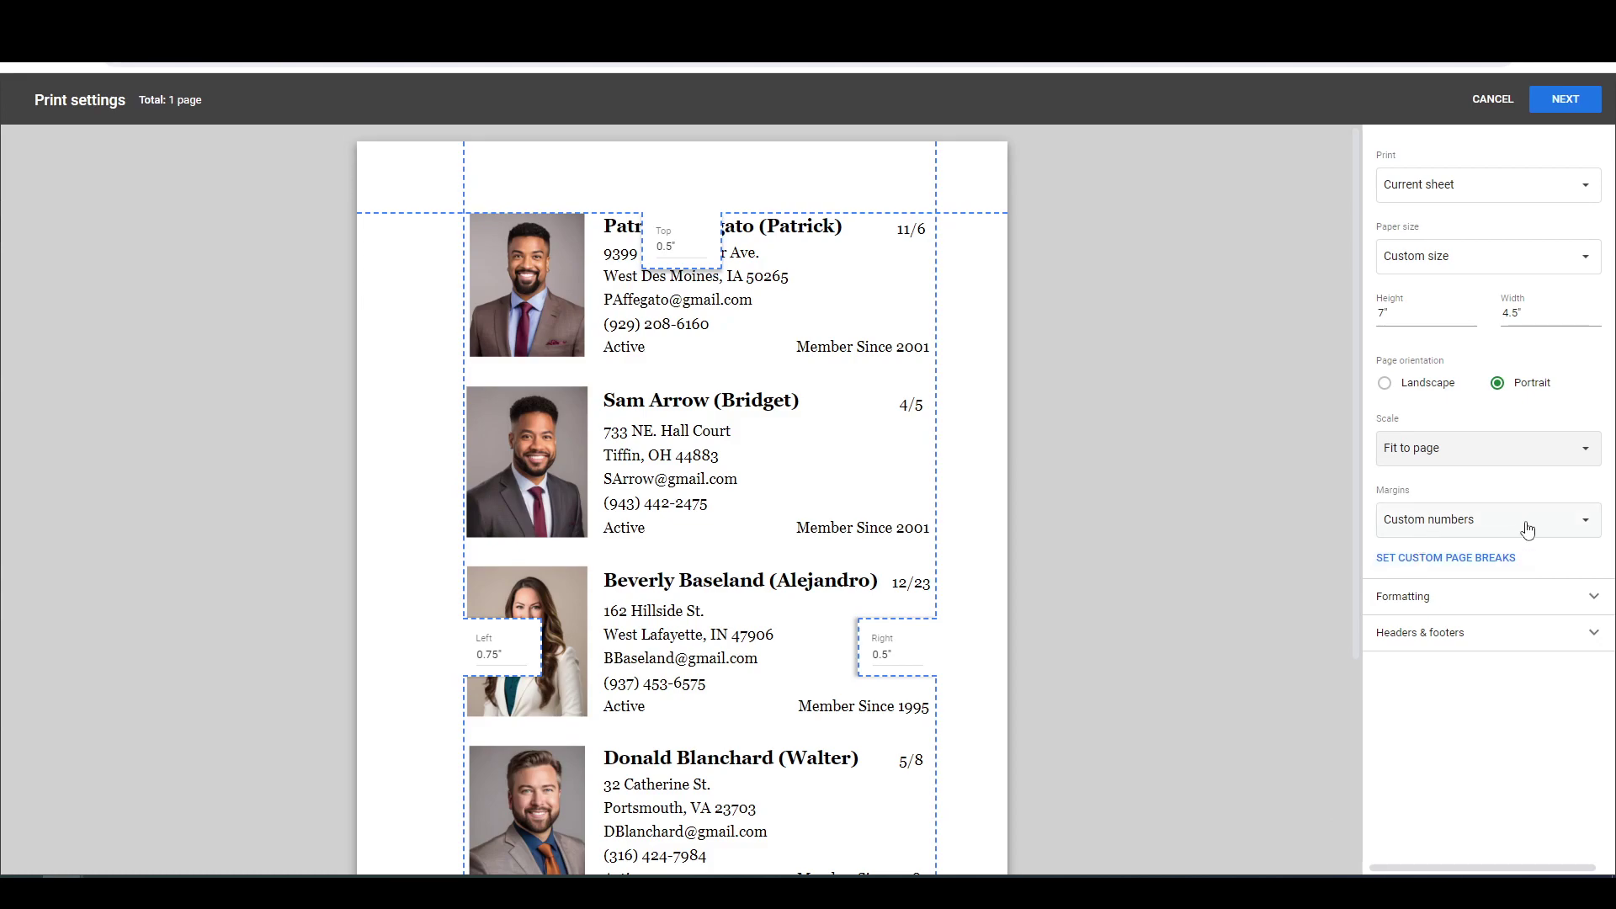
Switch the margins to Normal, confirming the scale stays Fit to page.
left_click(1500, 529)
left_click(1472, 526)
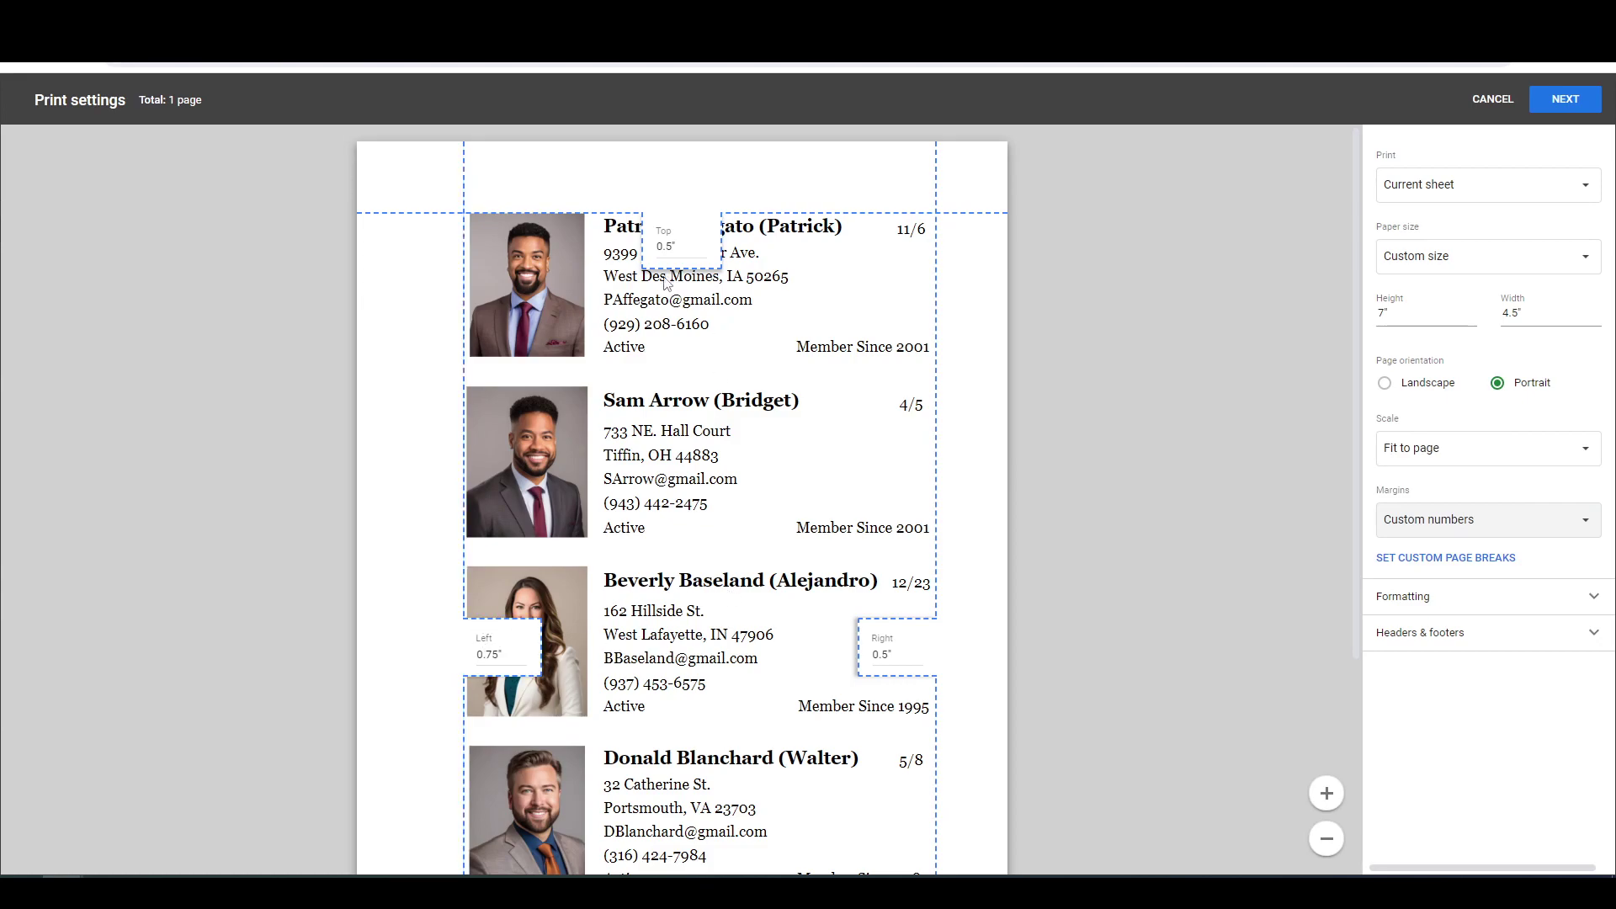
left_click(1473, 520)
left_click(1423, 430)
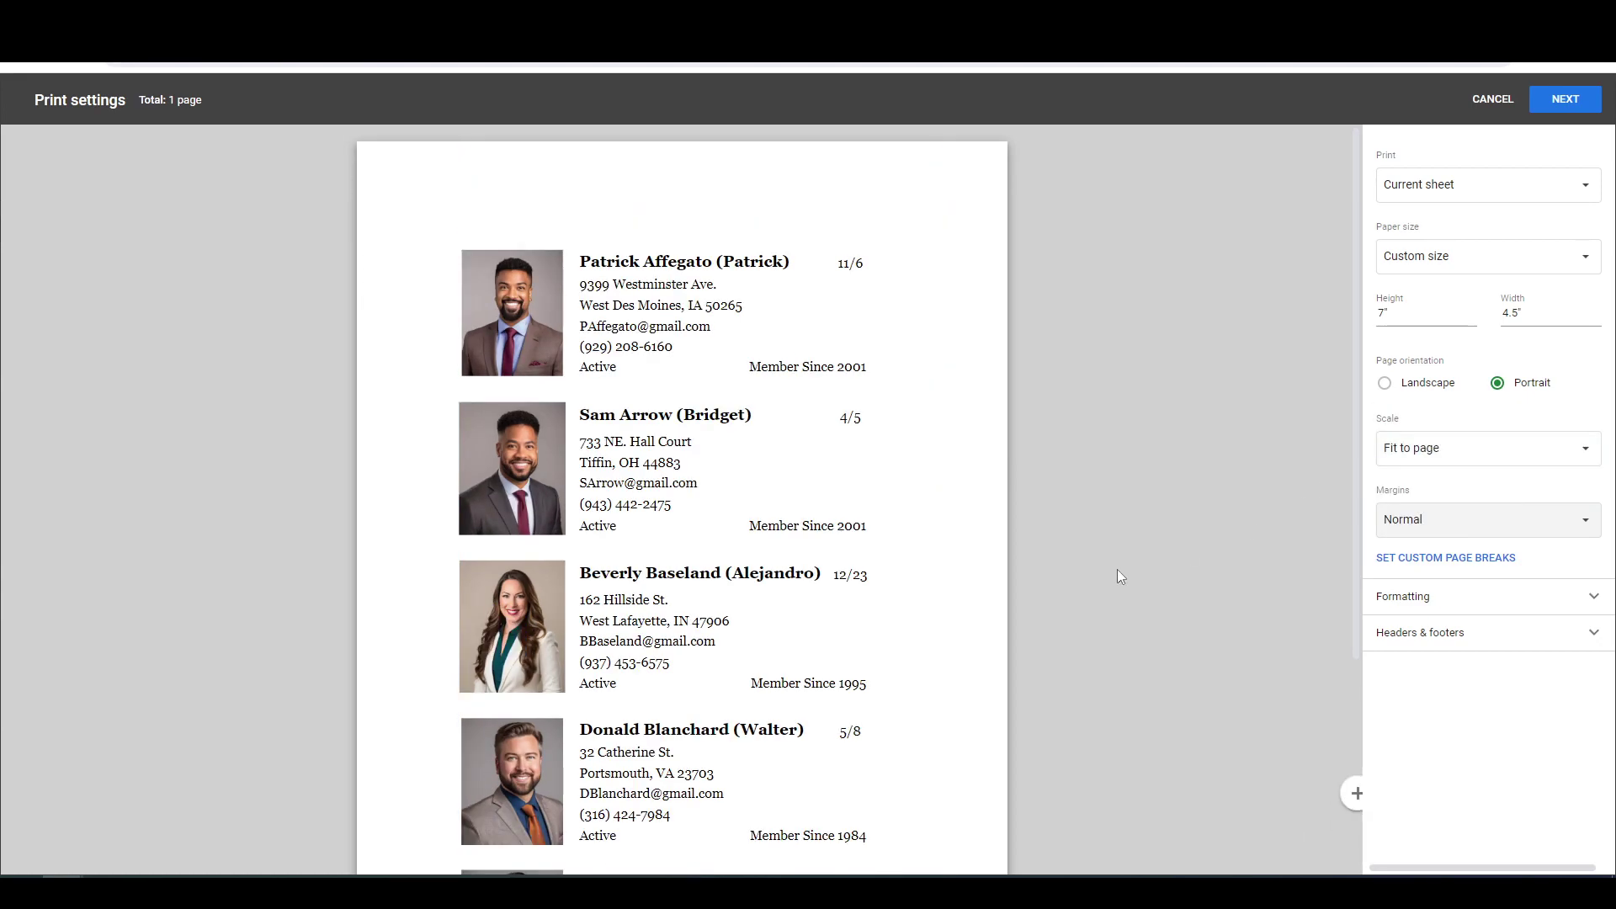
scroll(698, 497, "down", 4)
scroll(686, 573, "up", 2)
scroll(677, 644, "down", 2)
scroll(683, 671, "up", 2)
left_click(1453, 449)
left_click(1459, 451)
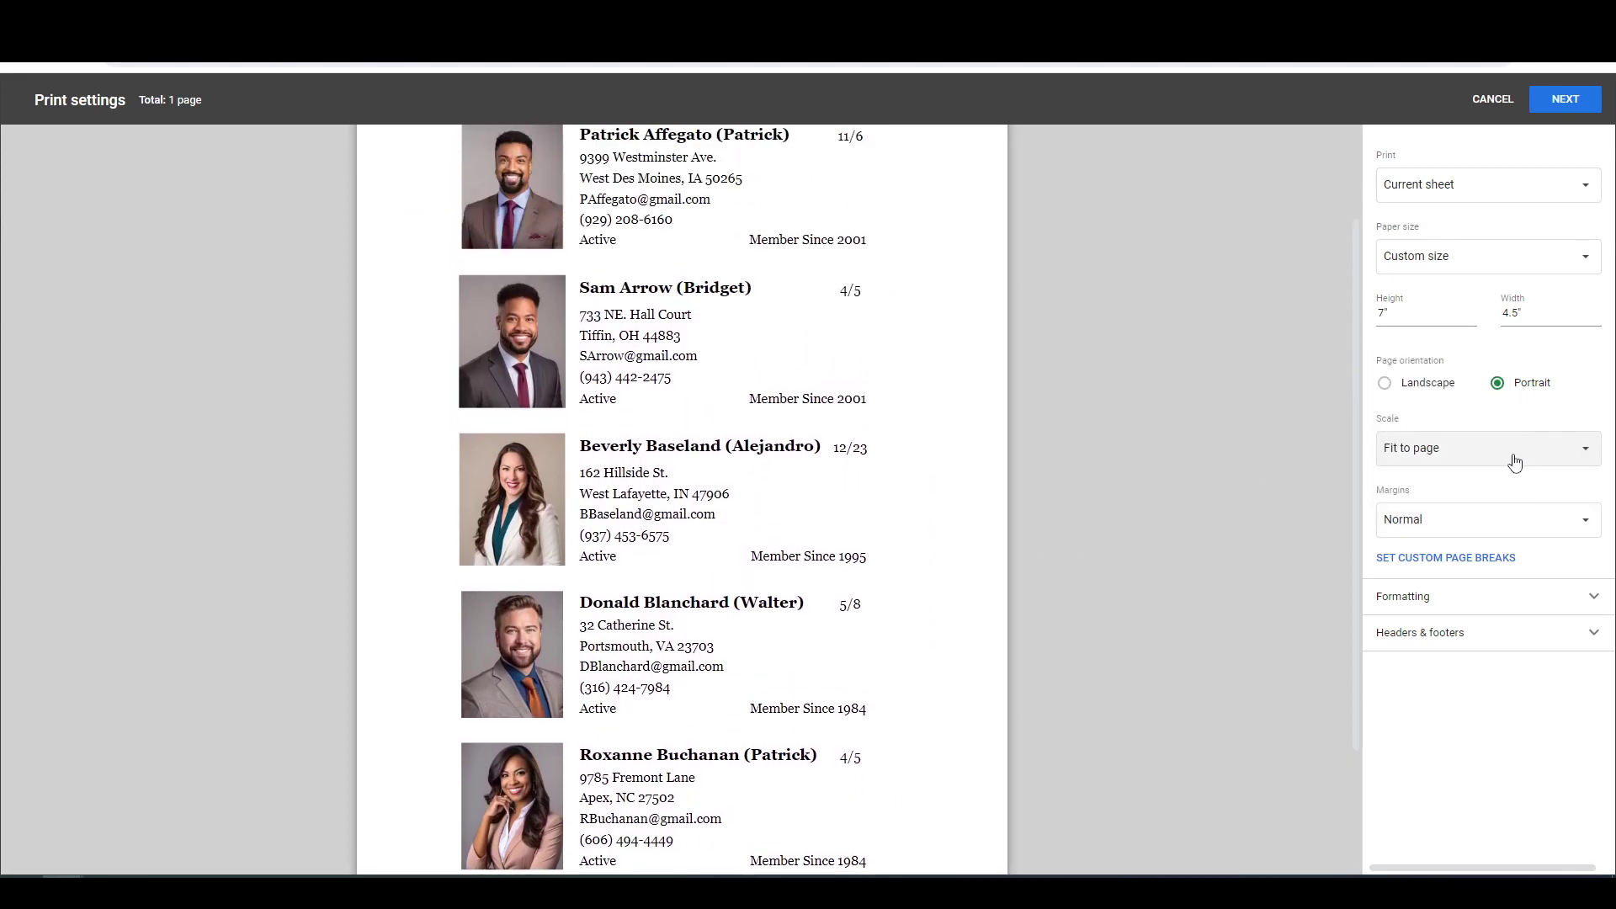
Try Narrow margins, then settle on Wide.
left_click(1470, 534)
left_click(1463, 545)
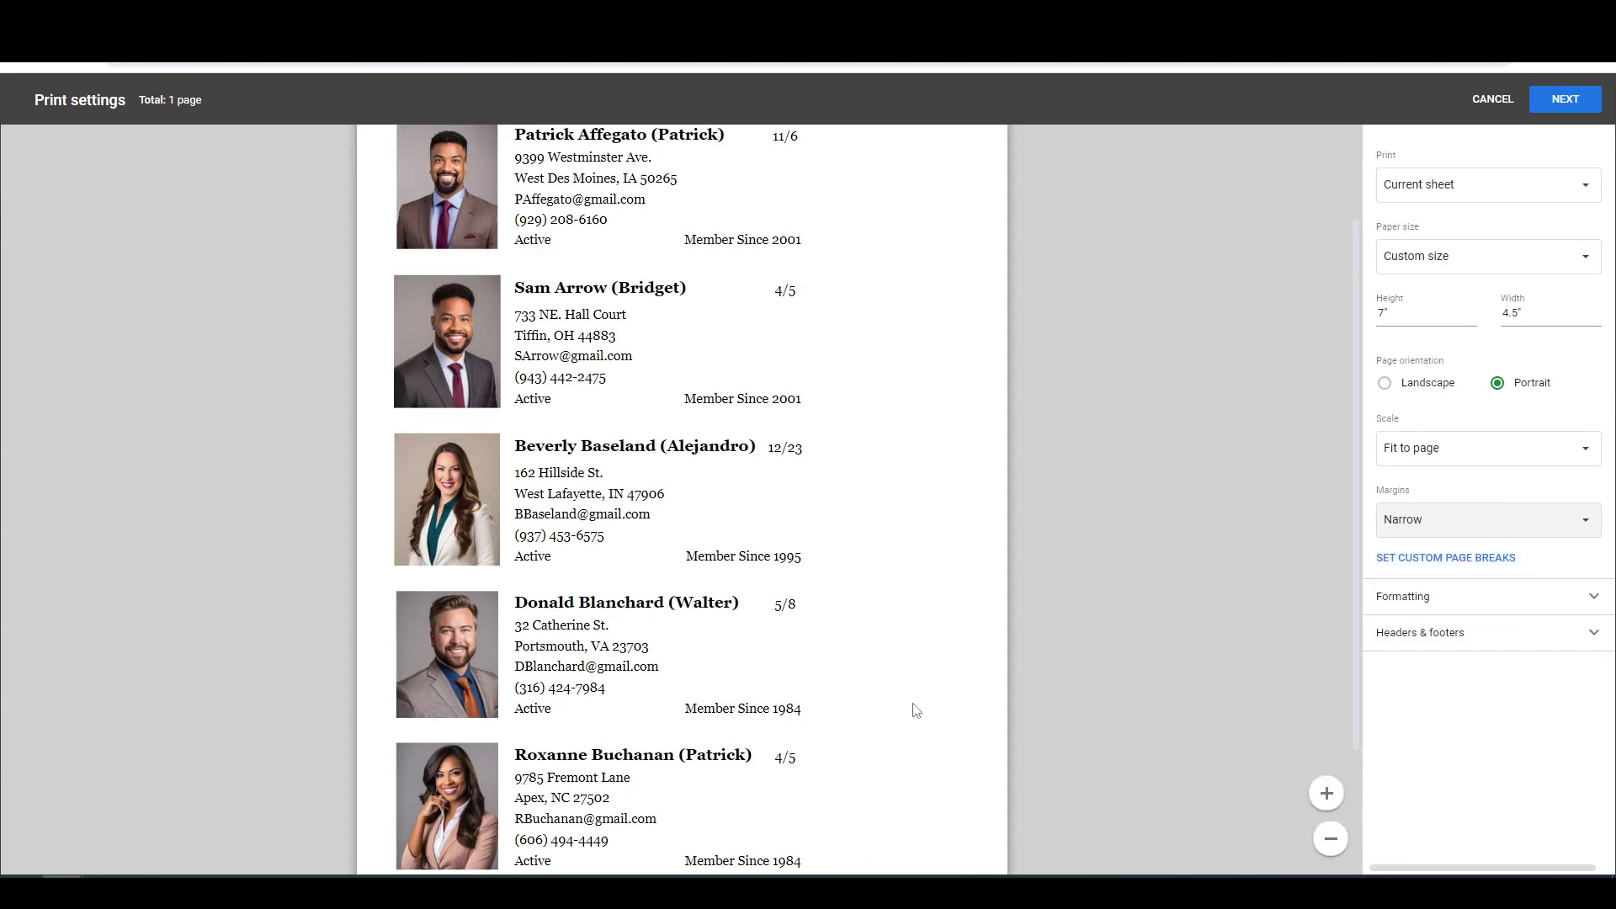
left_click(1431, 522)
left_click(1432, 546)
scroll(1014, 679, "down", 3)
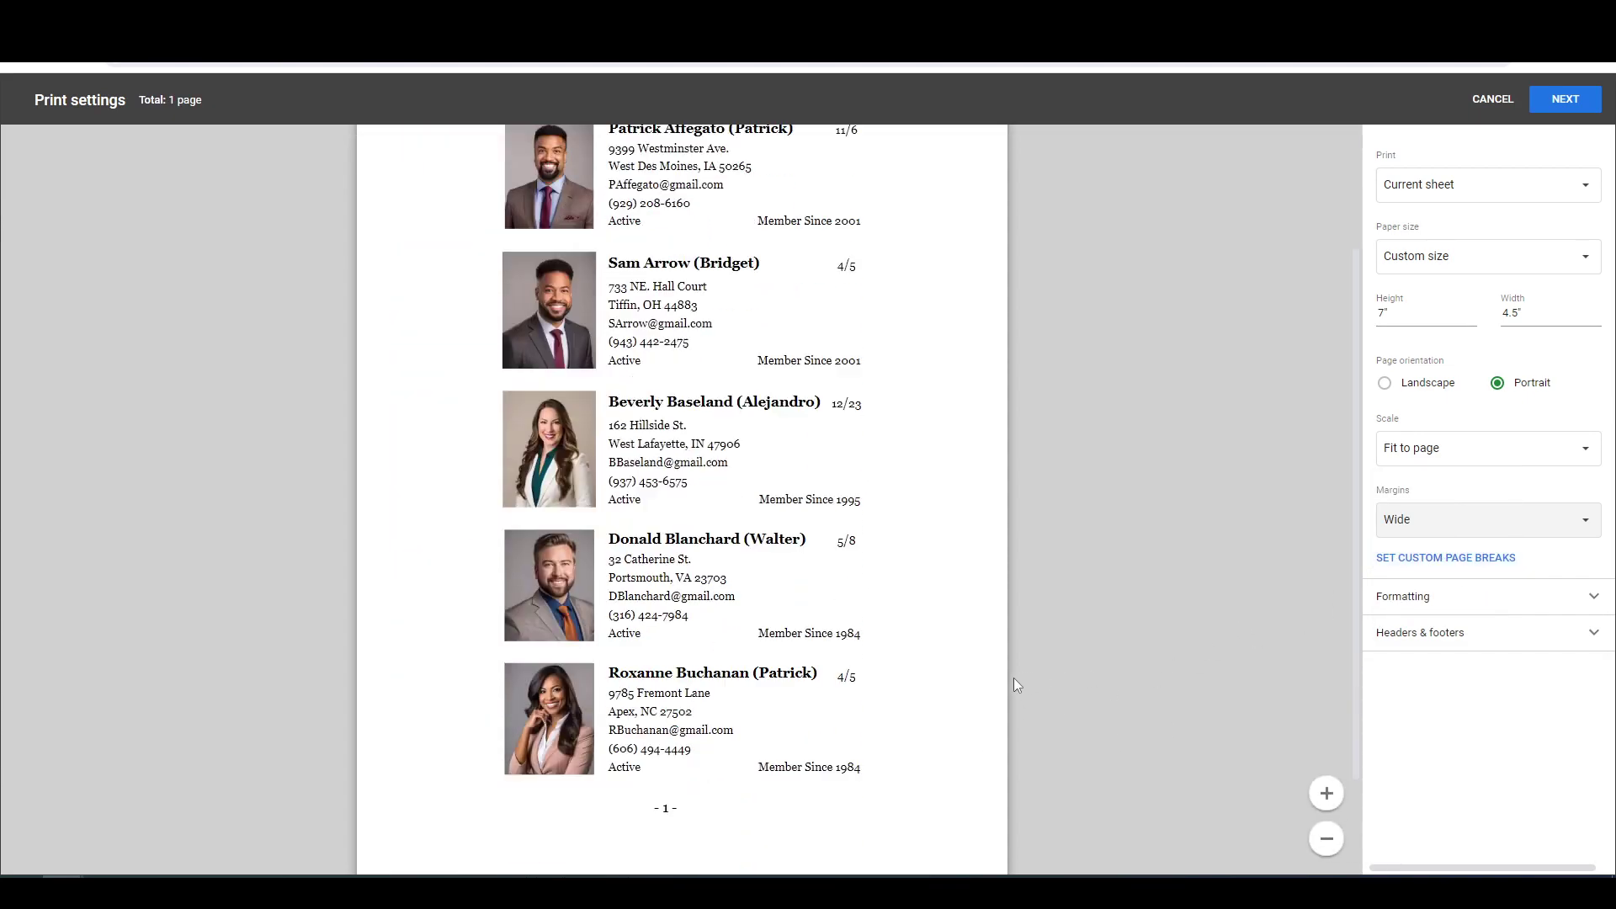
Choose Custom numbers margins and set left to 0.75" and right to 0.5".
left_click(1444, 519)
left_click(1445, 557)
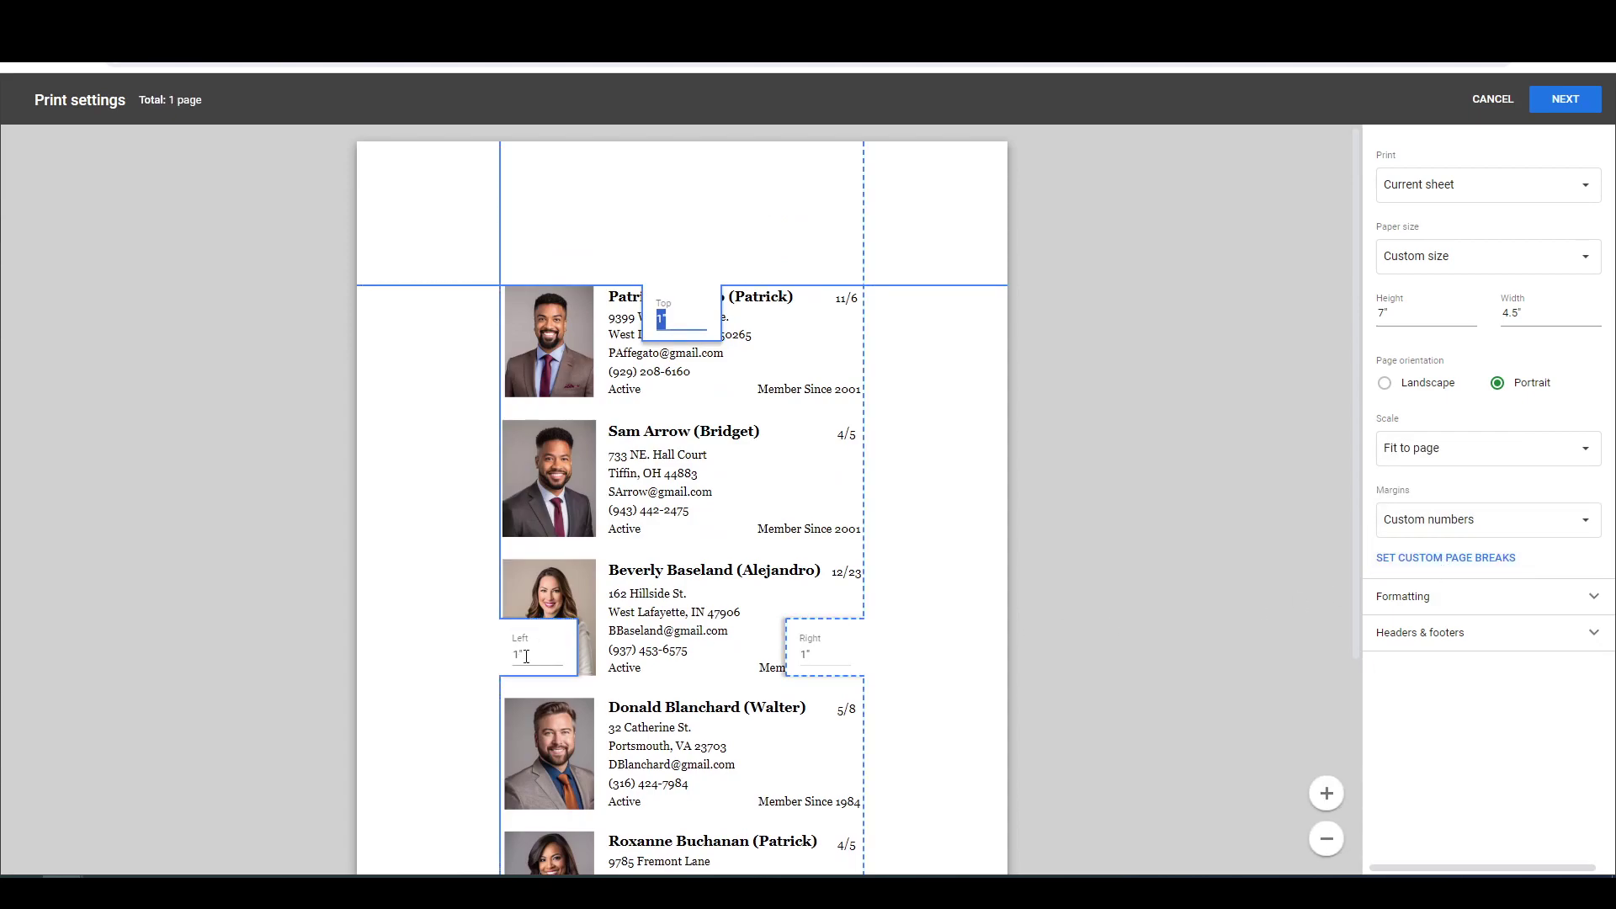
left_click(1431, 519)
left_click(1431, 421)
left_click(1431, 519)
left_click(1423, 617)
left_click(500, 662)
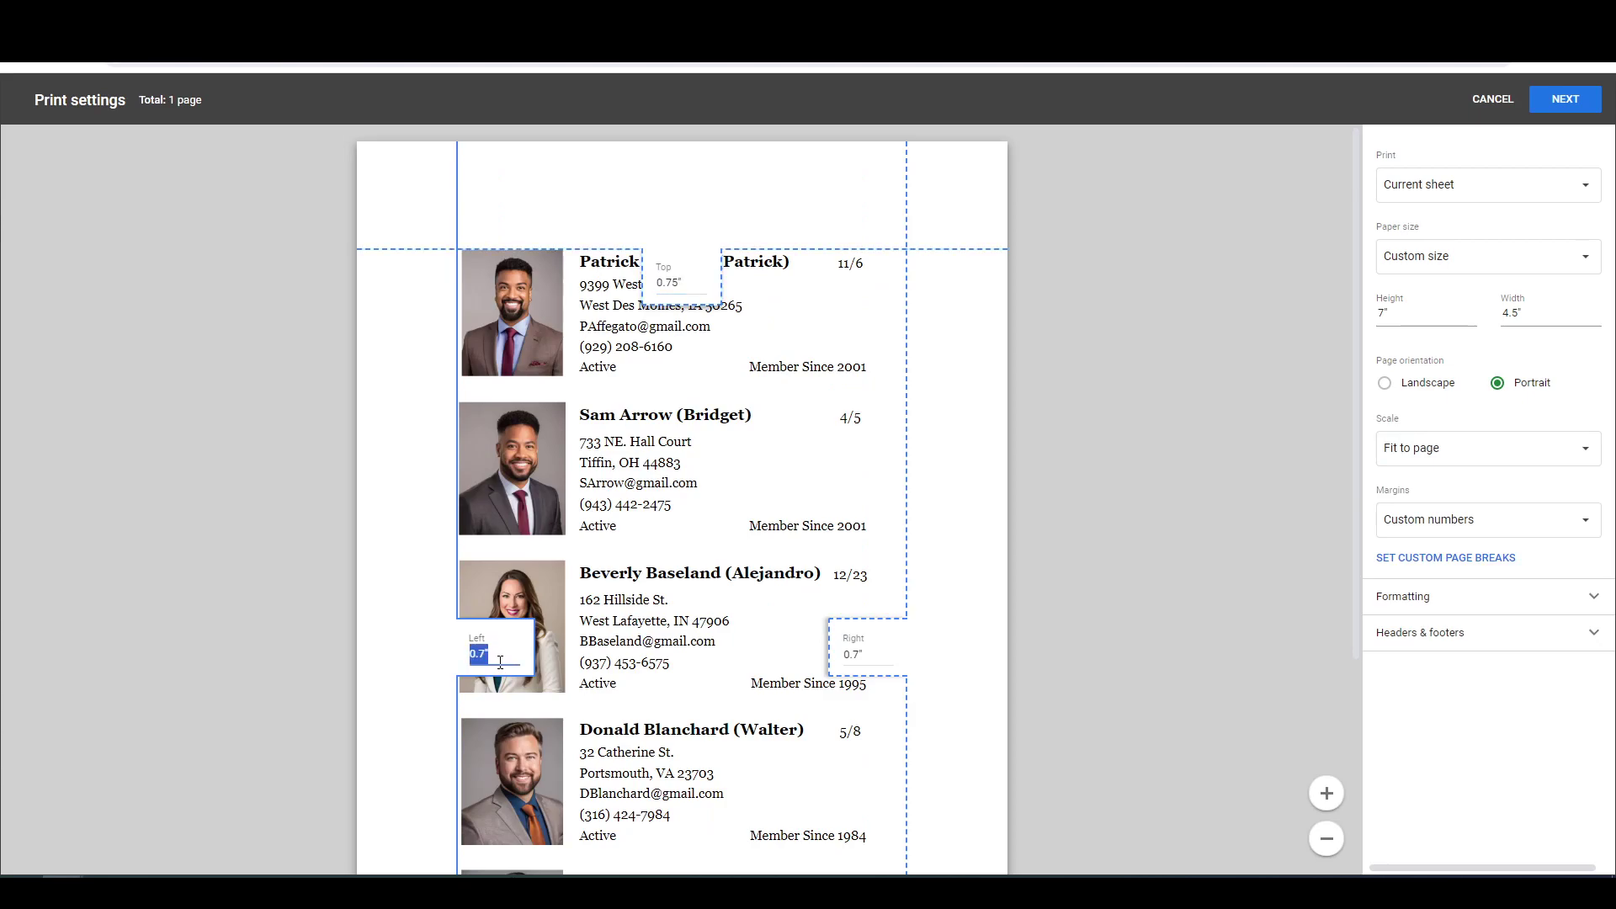
key("BackSpace")
type(".75")
left_click(861, 654)
type(".5")
Set the top and bottom margins to 0.25".
left_click(672, 278)
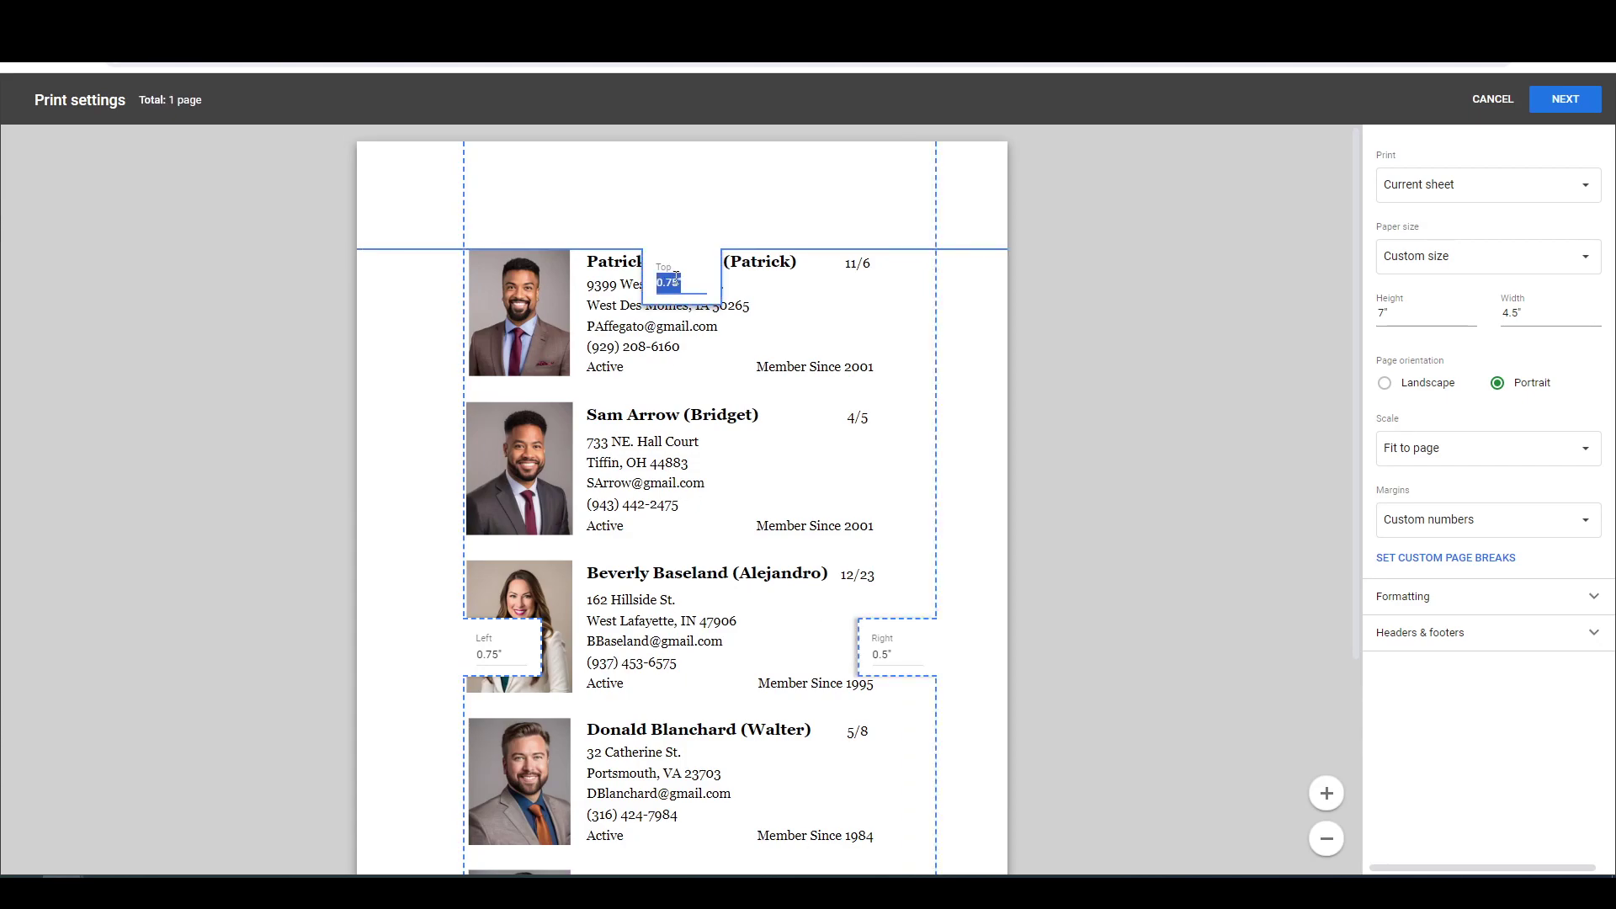
key("BackSpace")
type(".5")
scroll(671, 362, "down", 3)
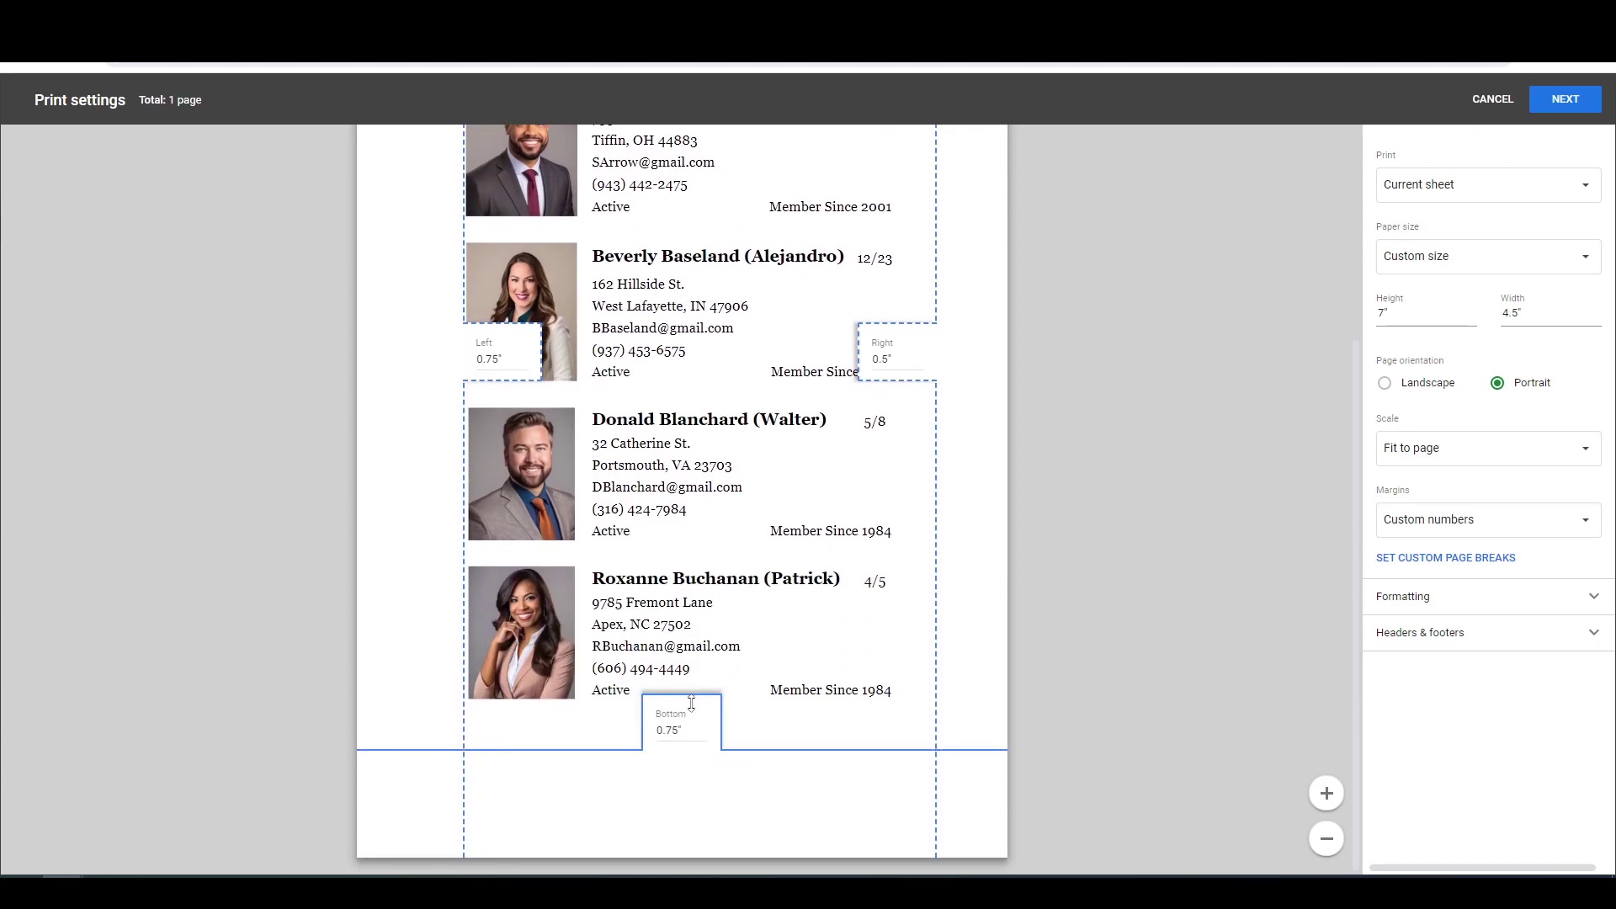
left_click(674, 730)
type(".5")
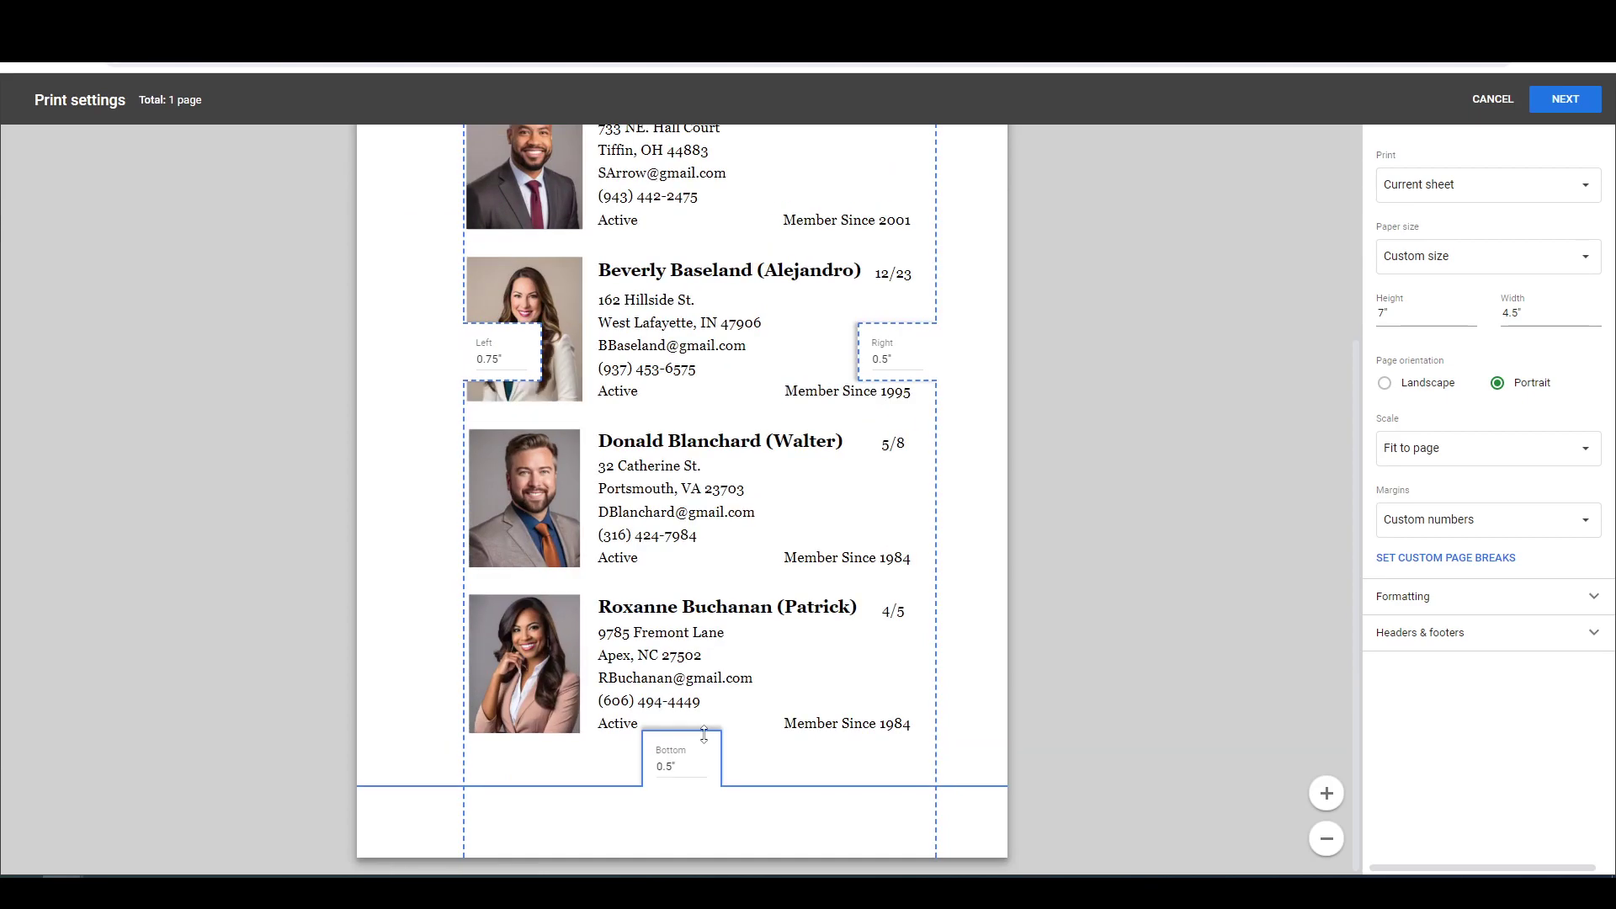
scroll(682, 801, "up", 4)
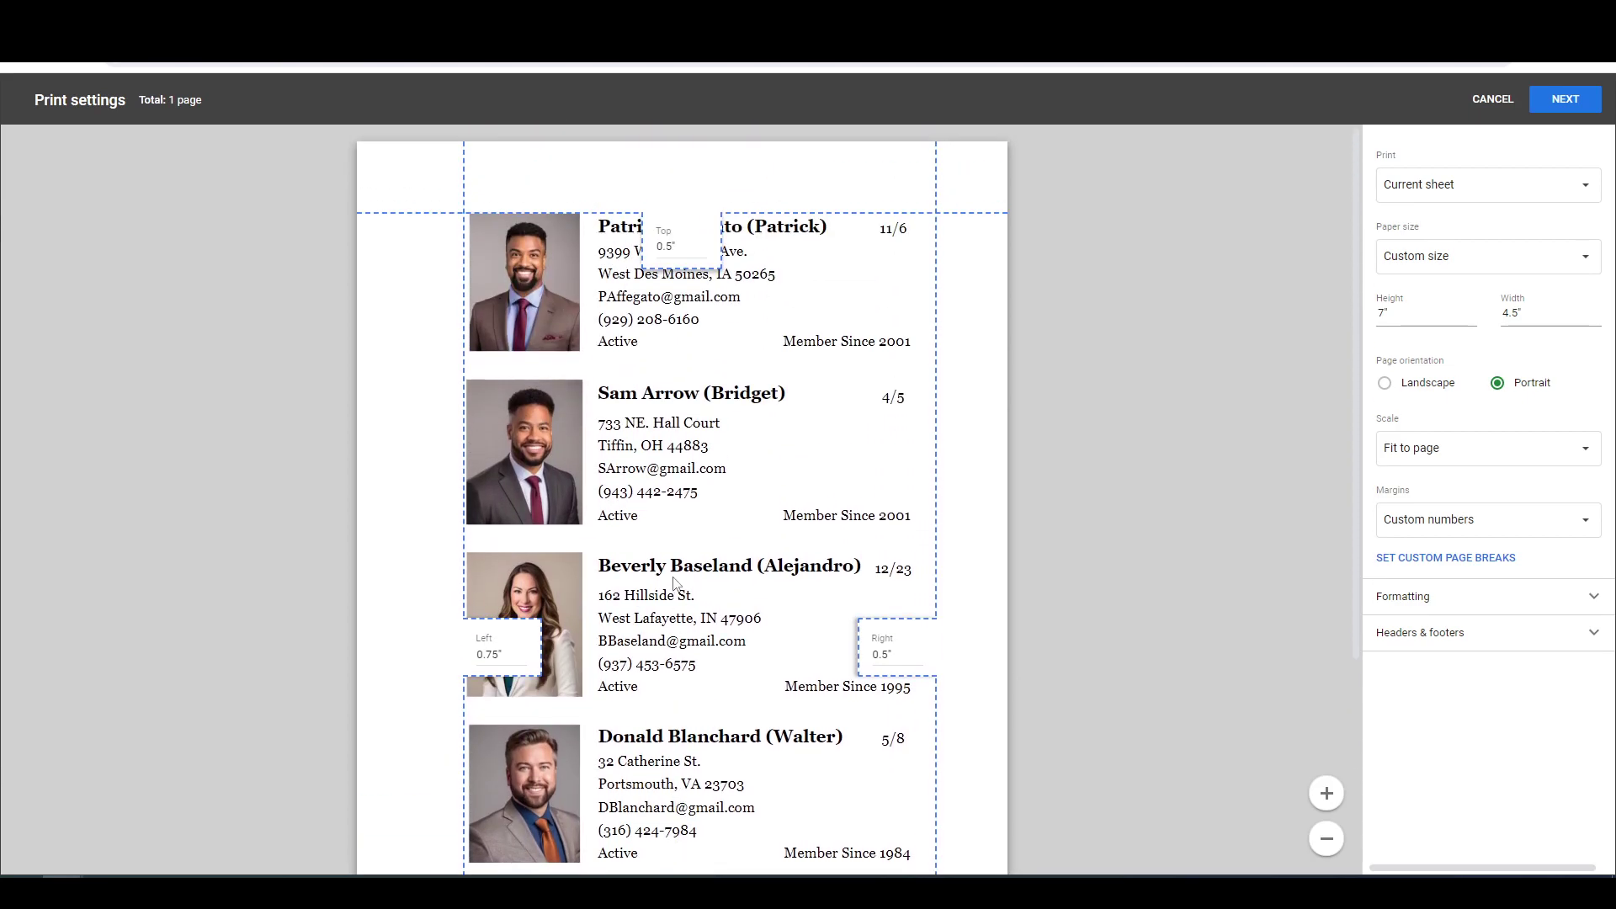
left_click(668, 247)
type(".25")
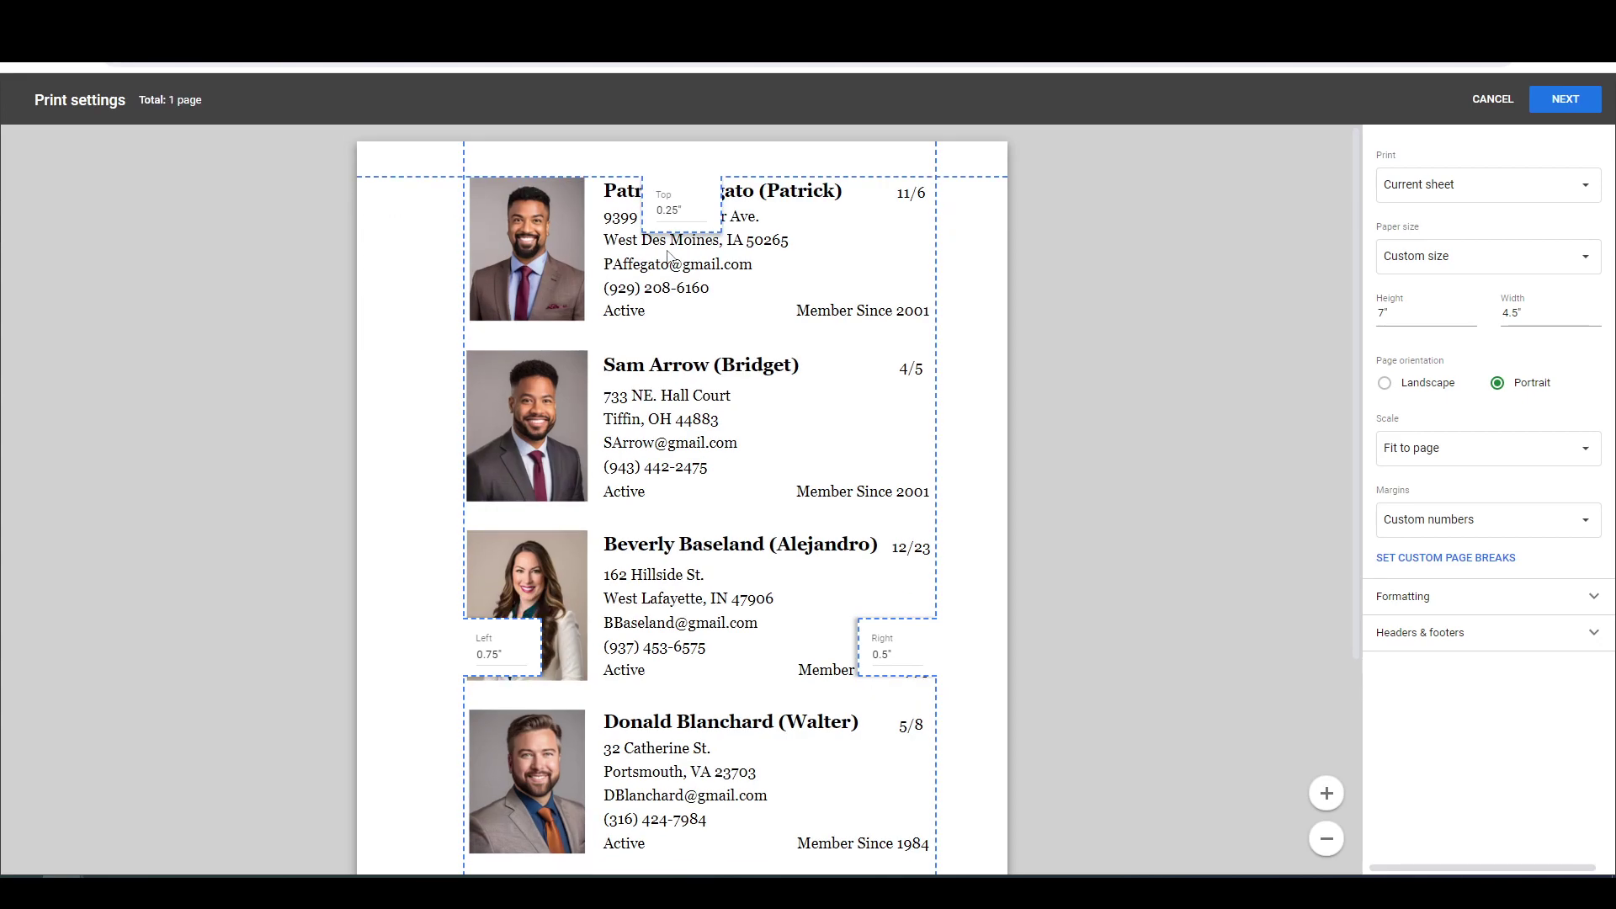
scroll(668, 253, "down", 4)
left_click(678, 767)
type(".25")
scroll(1015, 502, "up", 4)
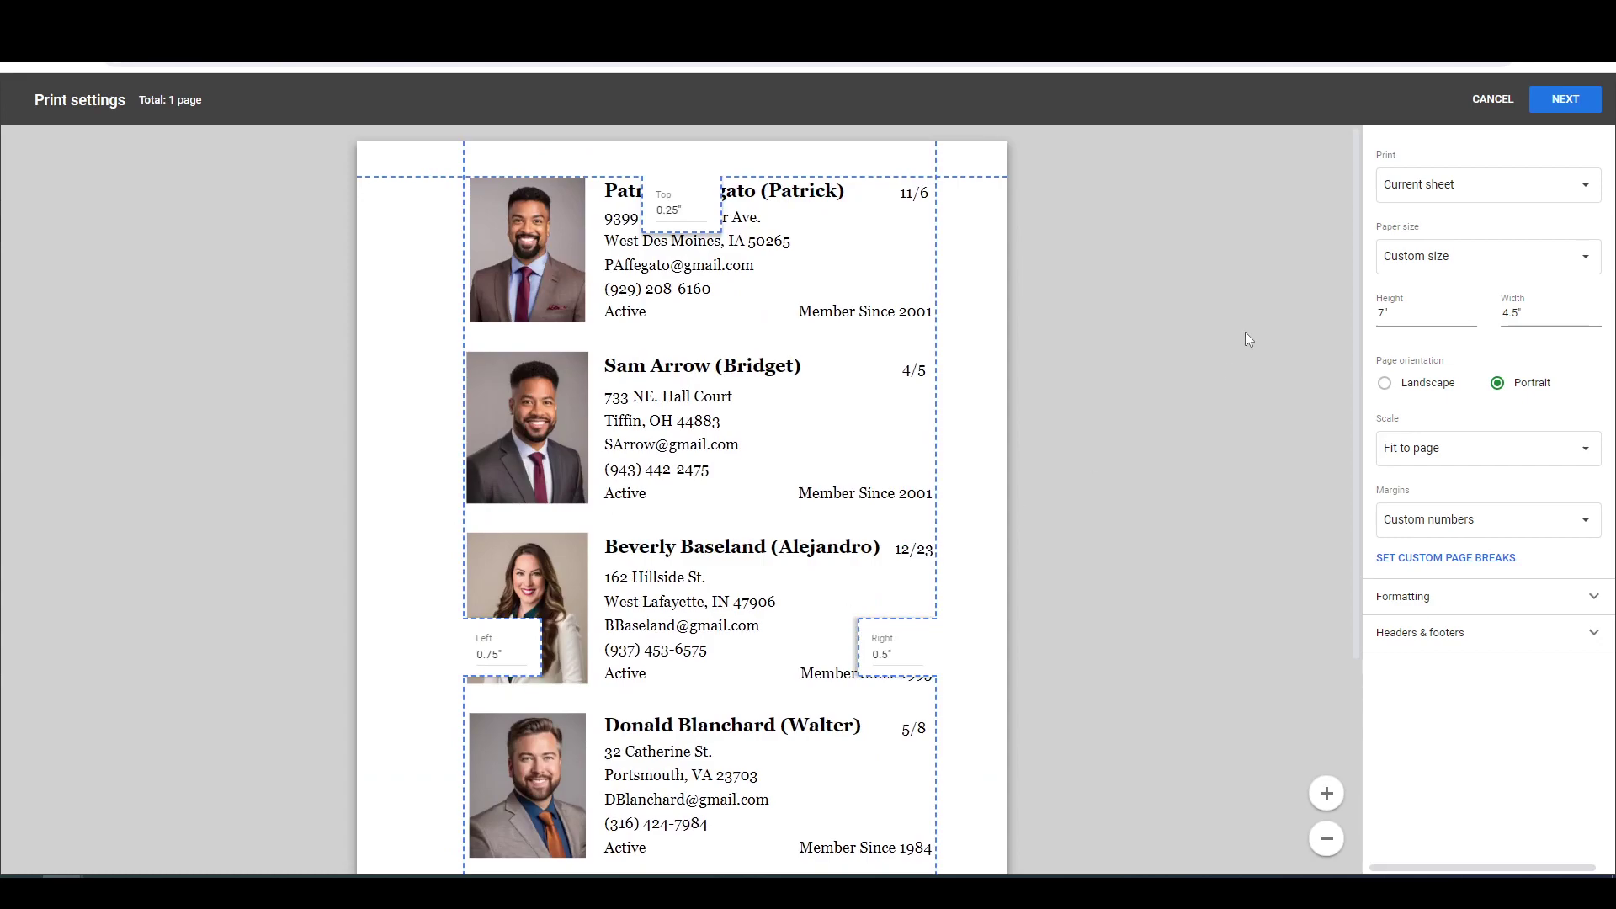
Continue to Chrome's print dialog and set paper size to A5 after trying Legal and B5.
left_click(1565, 99)
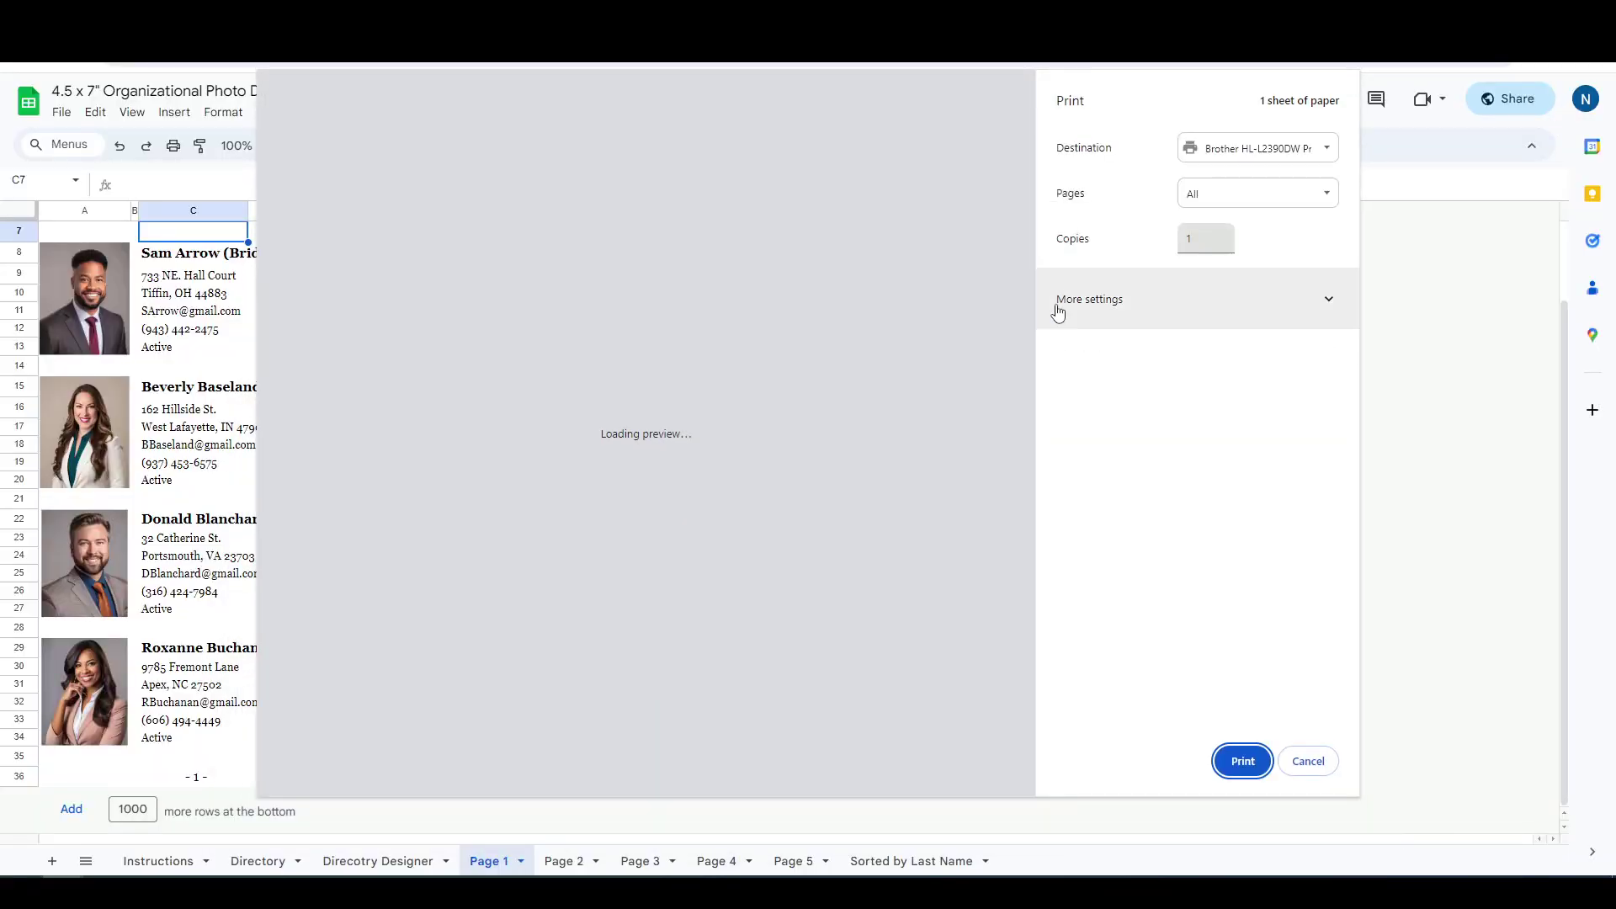
left_click(1168, 303)
left_click(1264, 370)
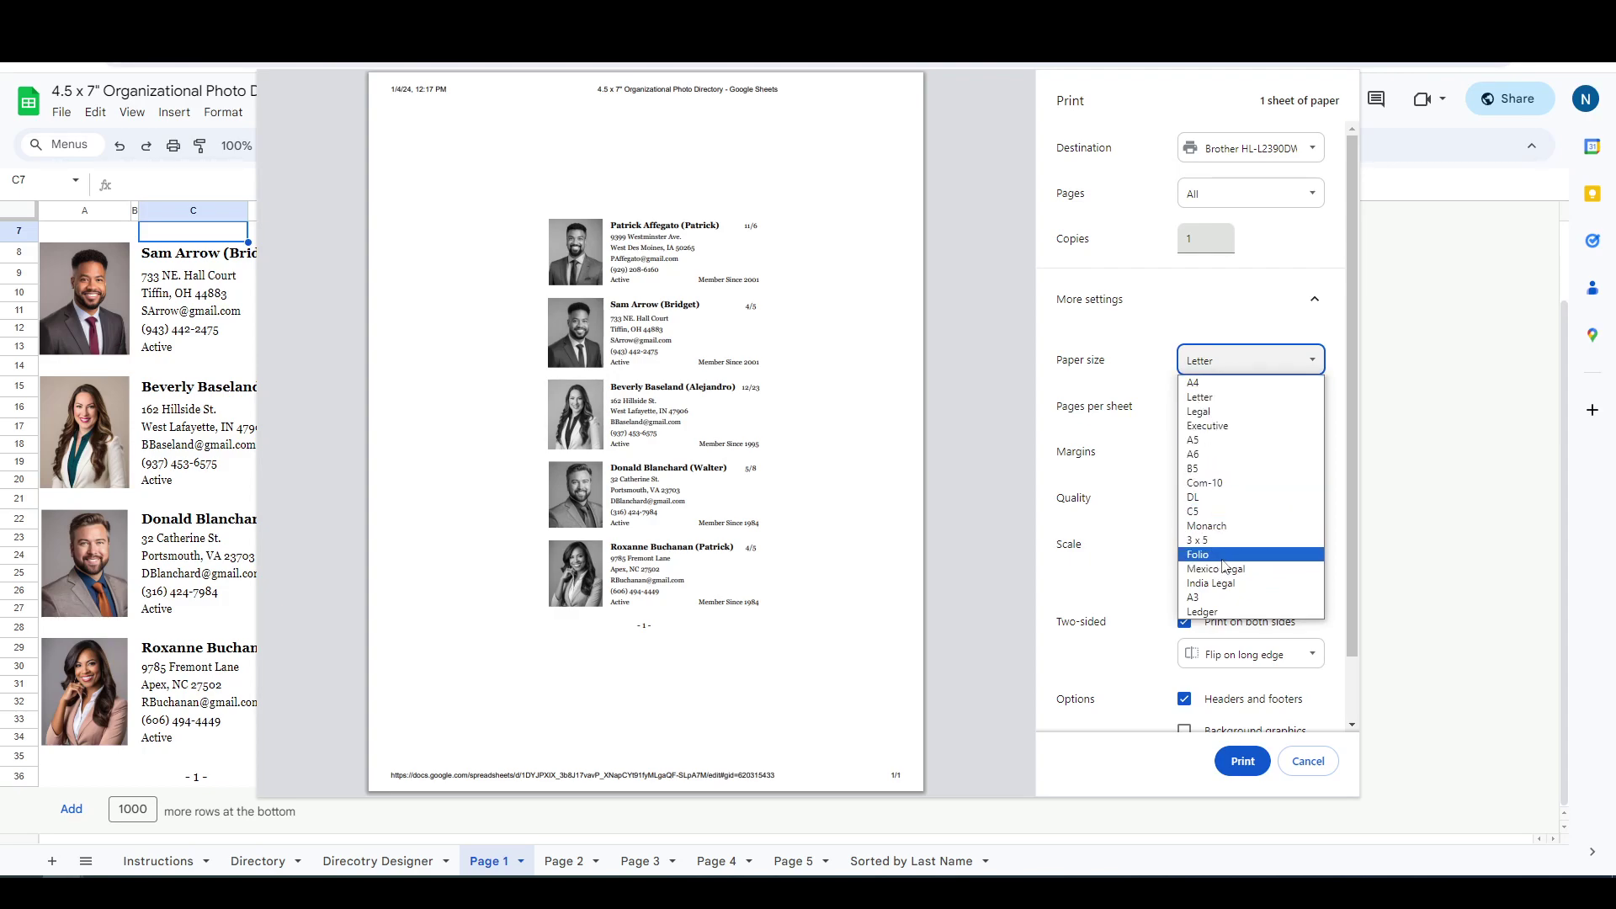
left_click(1223, 414)
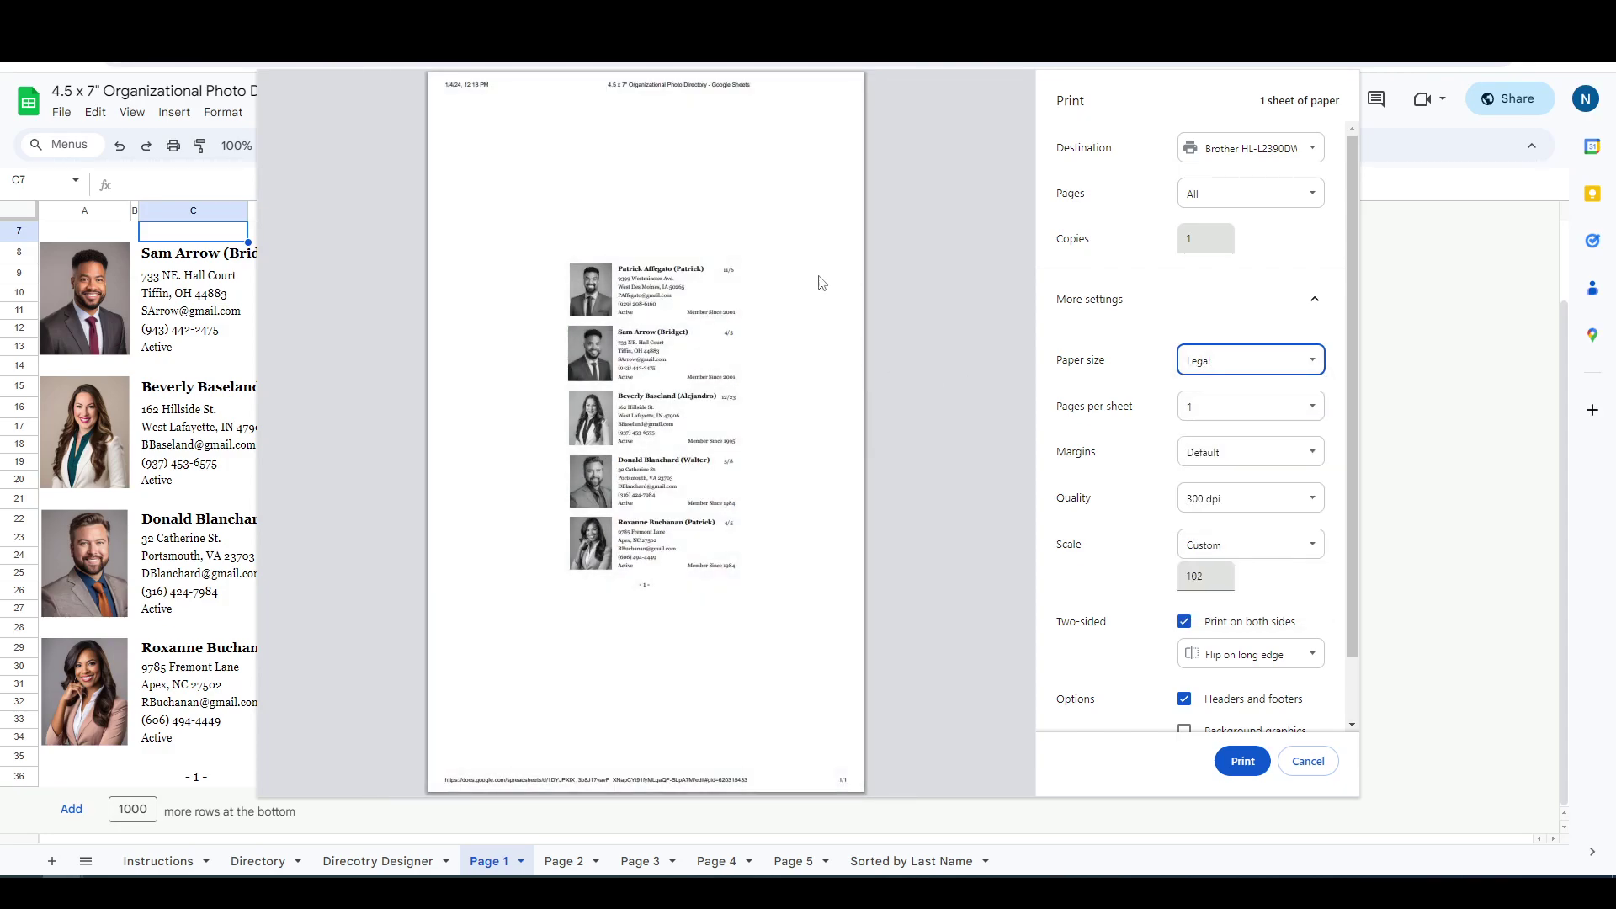
left_click(1196, 364)
left_click(1221, 448)
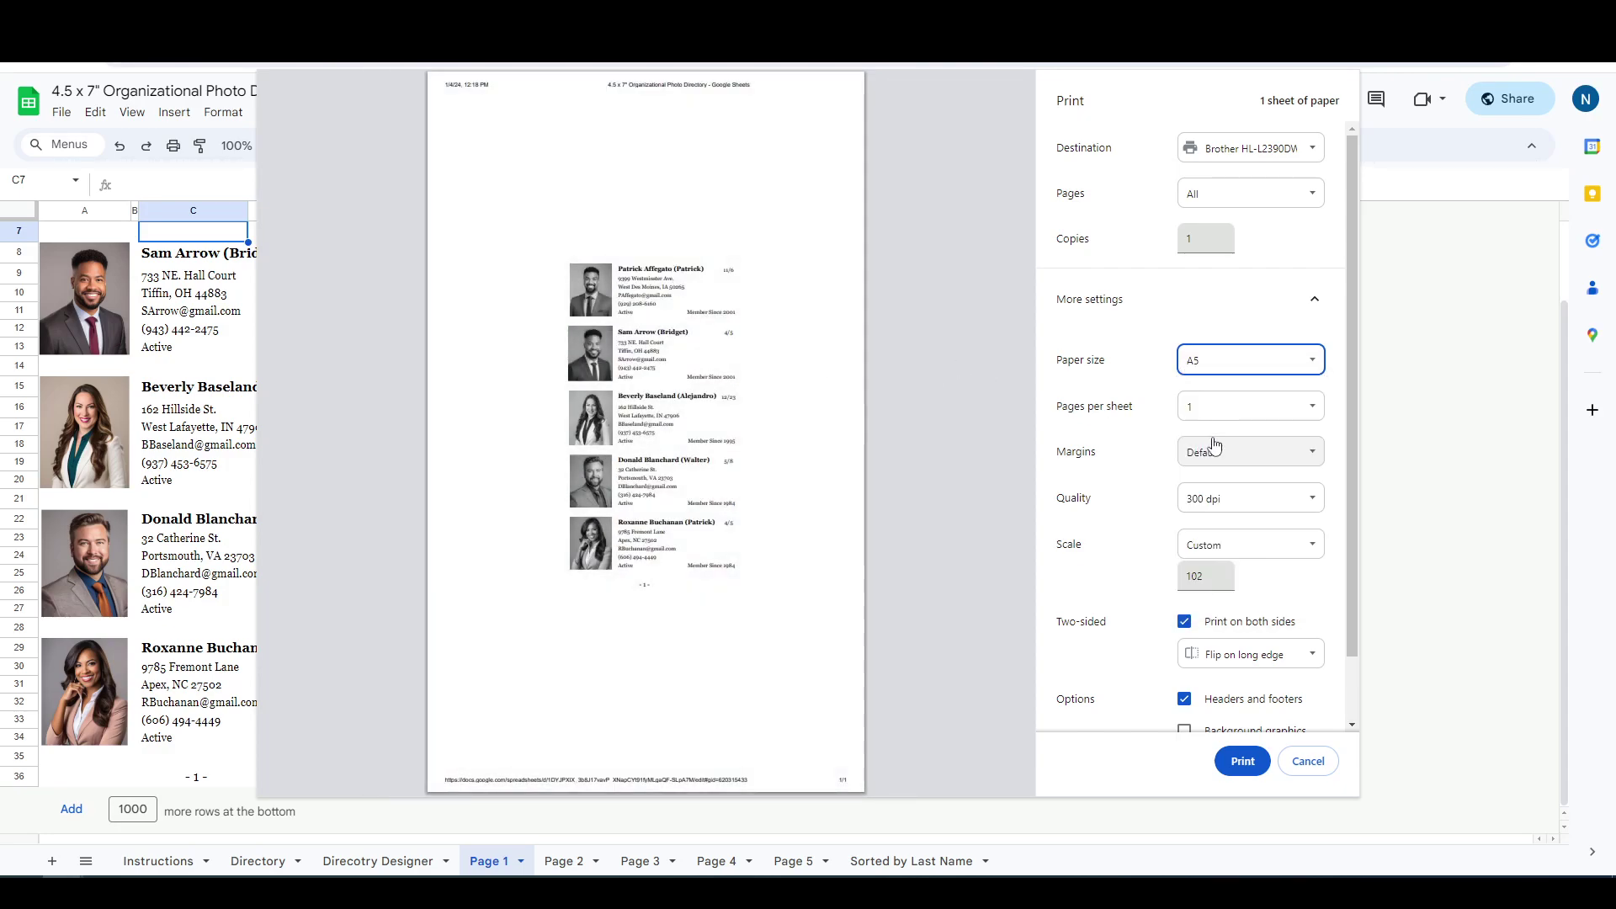
left_click(1220, 366)
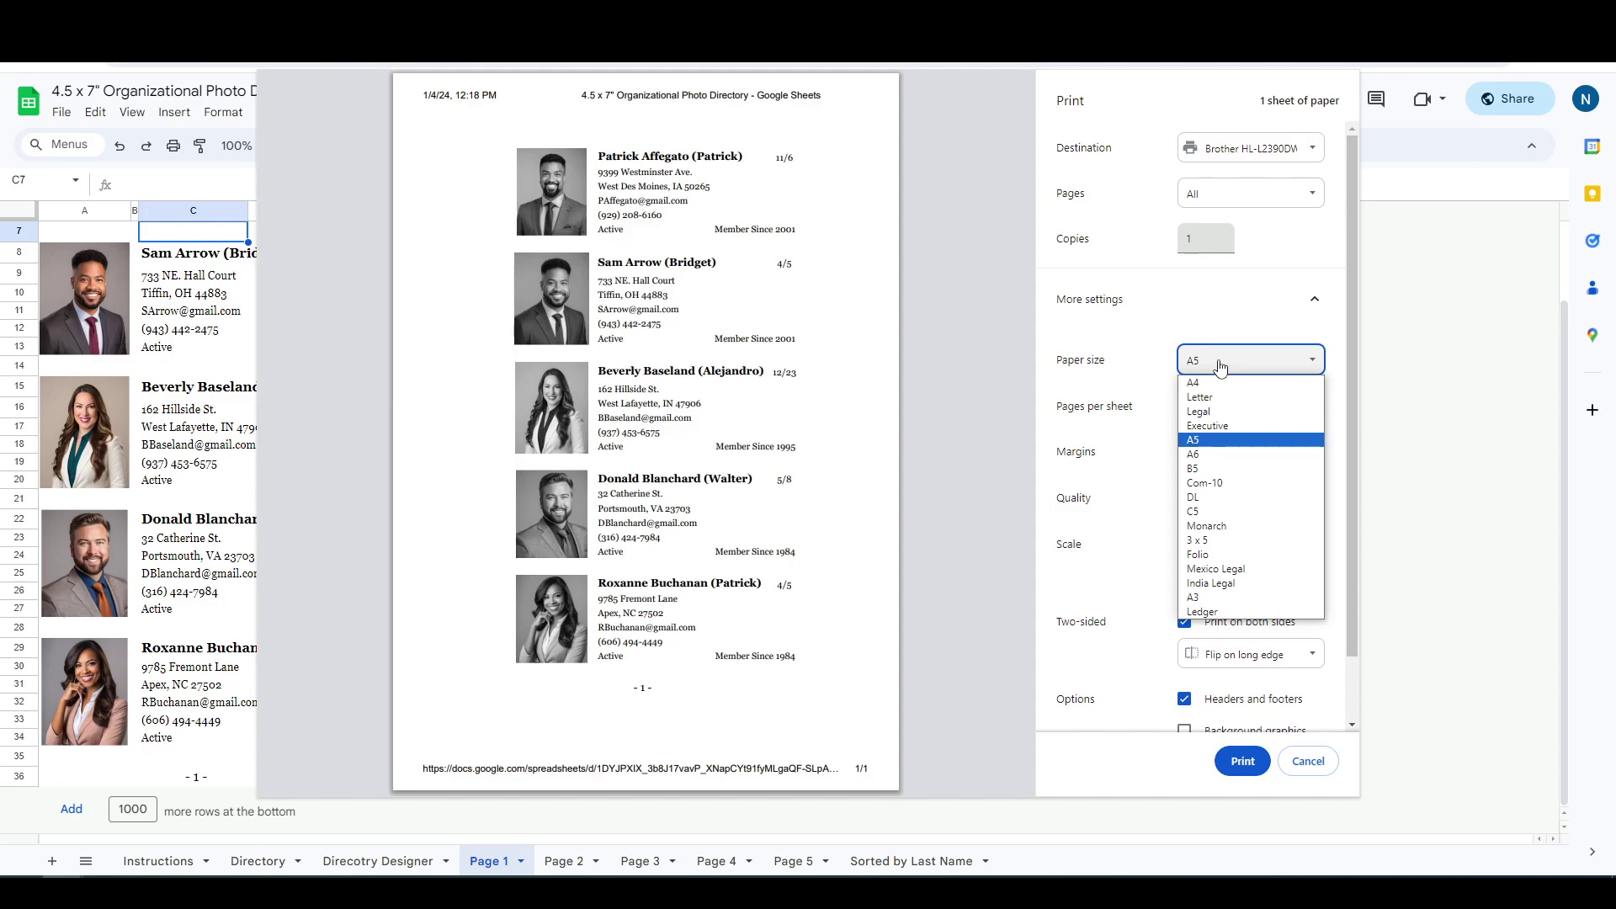
left_click(1206, 442)
left_click(1213, 372)
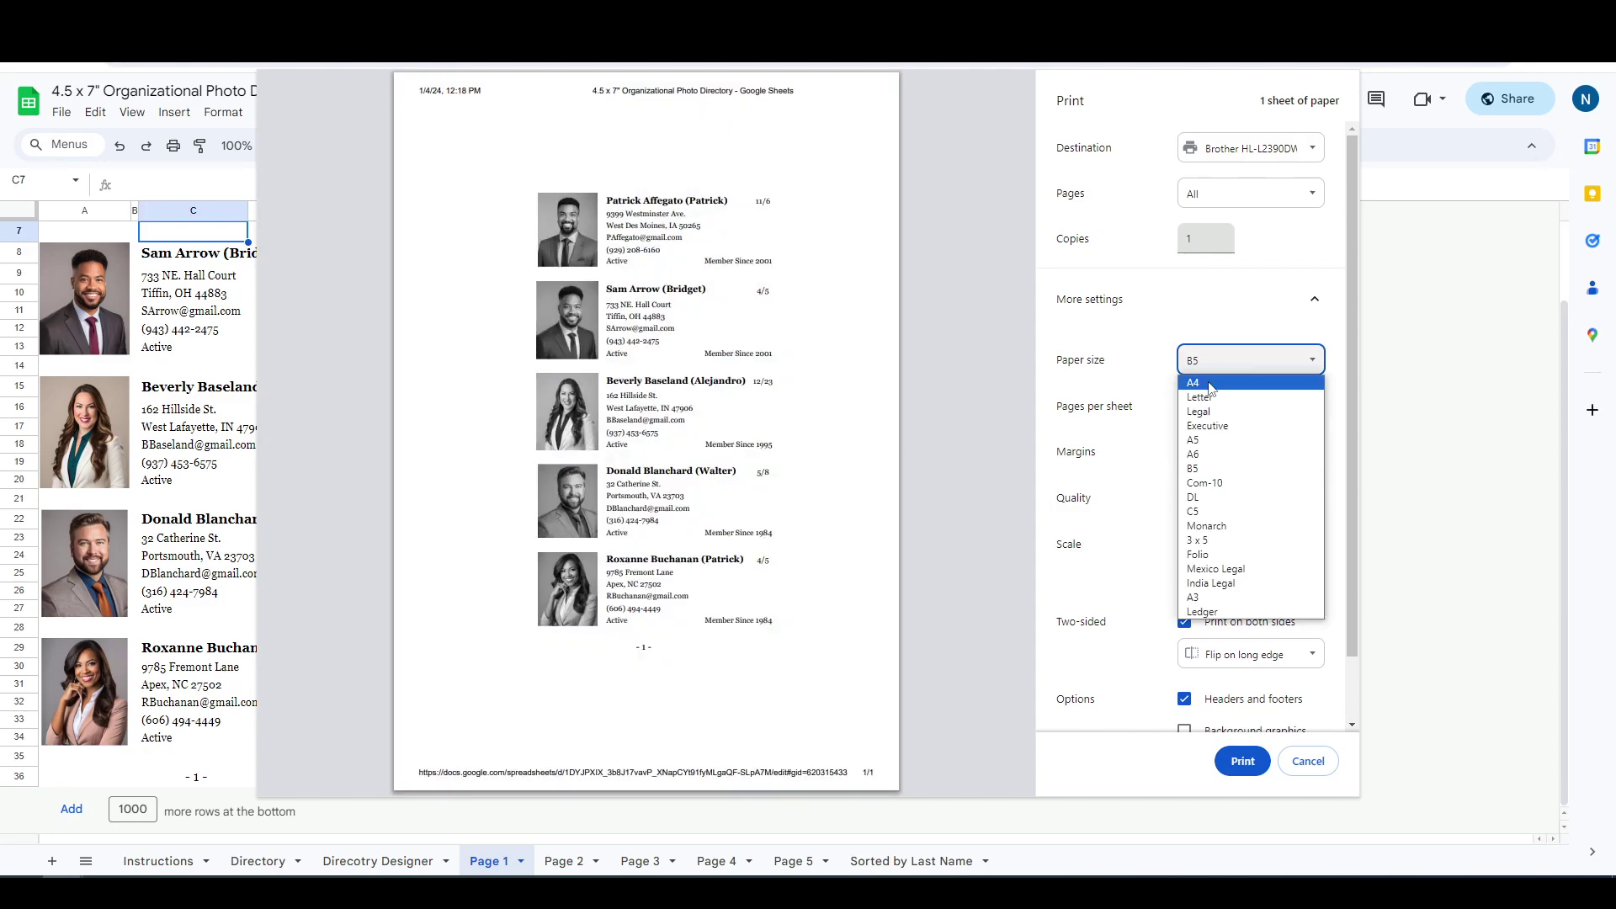
left_click(1199, 443)
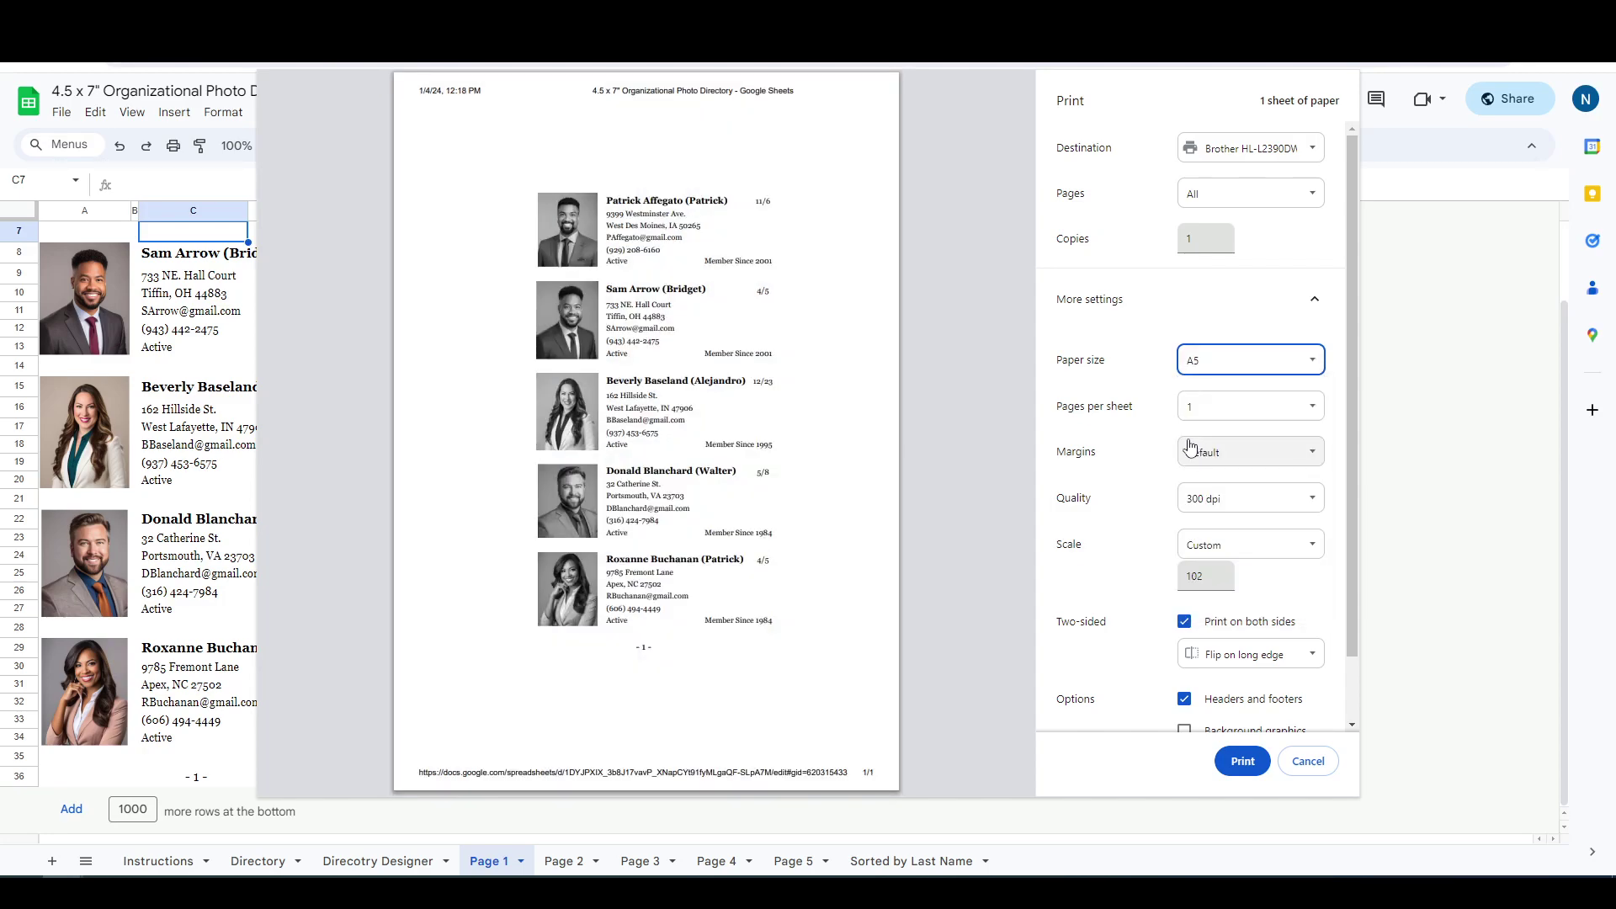
Turn off the printed headers and footers.
scroll(1210, 603, "down", 1)
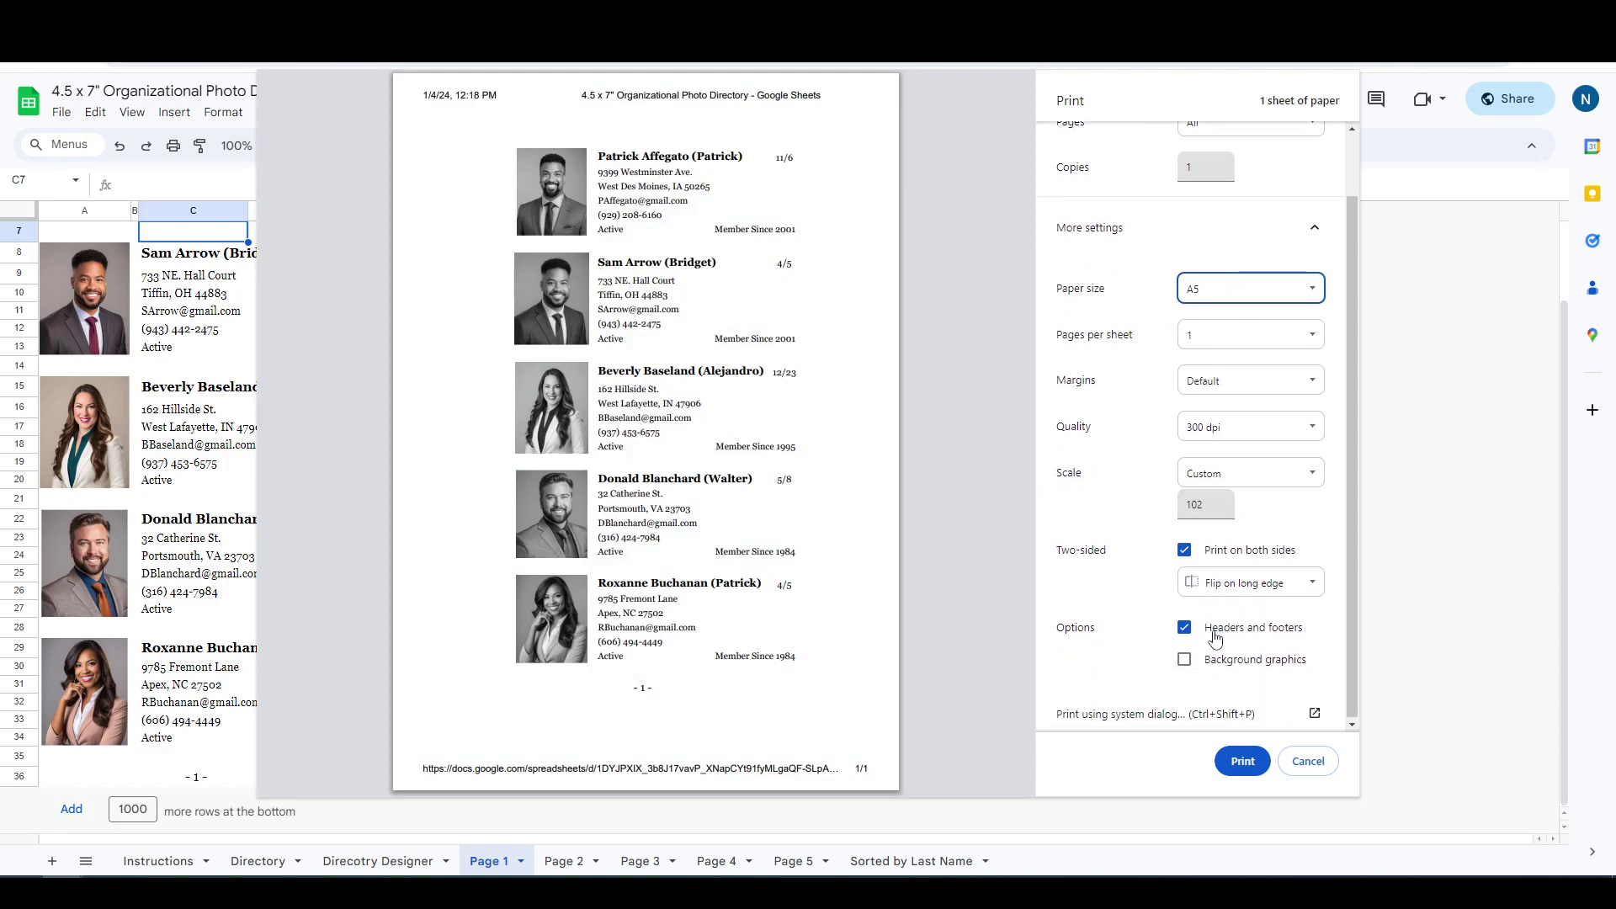
left_click(1186, 628)
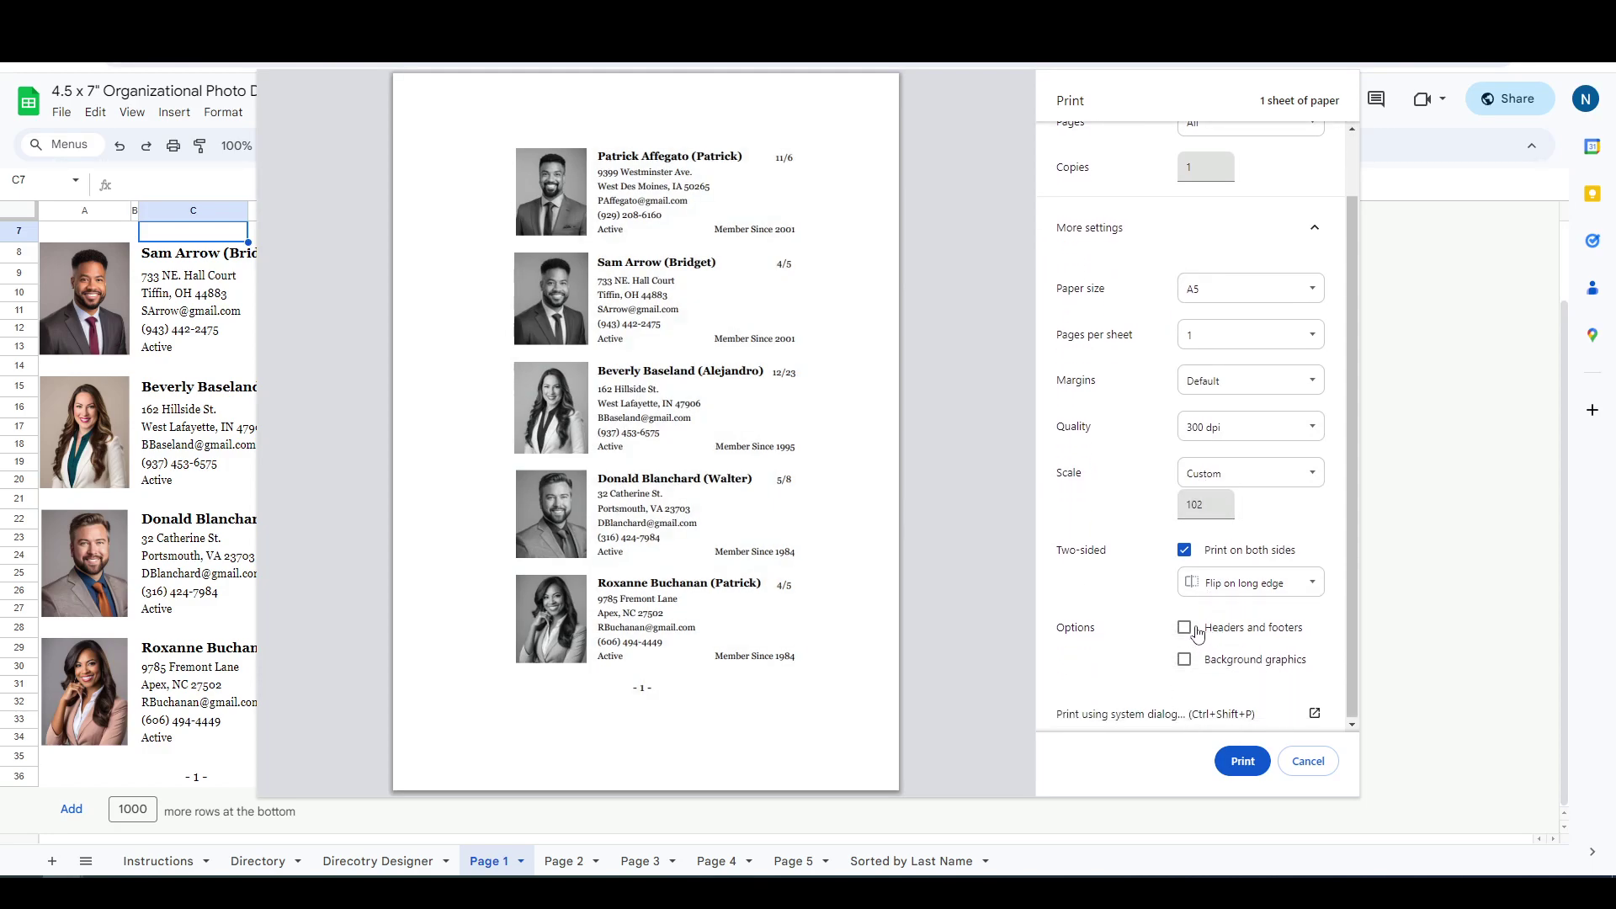
scroll(1162, 665, "up", 1)
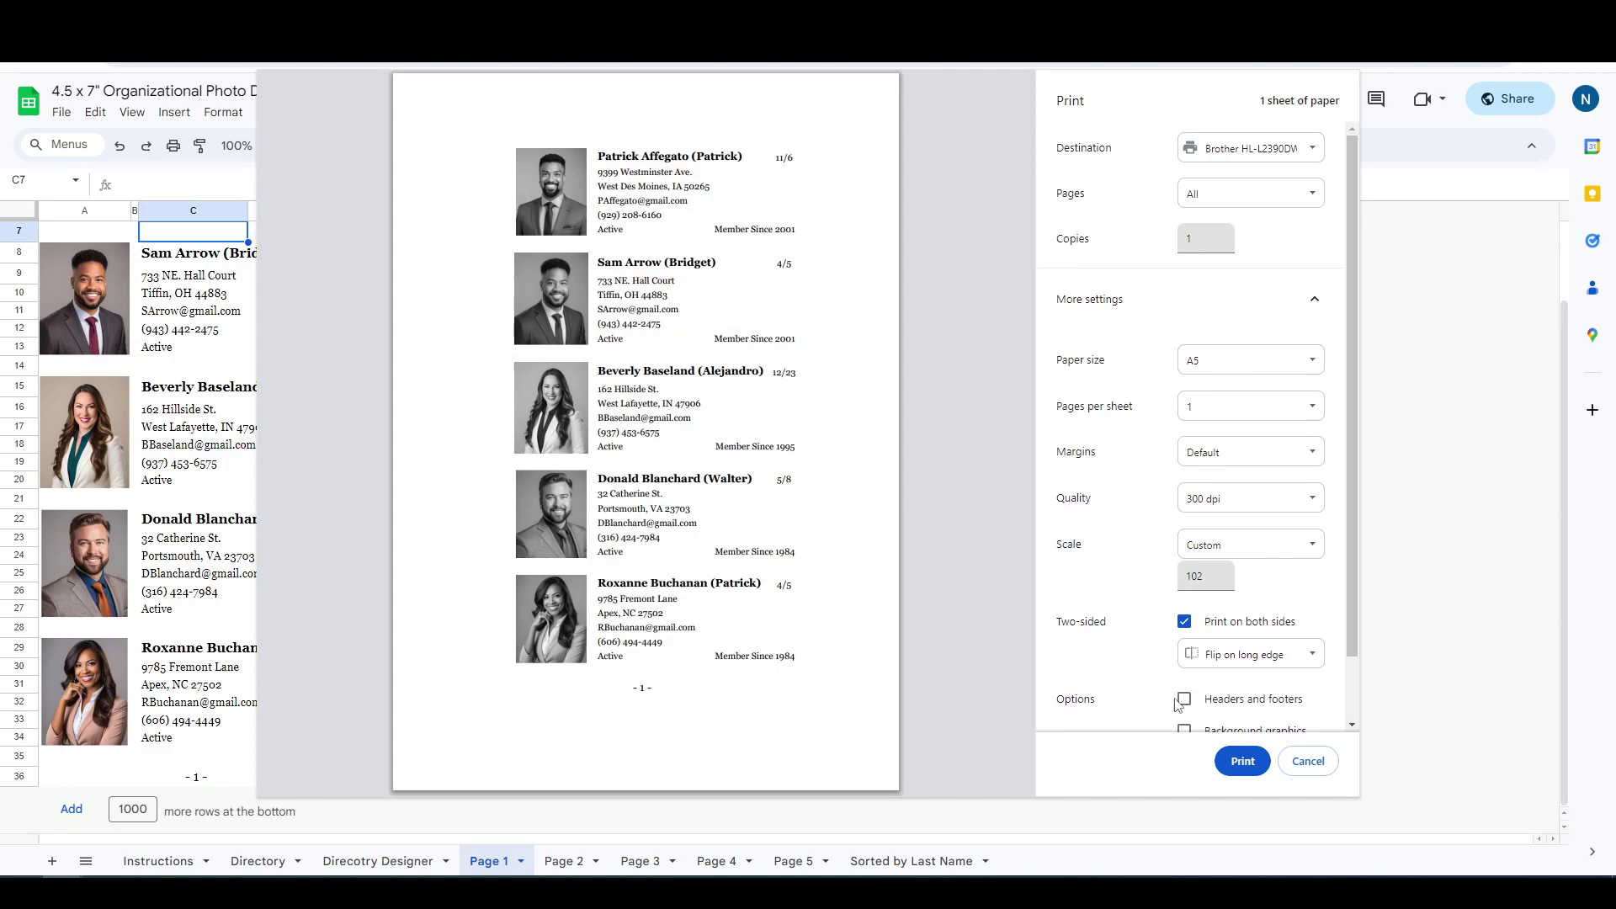
left_click(1185, 699)
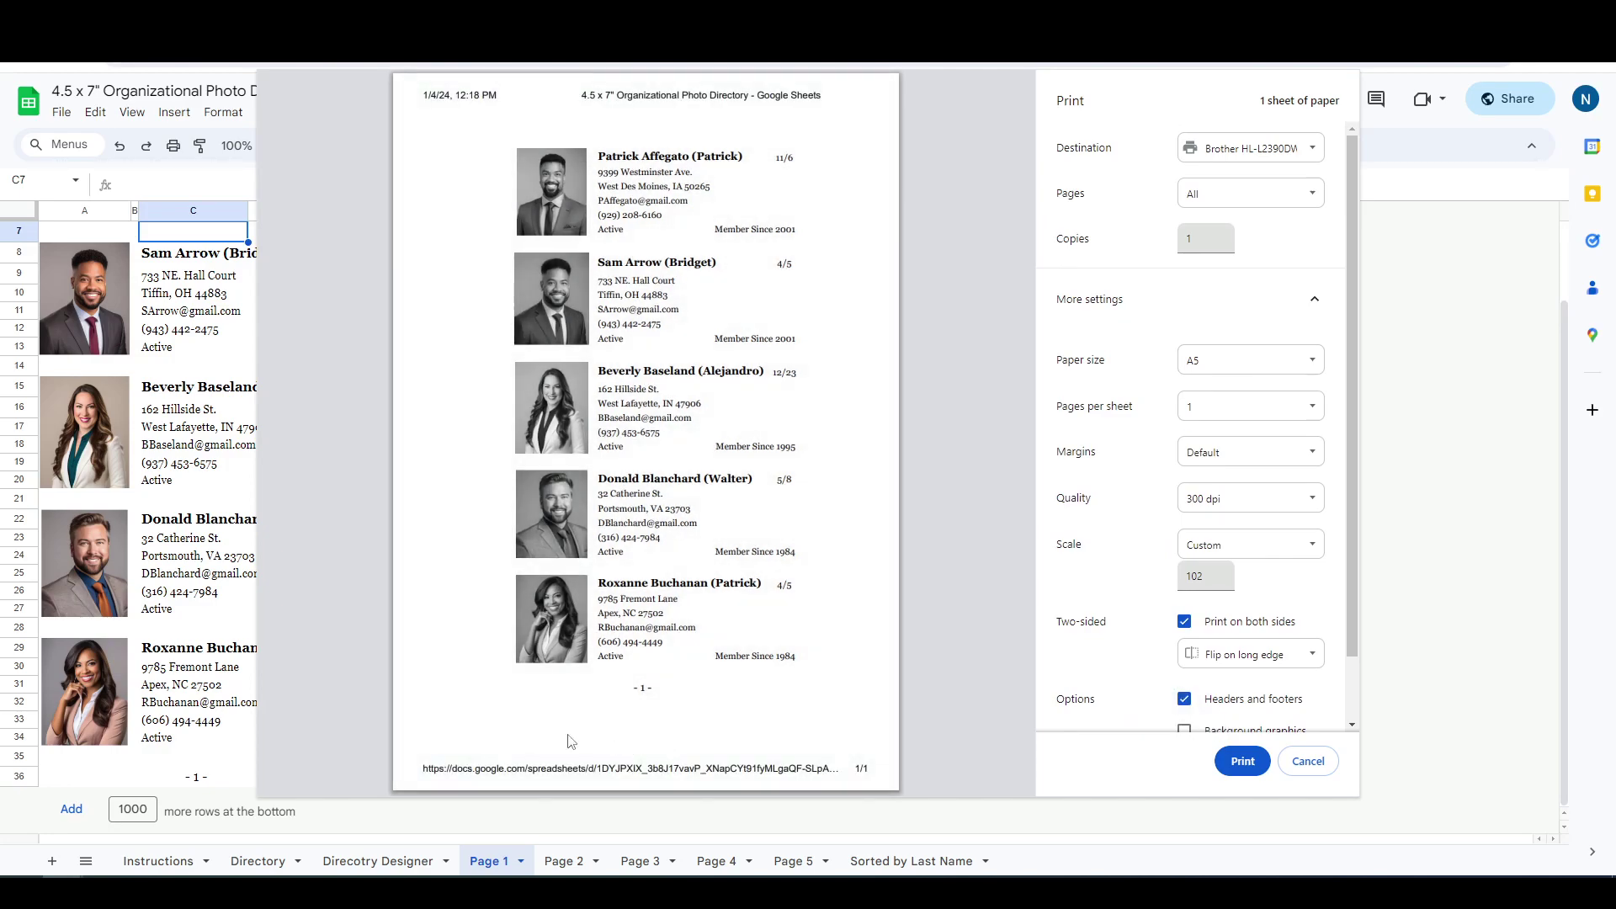
left_click(1185, 699)
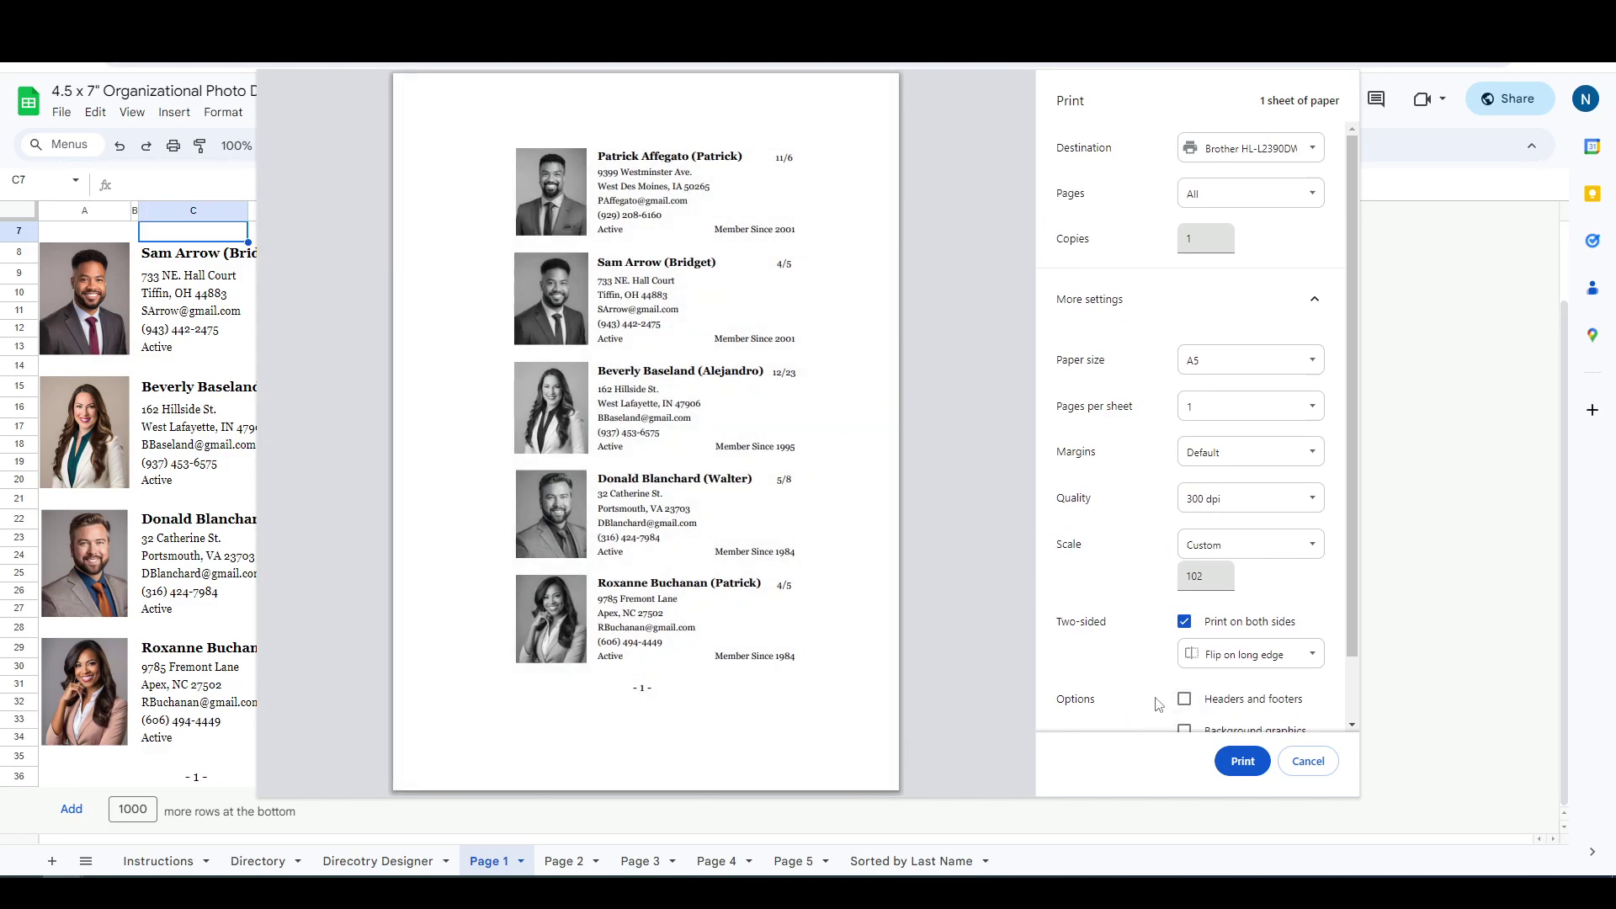
Review the two-sided flip, scale and paper size options, keeping Custom scale and A5.
left_click(1250, 656)
left_click(1244, 677)
left_click(1252, 549)
left_click(1257, 553)
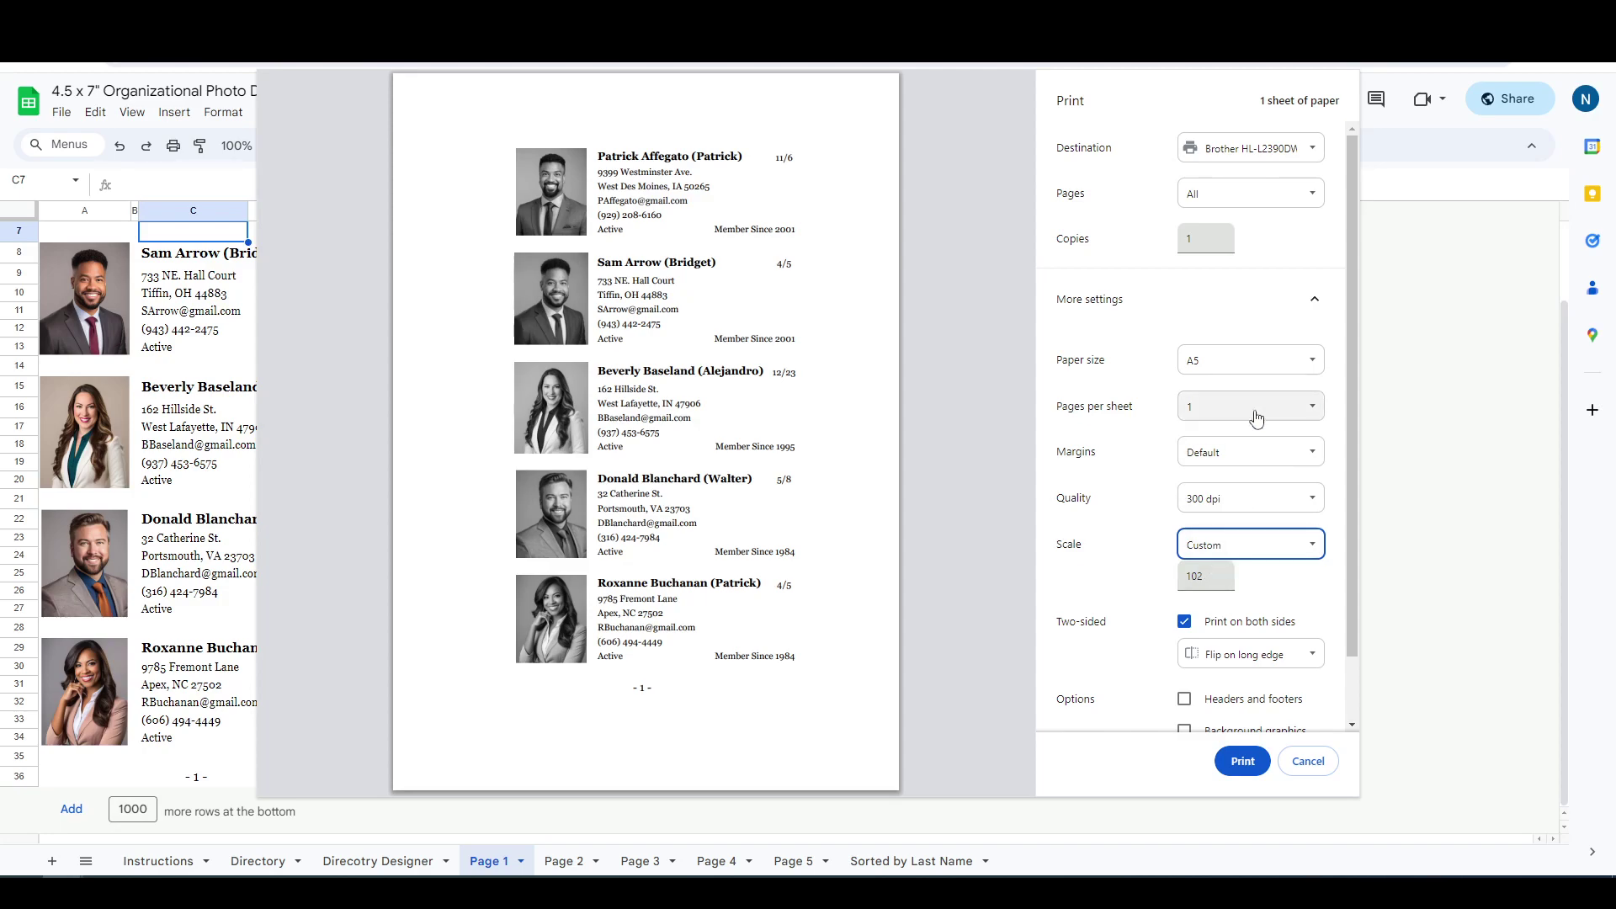
left_click(1233, 362)
left_click(1233, 364)
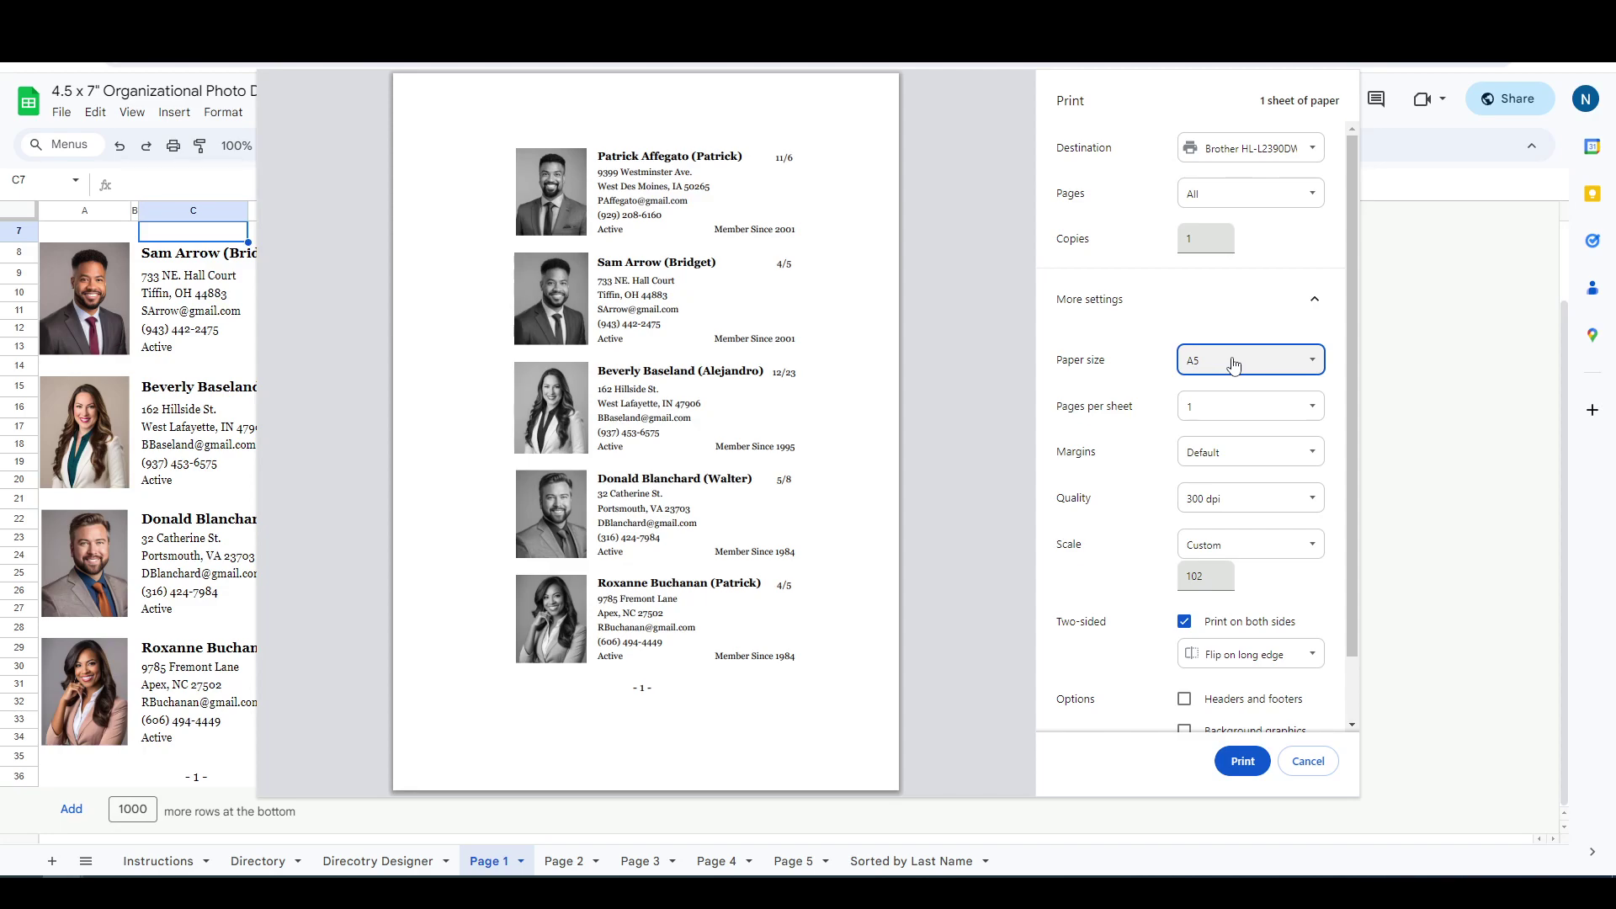
Close the print preview, check the date formula in E8, and go to Page 5.
left_click(1315, 761)
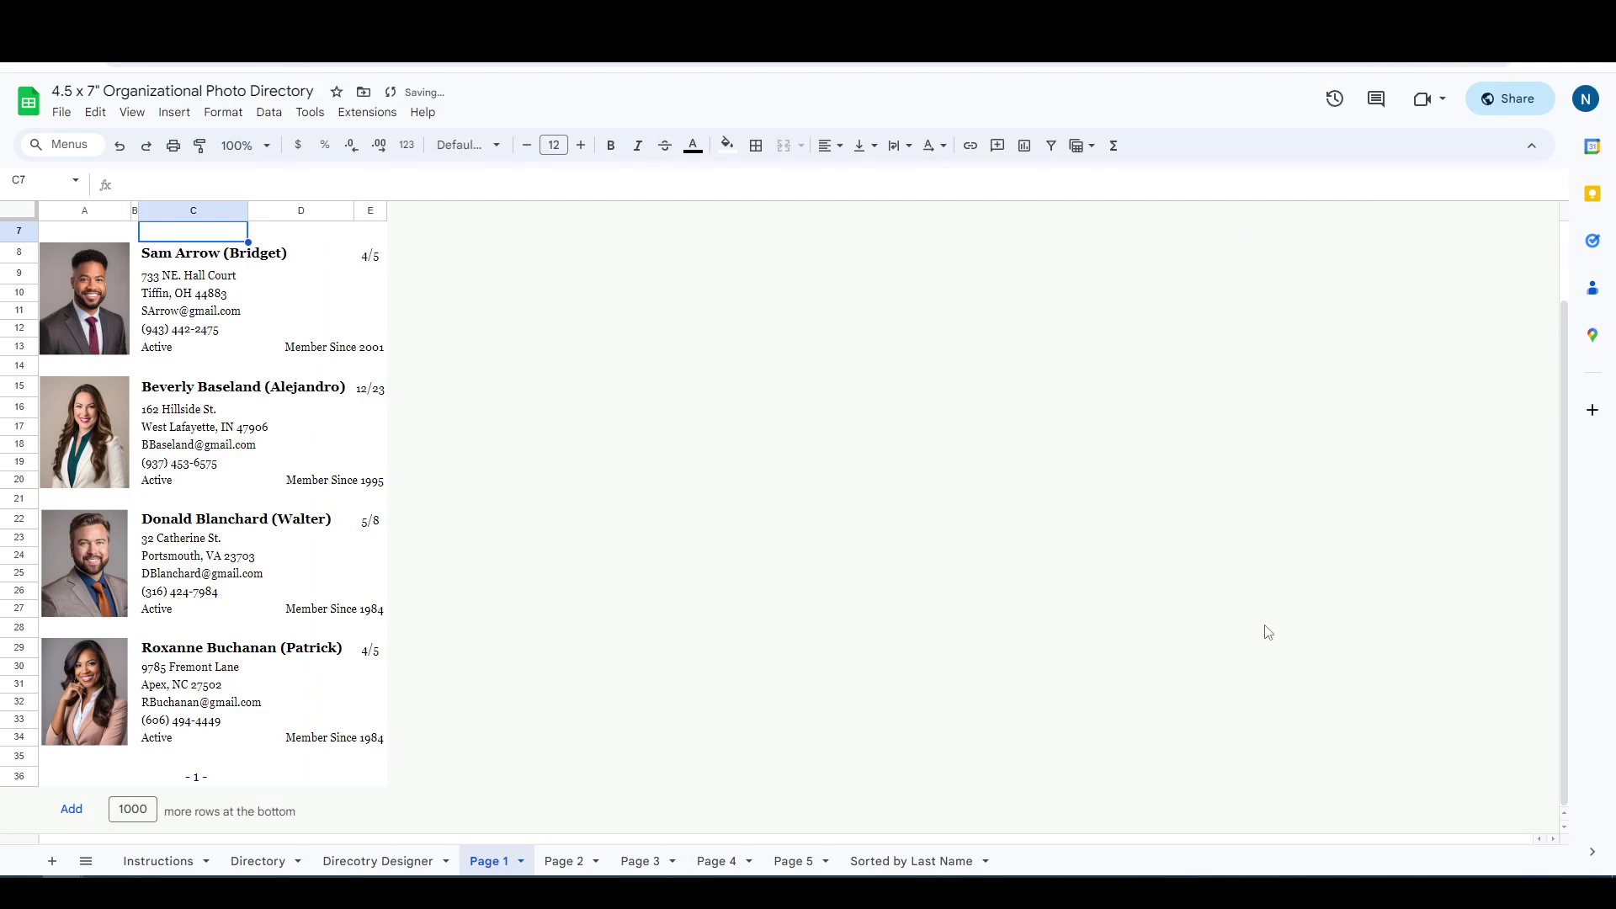
left_click(368, 256)
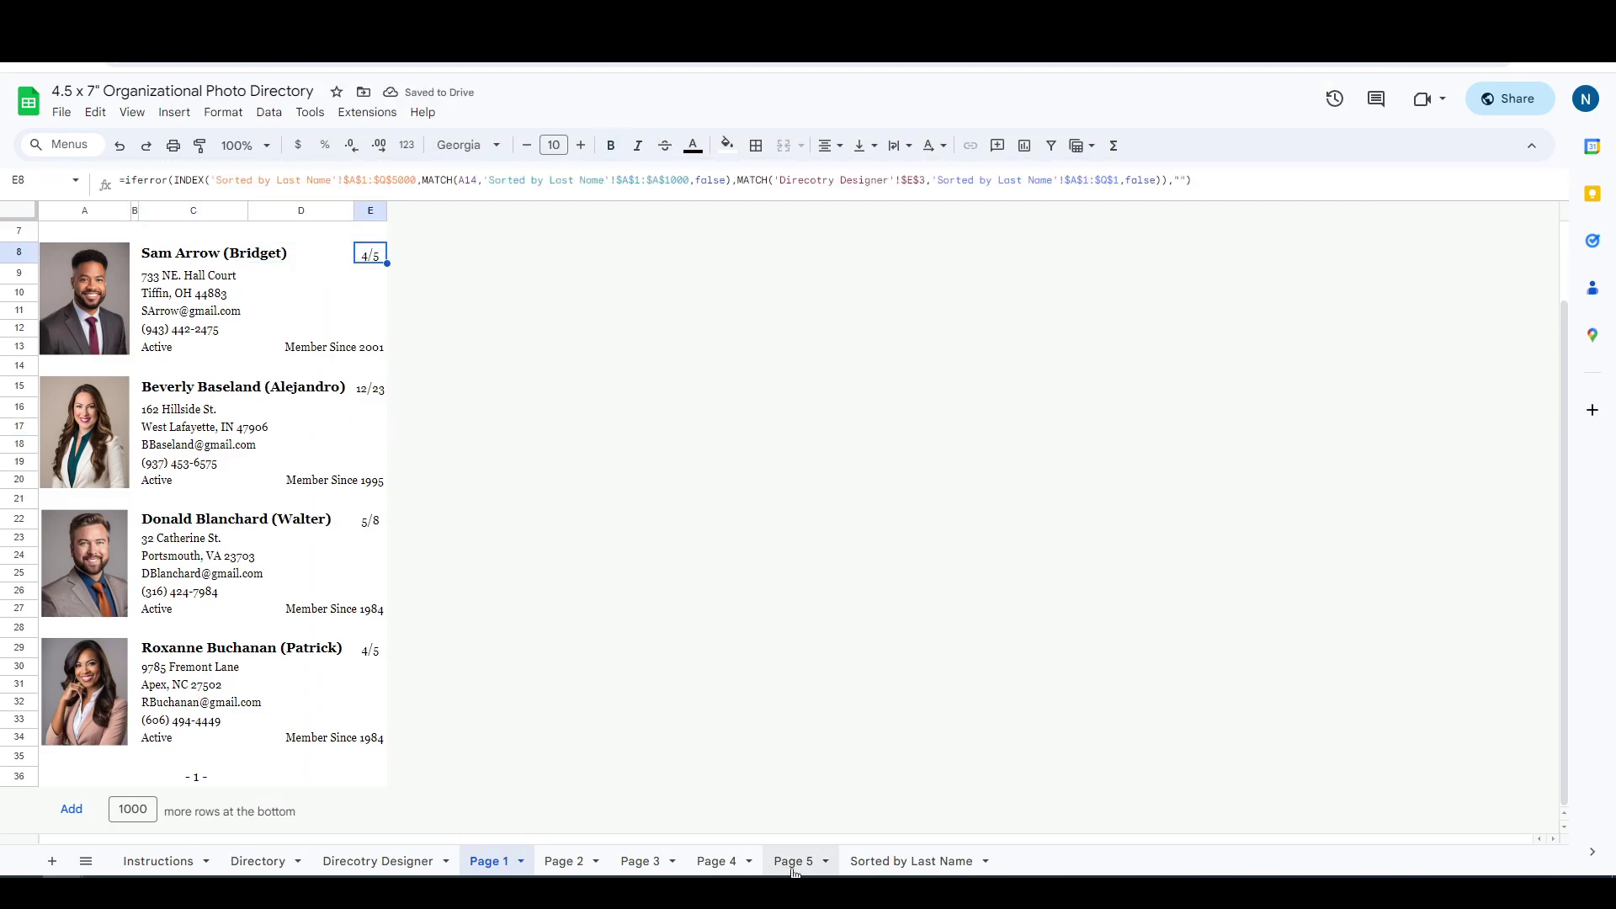
left_click(795, 863)
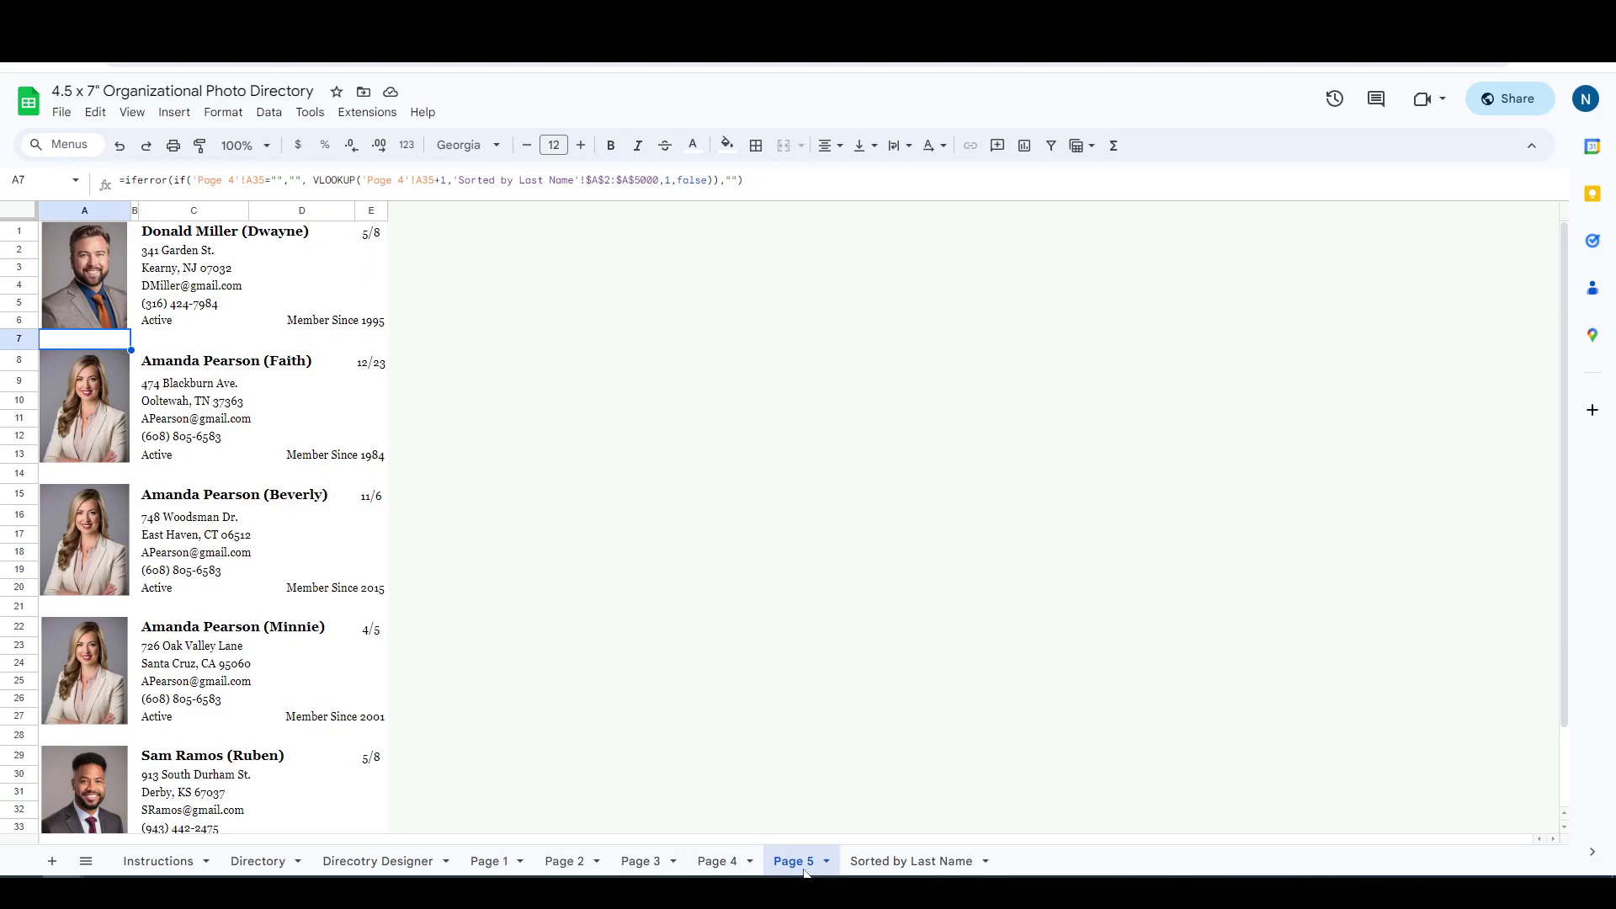
Duplicate the Page 5 sheet and rename the copy to Page 6.
right_click(794, 867)
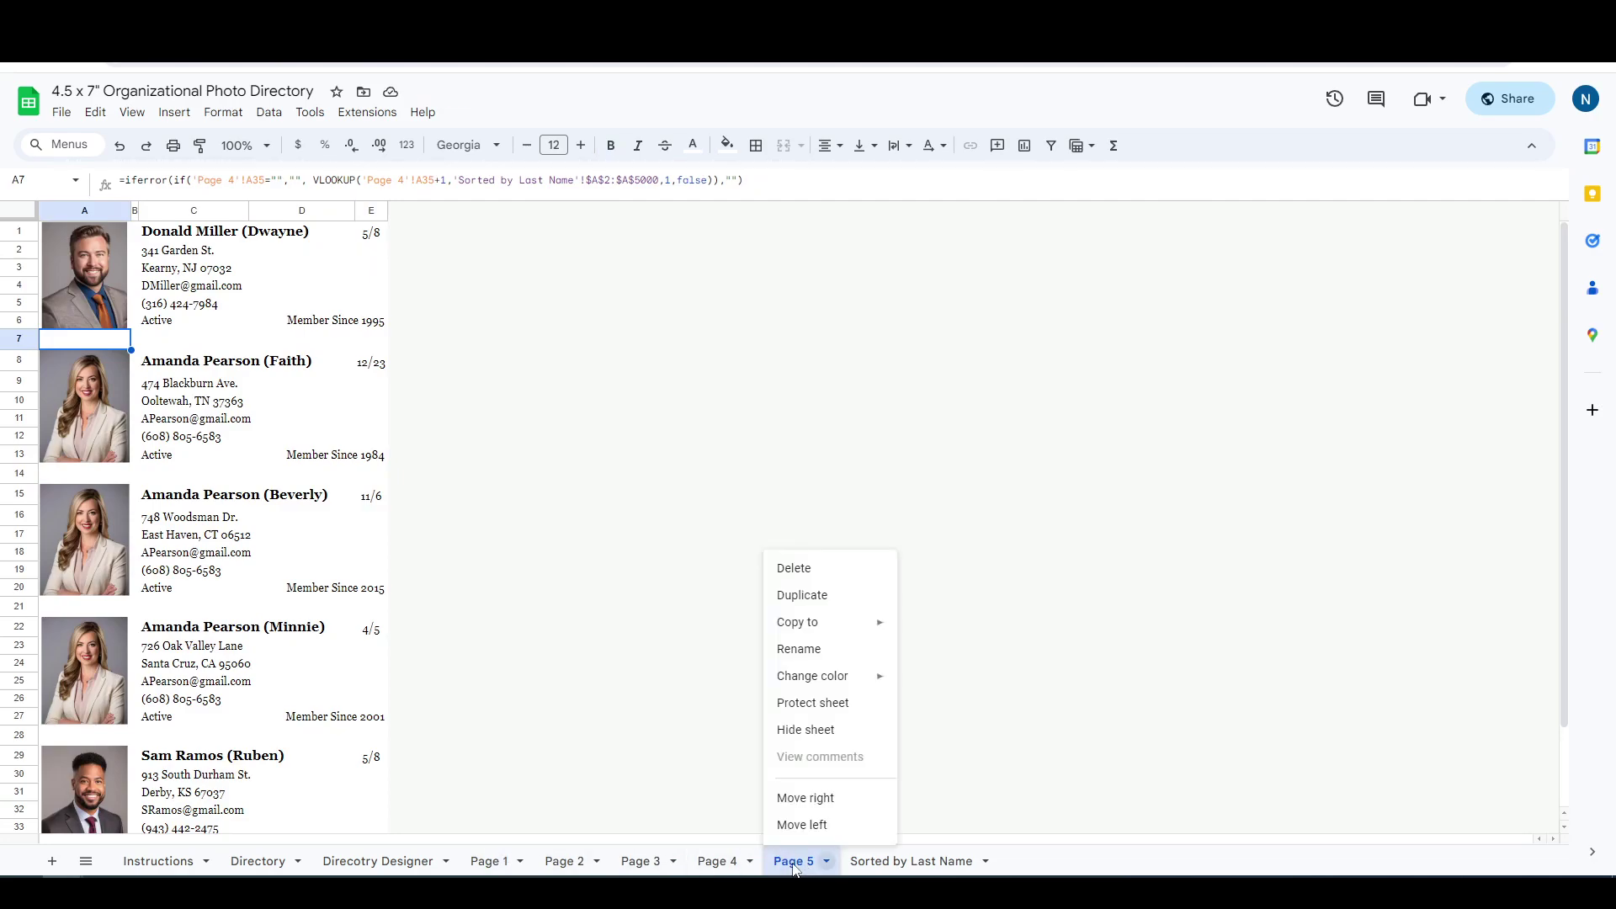
left_click(801, 596)
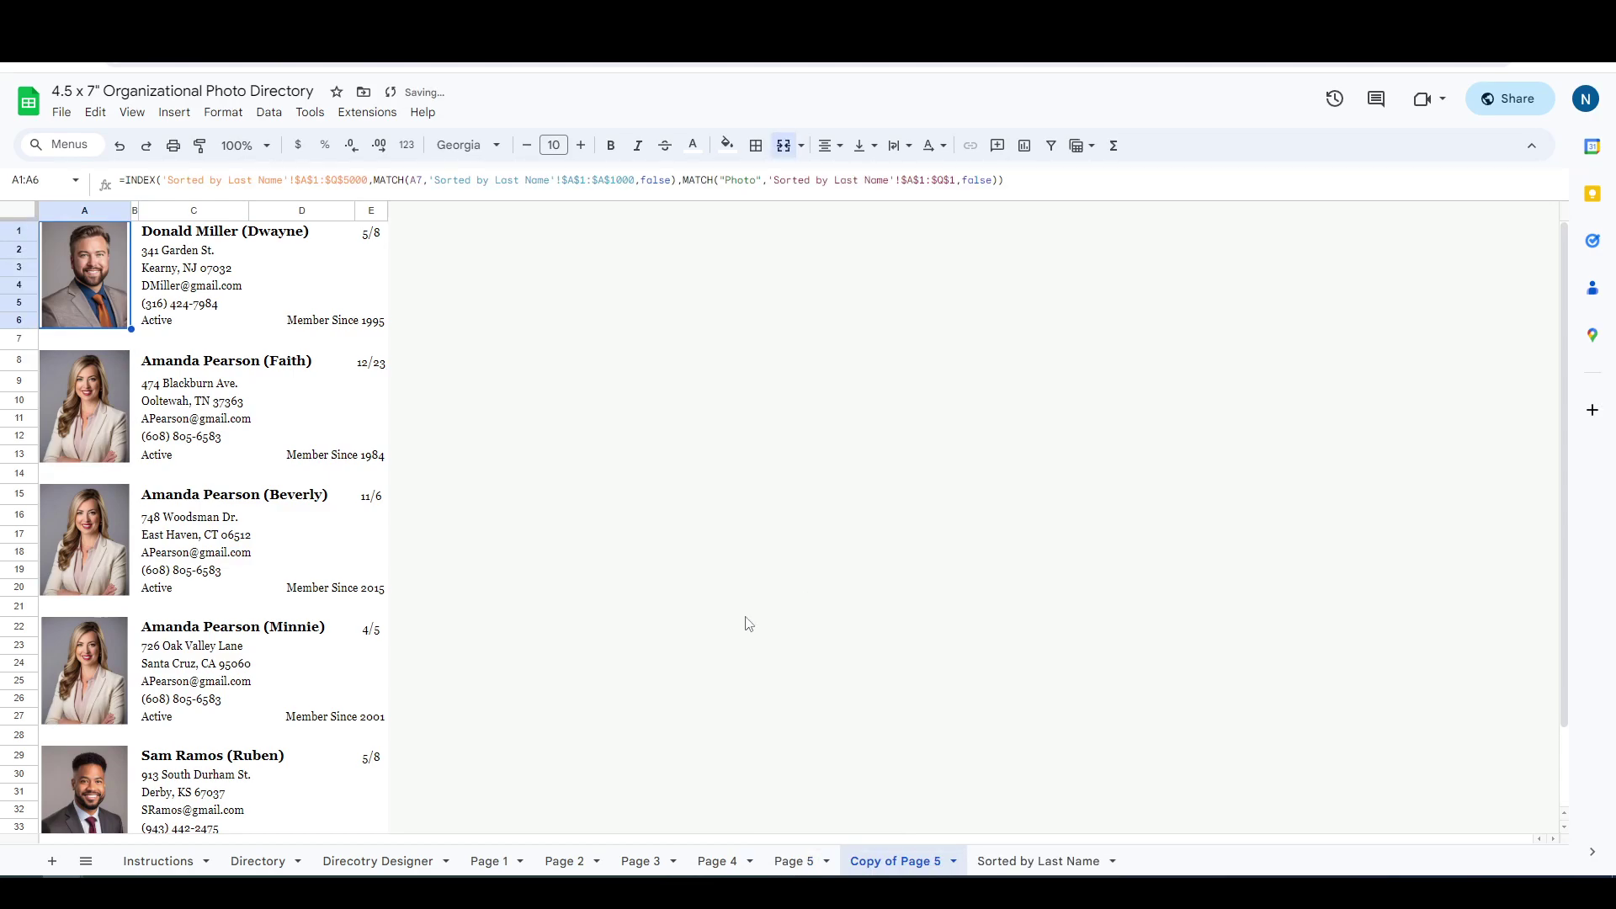
double_click(883, 872)
left_click_drag(901, 863, 865, 864)
key("BackSpace")
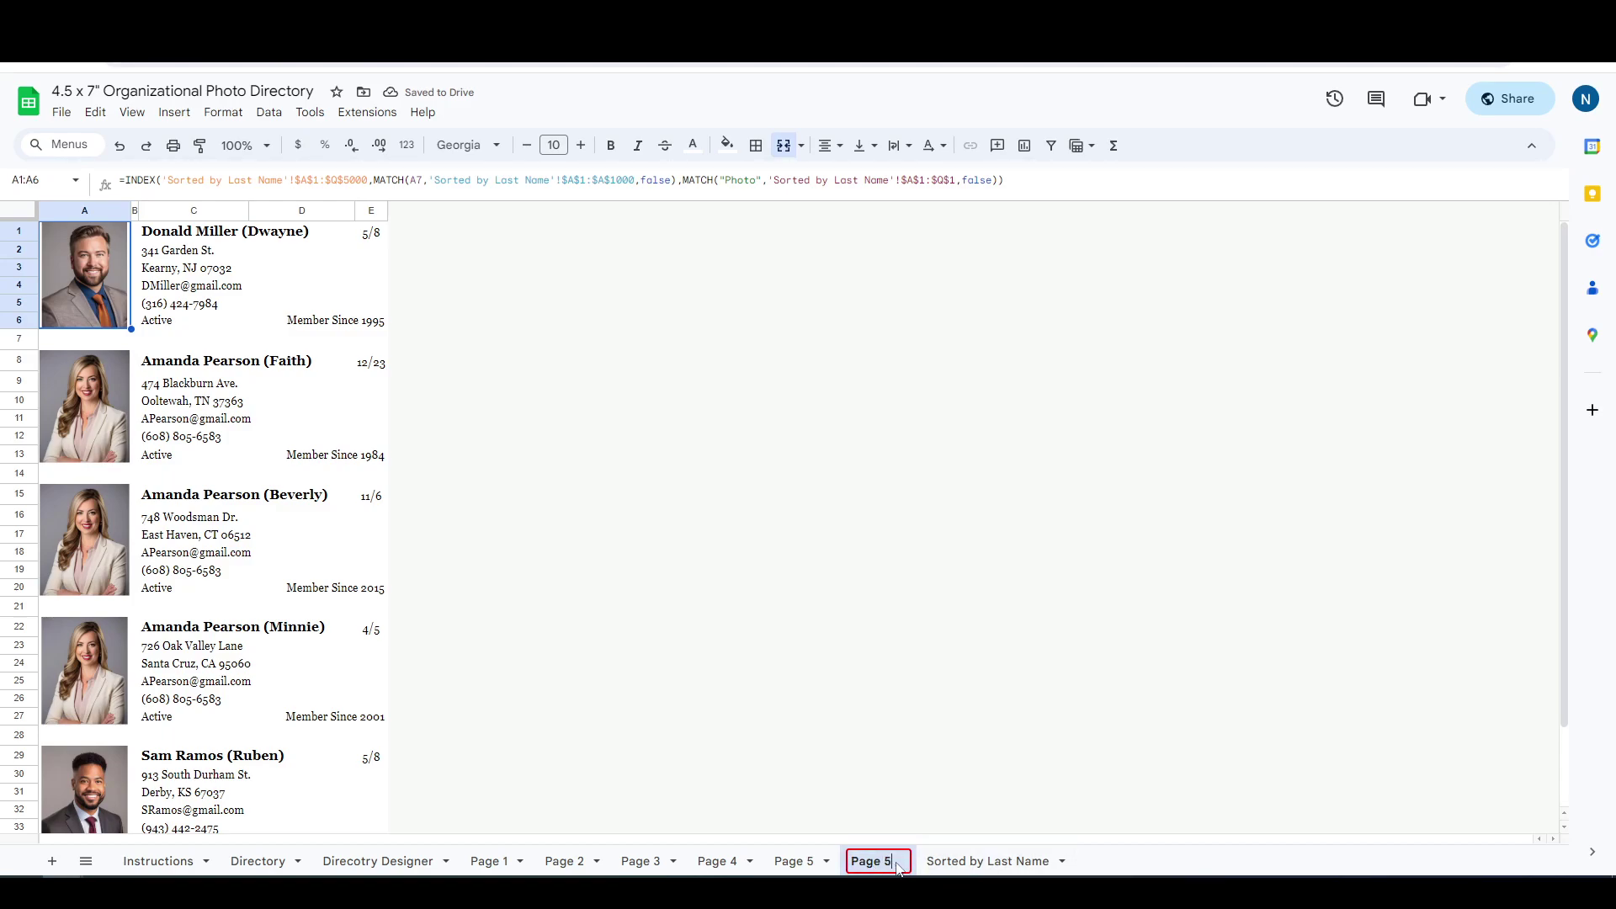
key("BackSpace")
type("6")
key("Return")
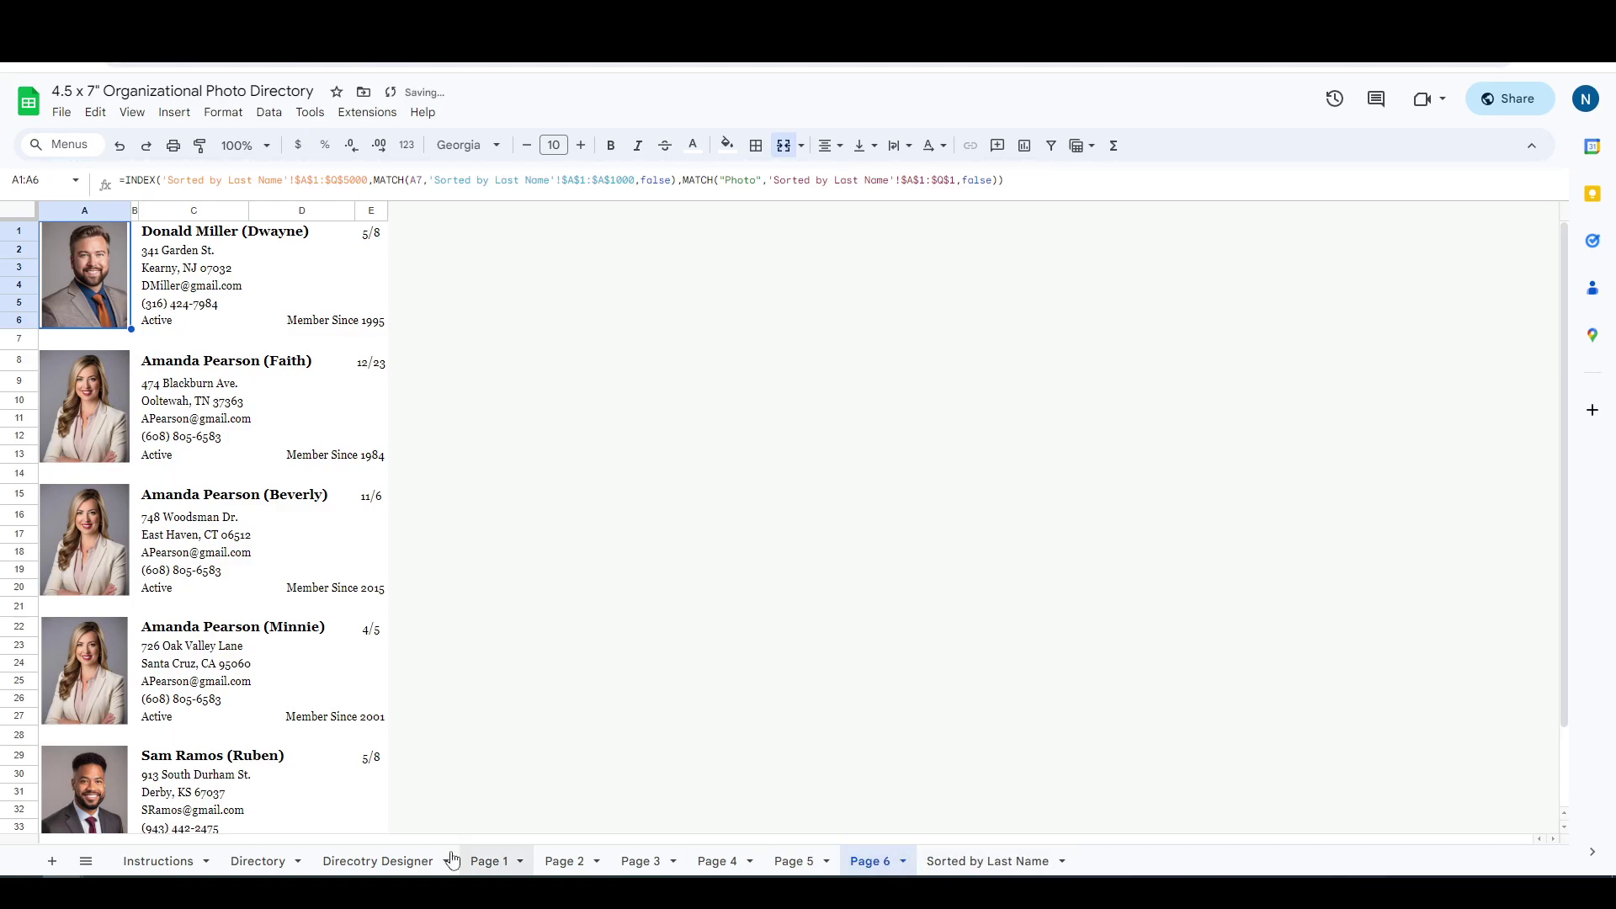
Change both 'Page 4' references in Page 6's A7 formula to 'Page 5'.
left_click(84, 346)
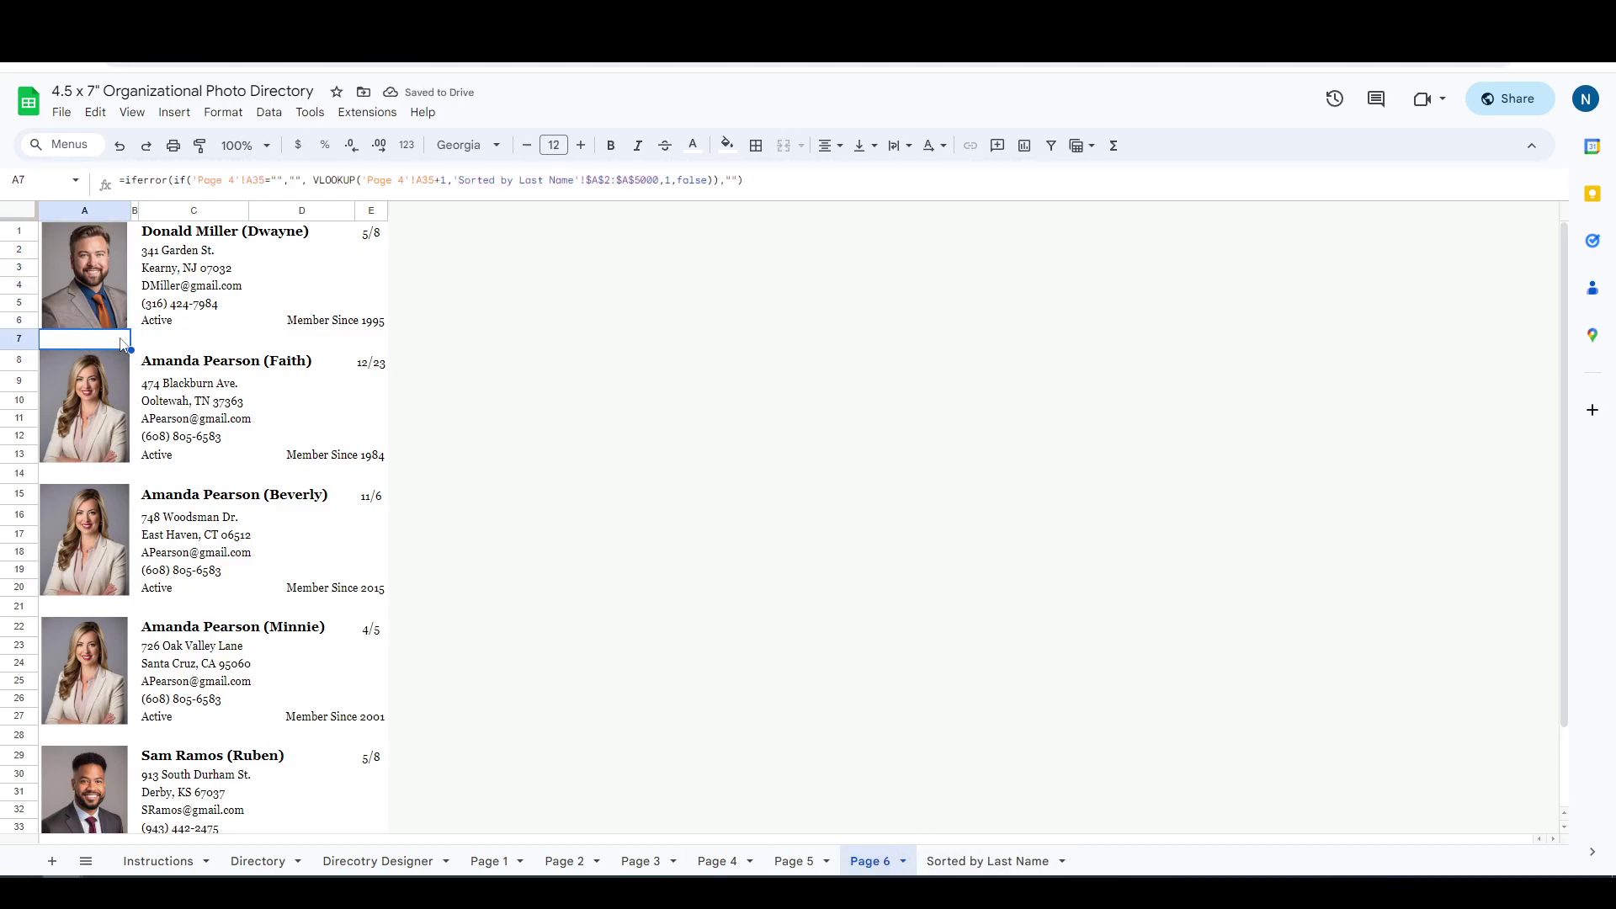
left_click(235, 182)
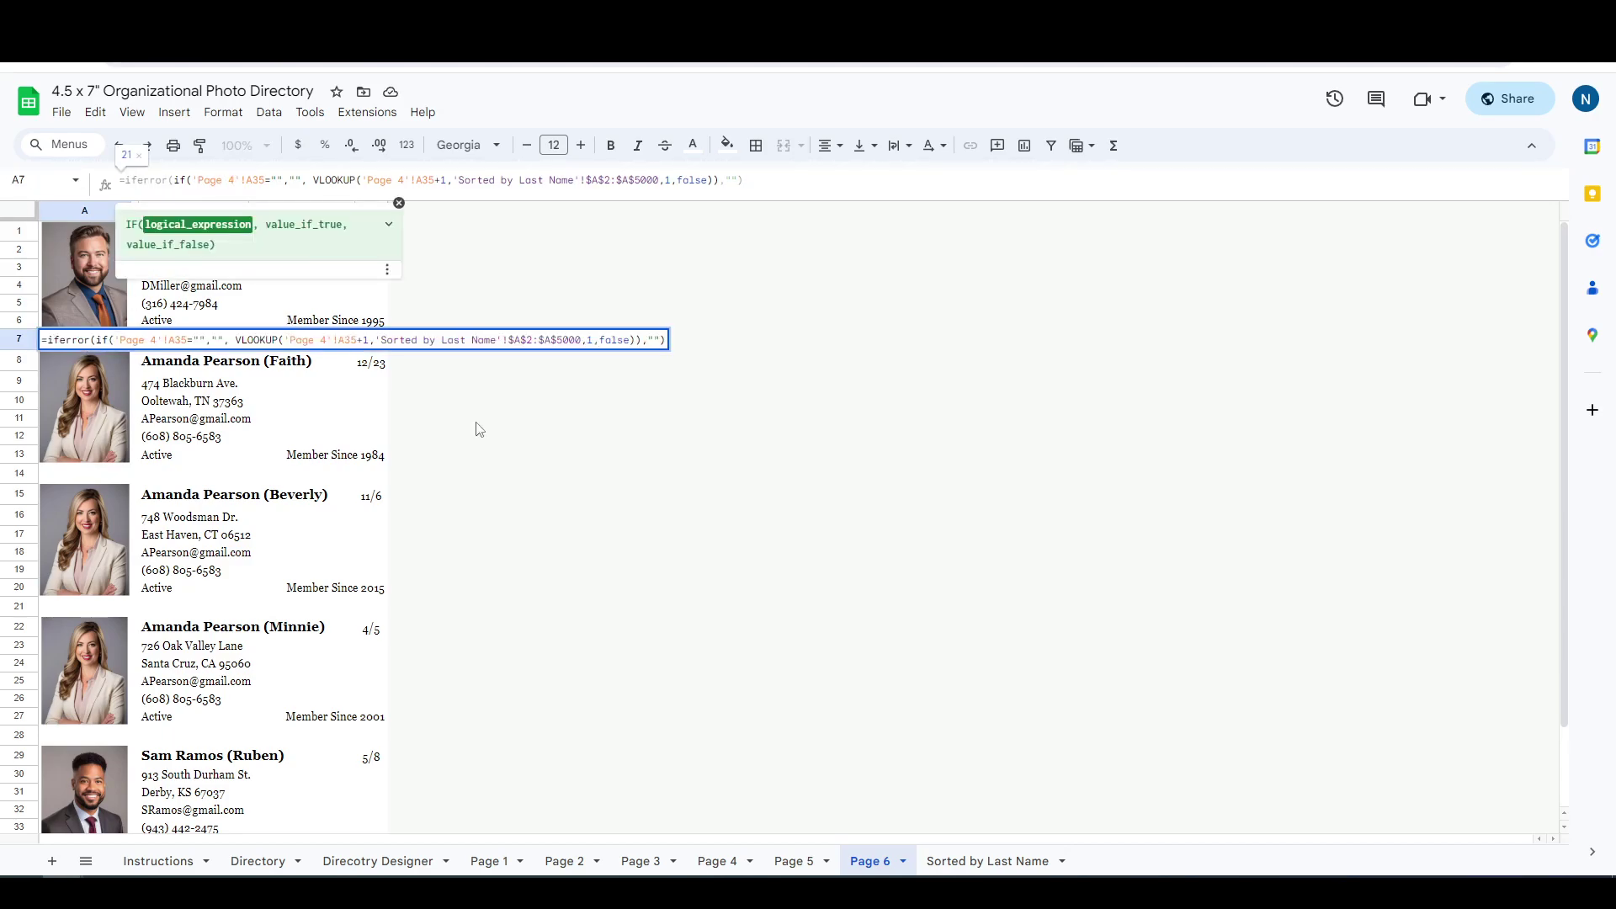
key("BackSpace")
type("5")
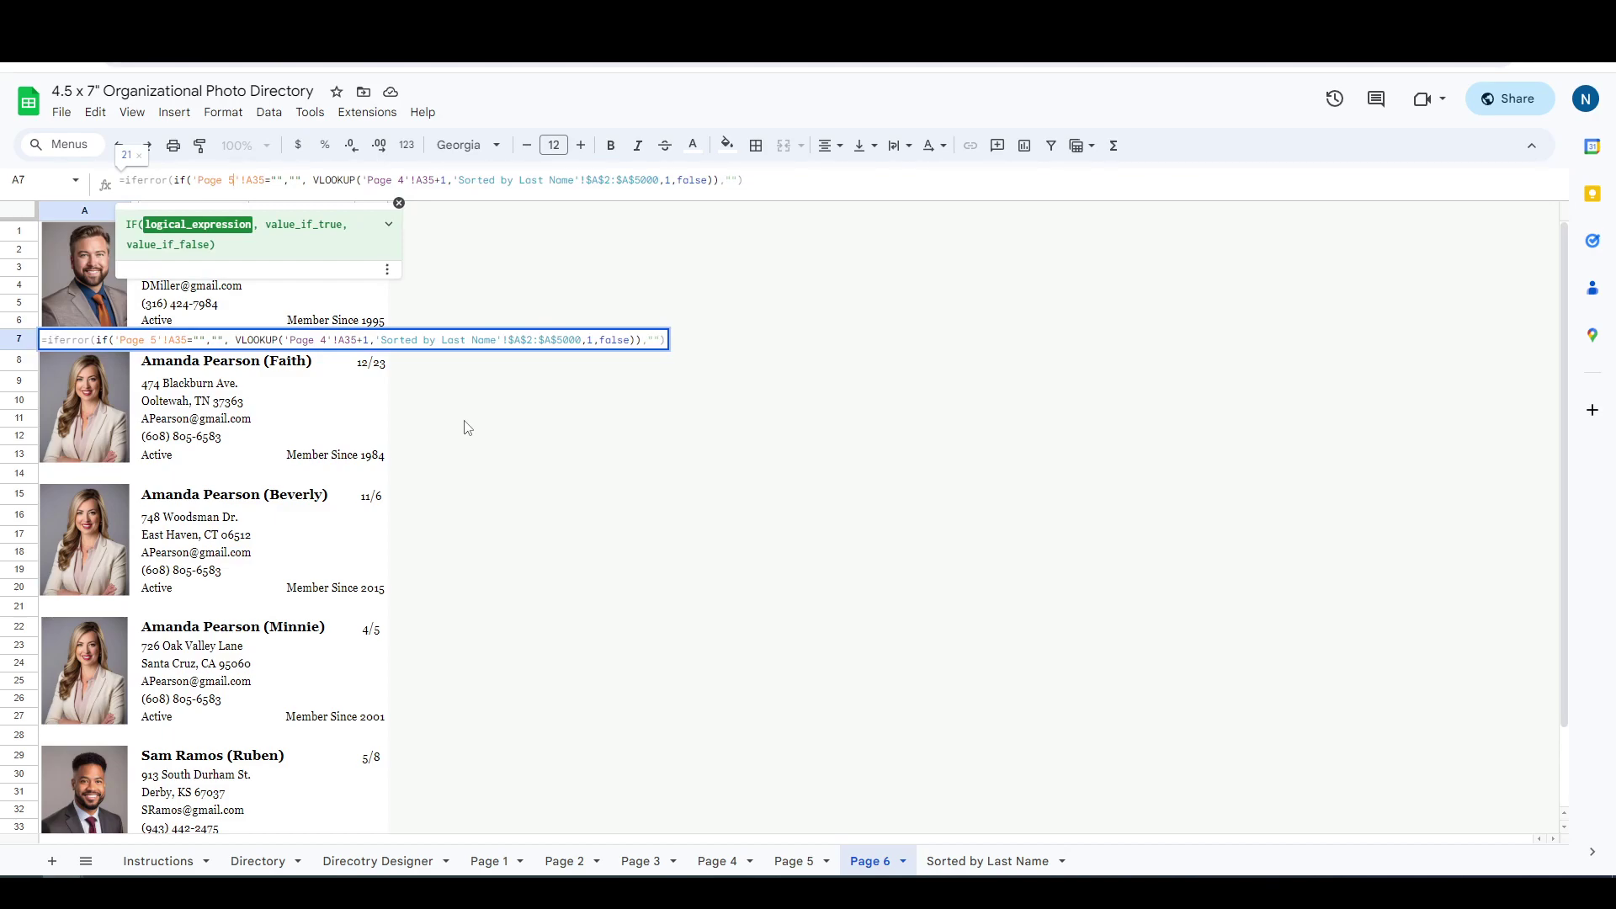
left_click(402, 179)
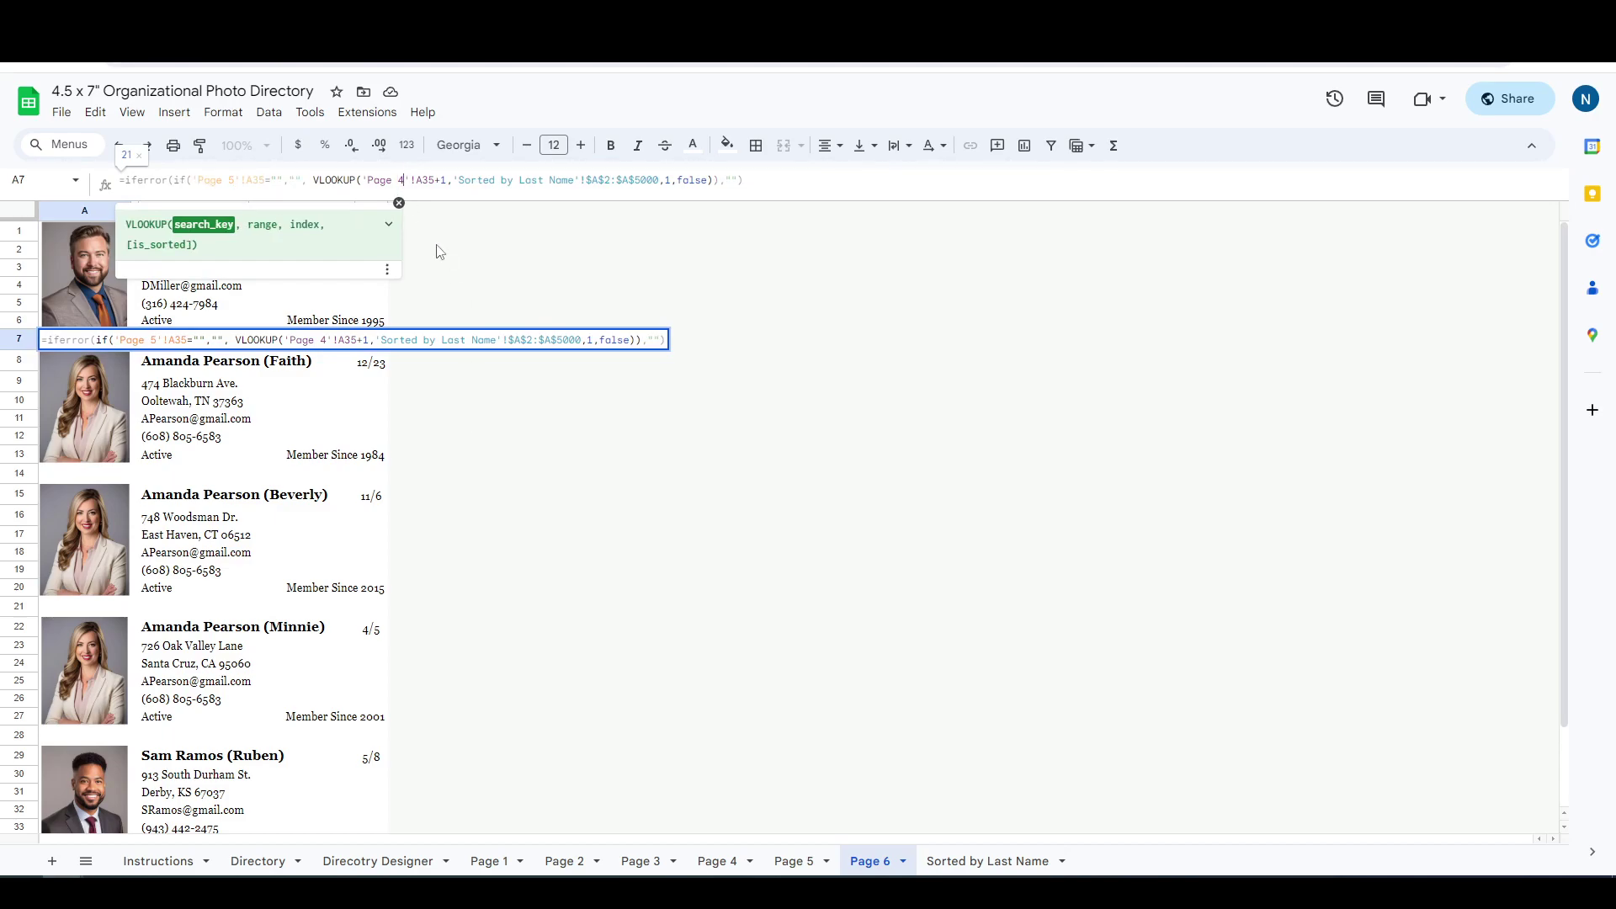
key("BackSpace")
type("5")
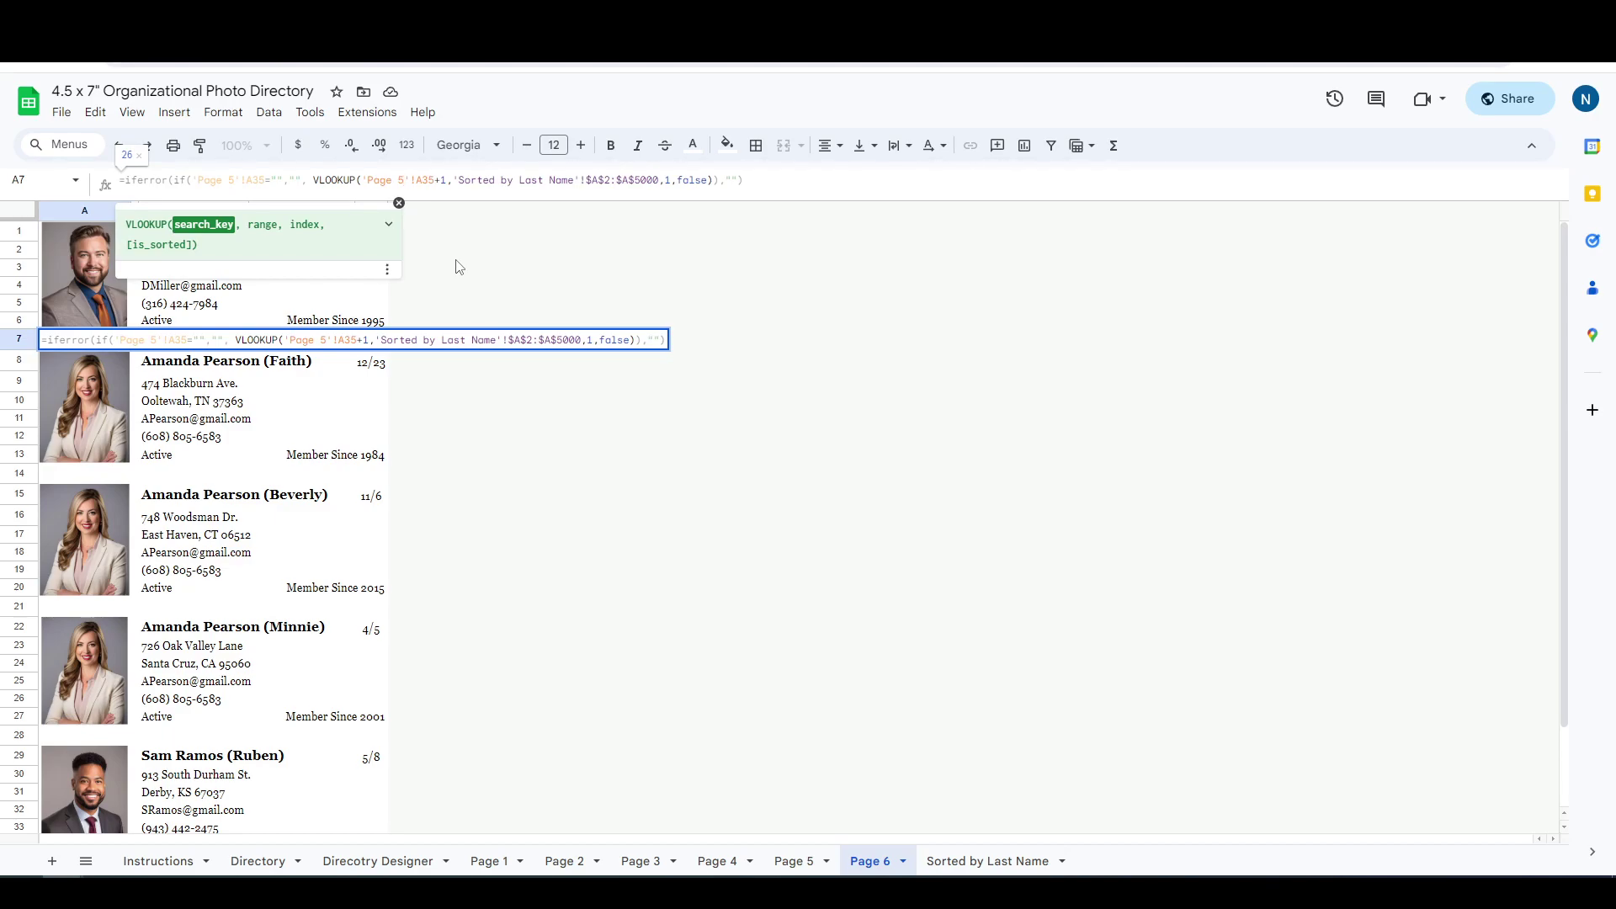
key("Return")
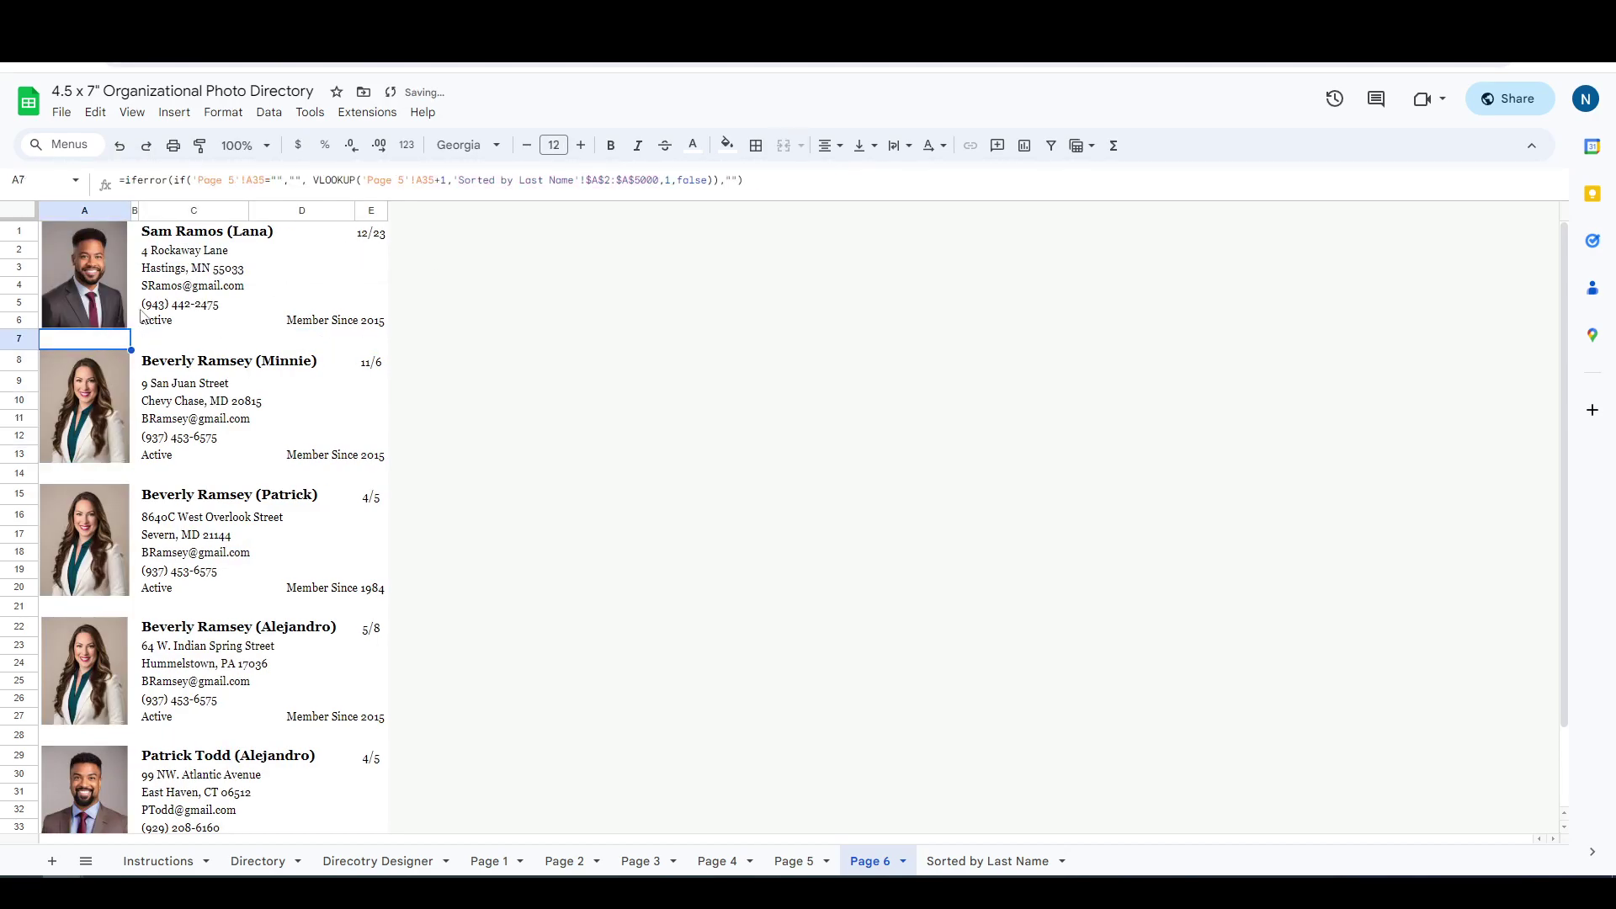
left_click(791, 862)
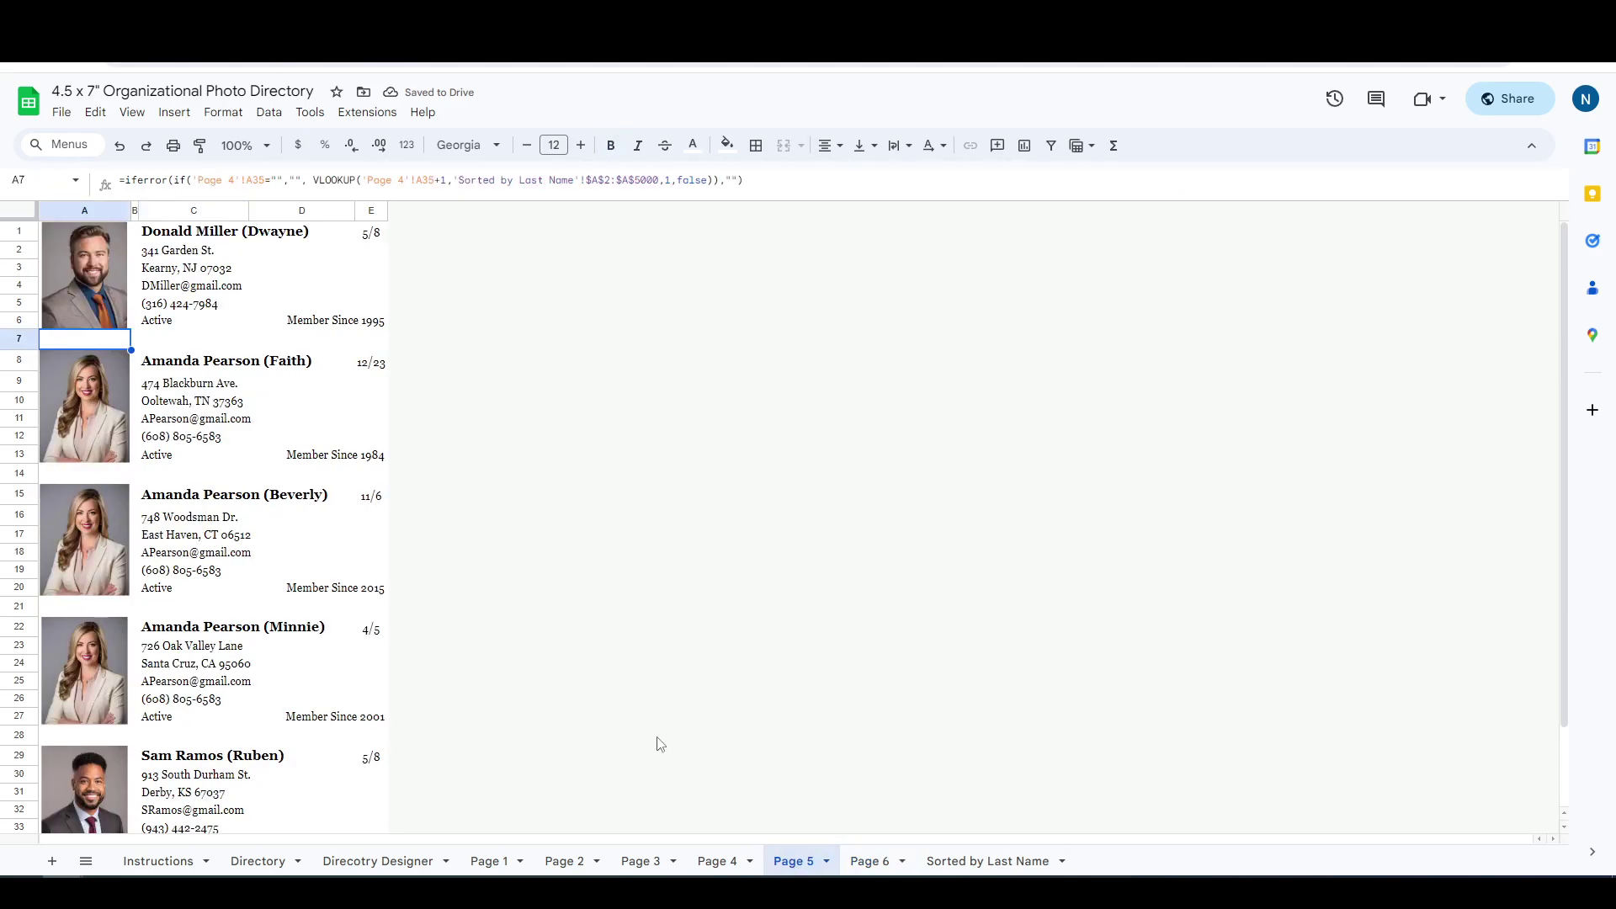
scroll(261, 551, "down", 3)
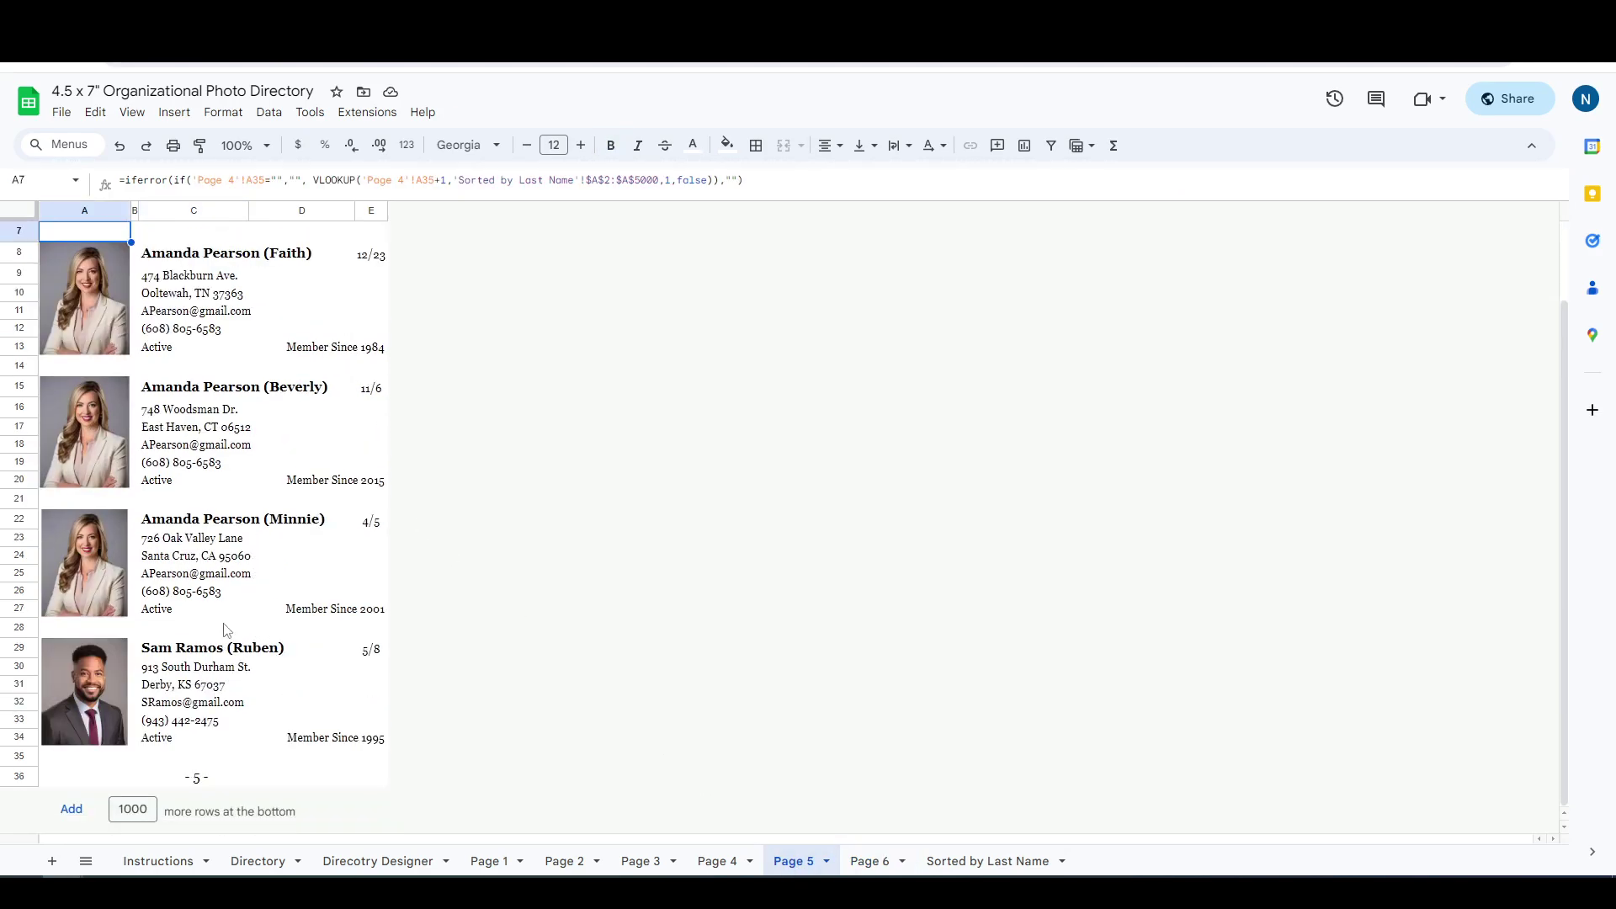
left_click(209, 650)
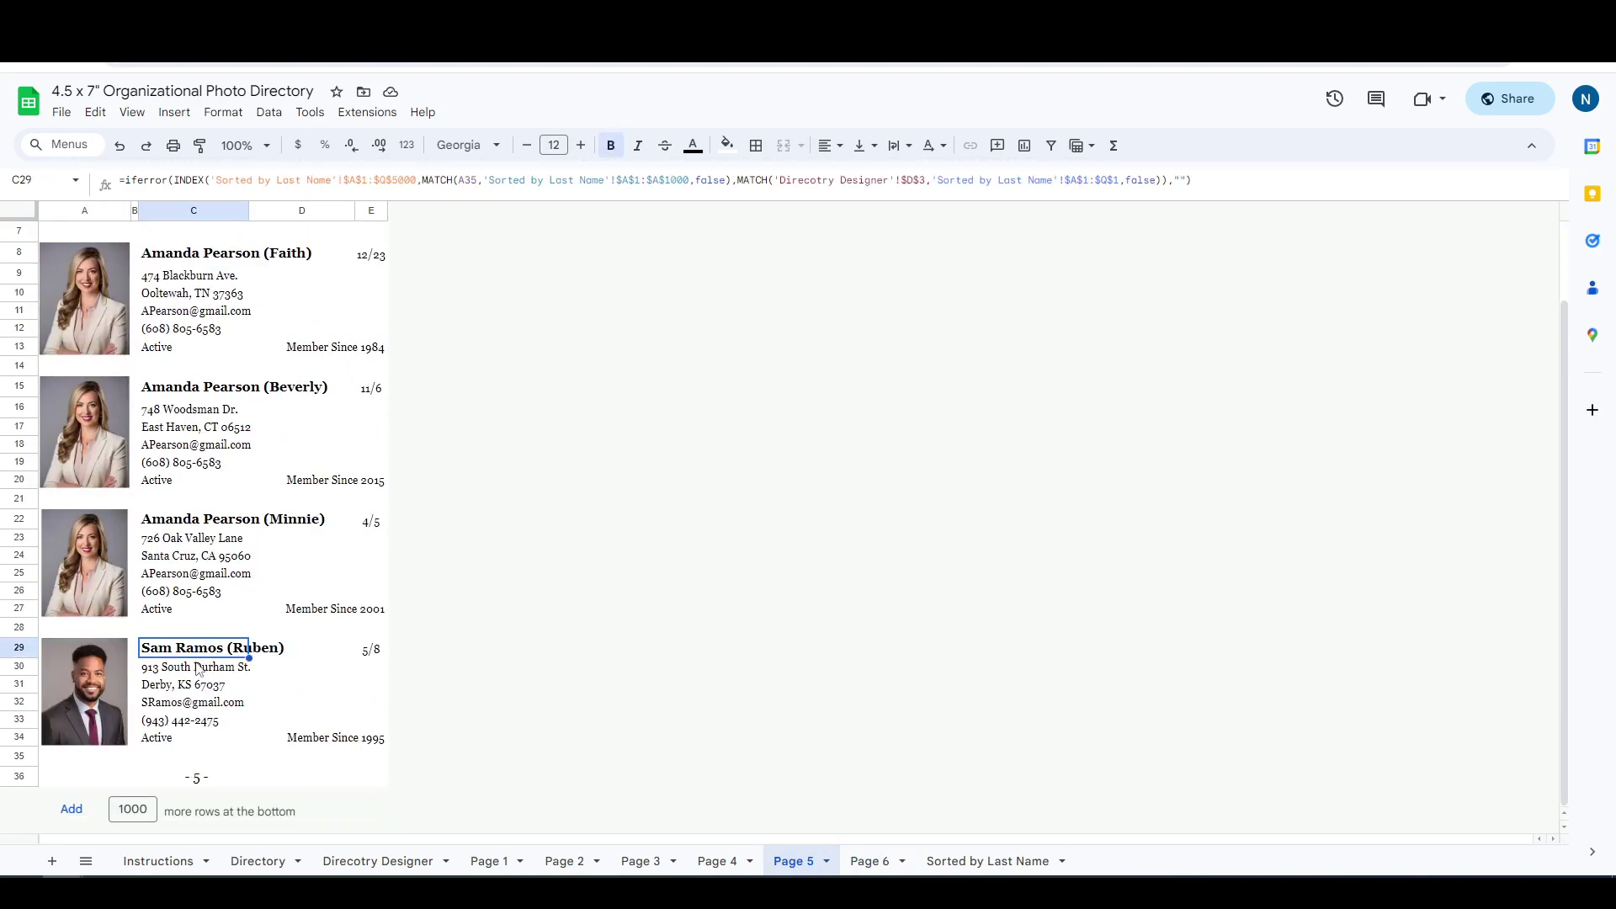
left_click(871, 863)
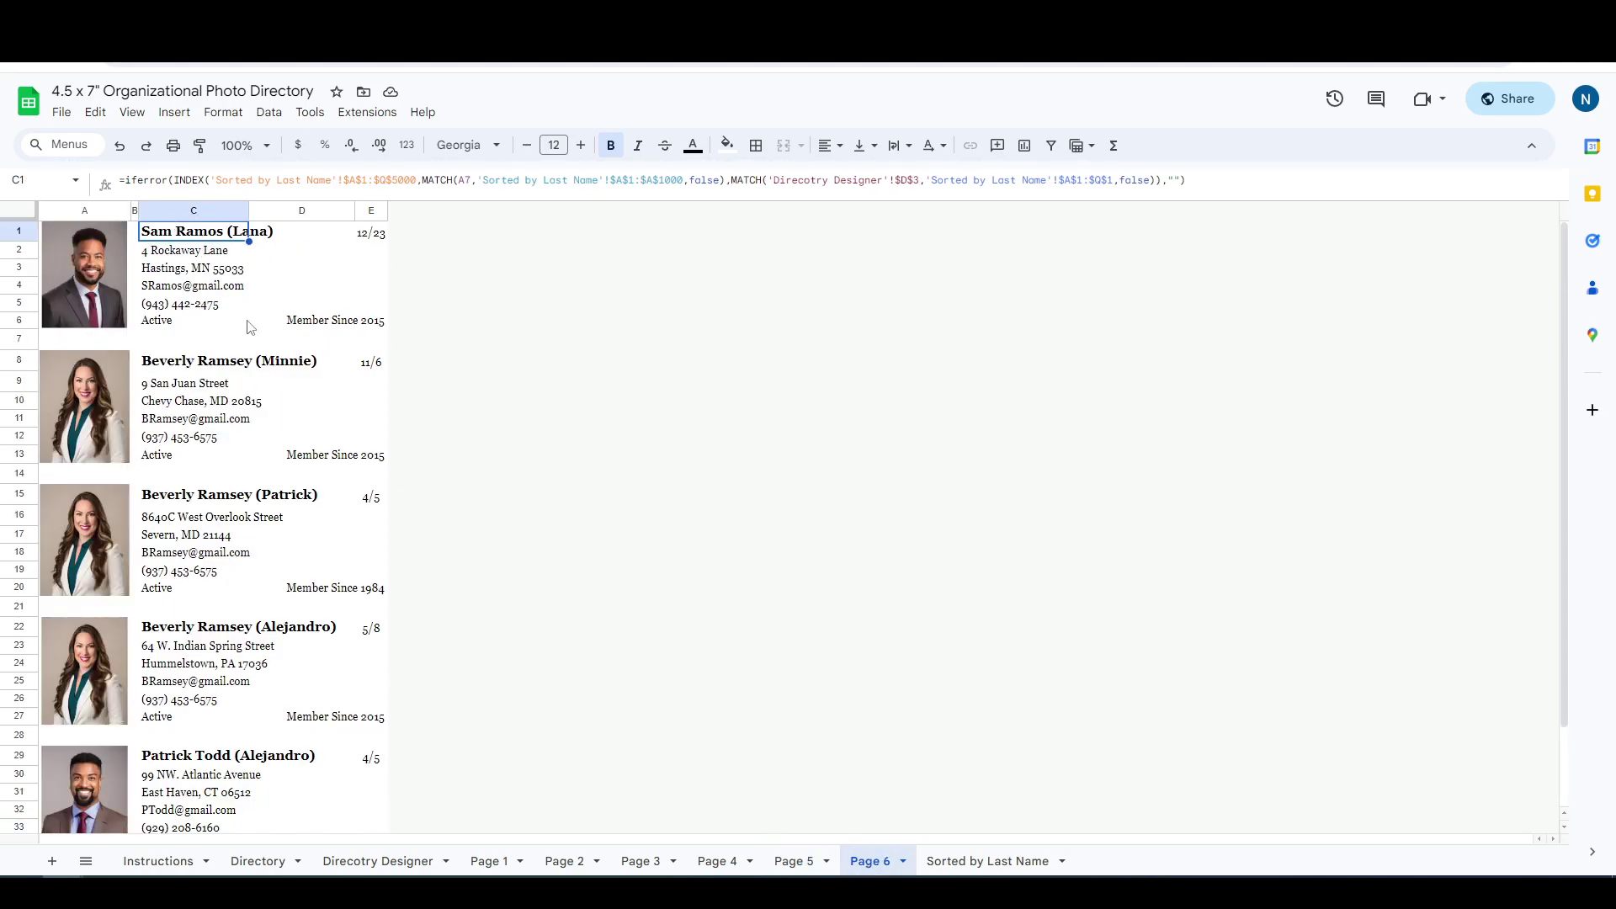
left_click(793, 861)
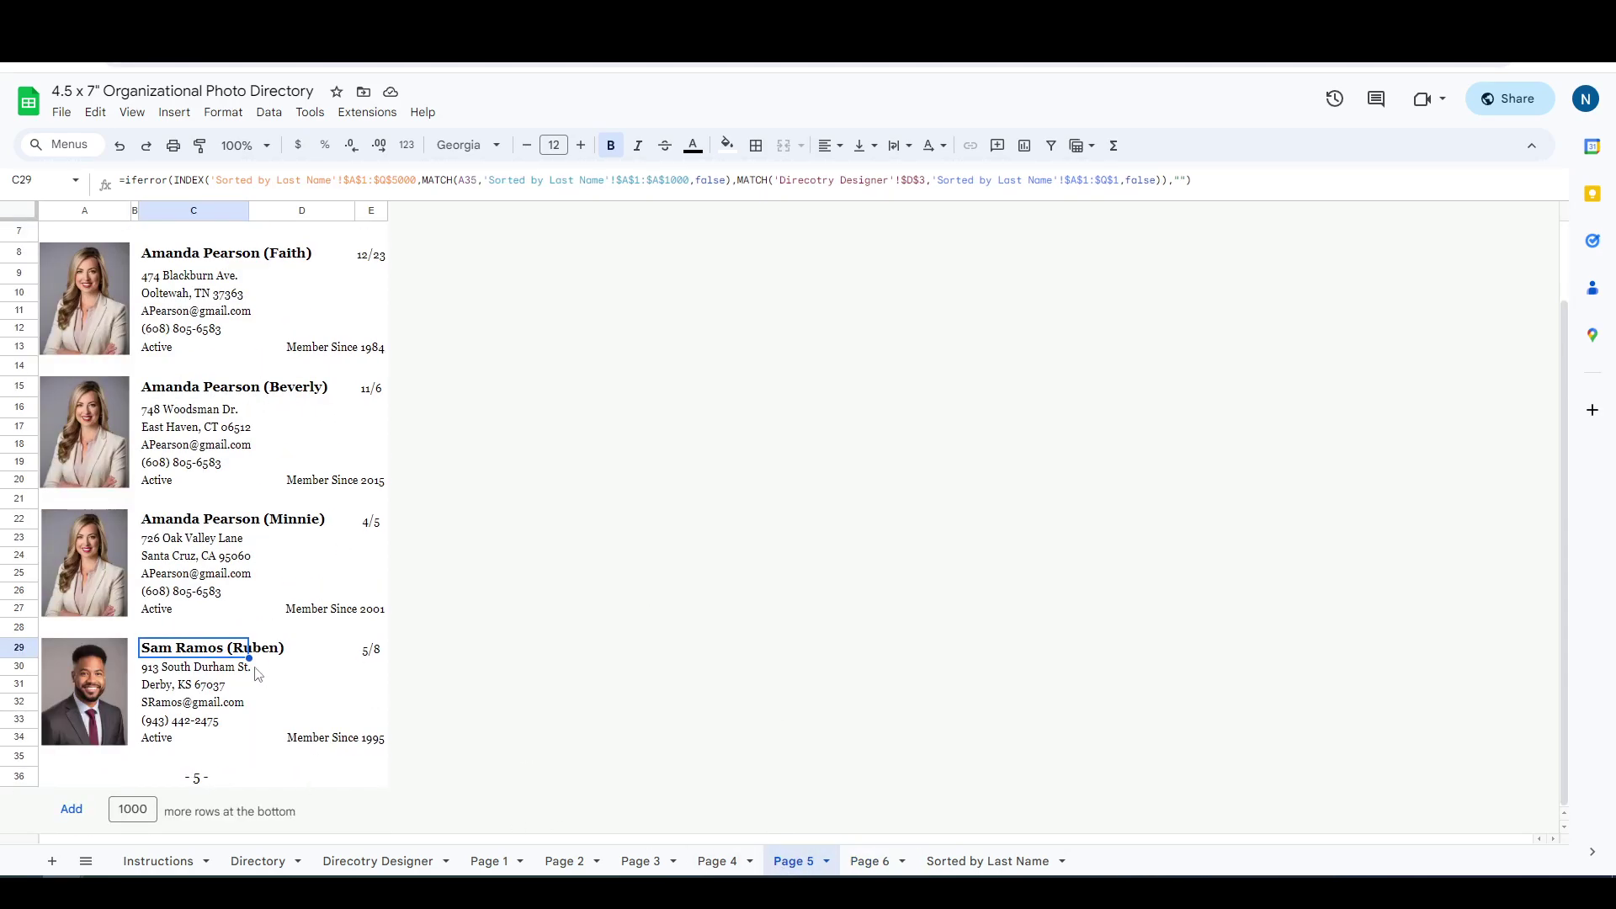
left_click(870, 862)
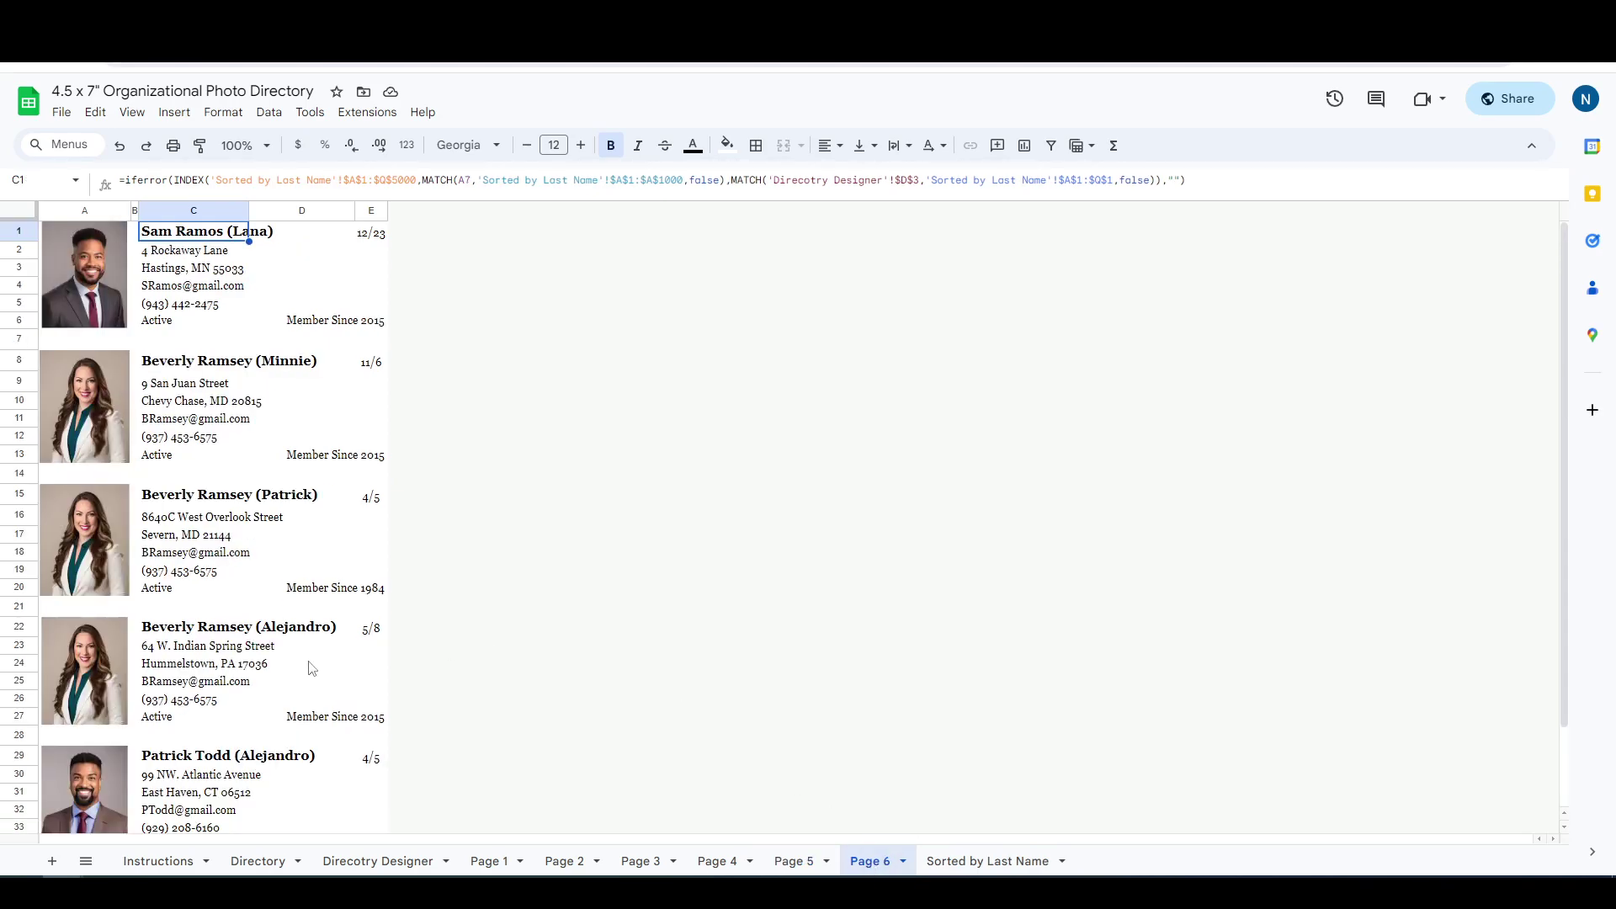
scroll(183, 633, "down", 3)
scroll(233, 515, "up", 3)
scroll(192, 575, "down", 3)
left_click(184, 769)
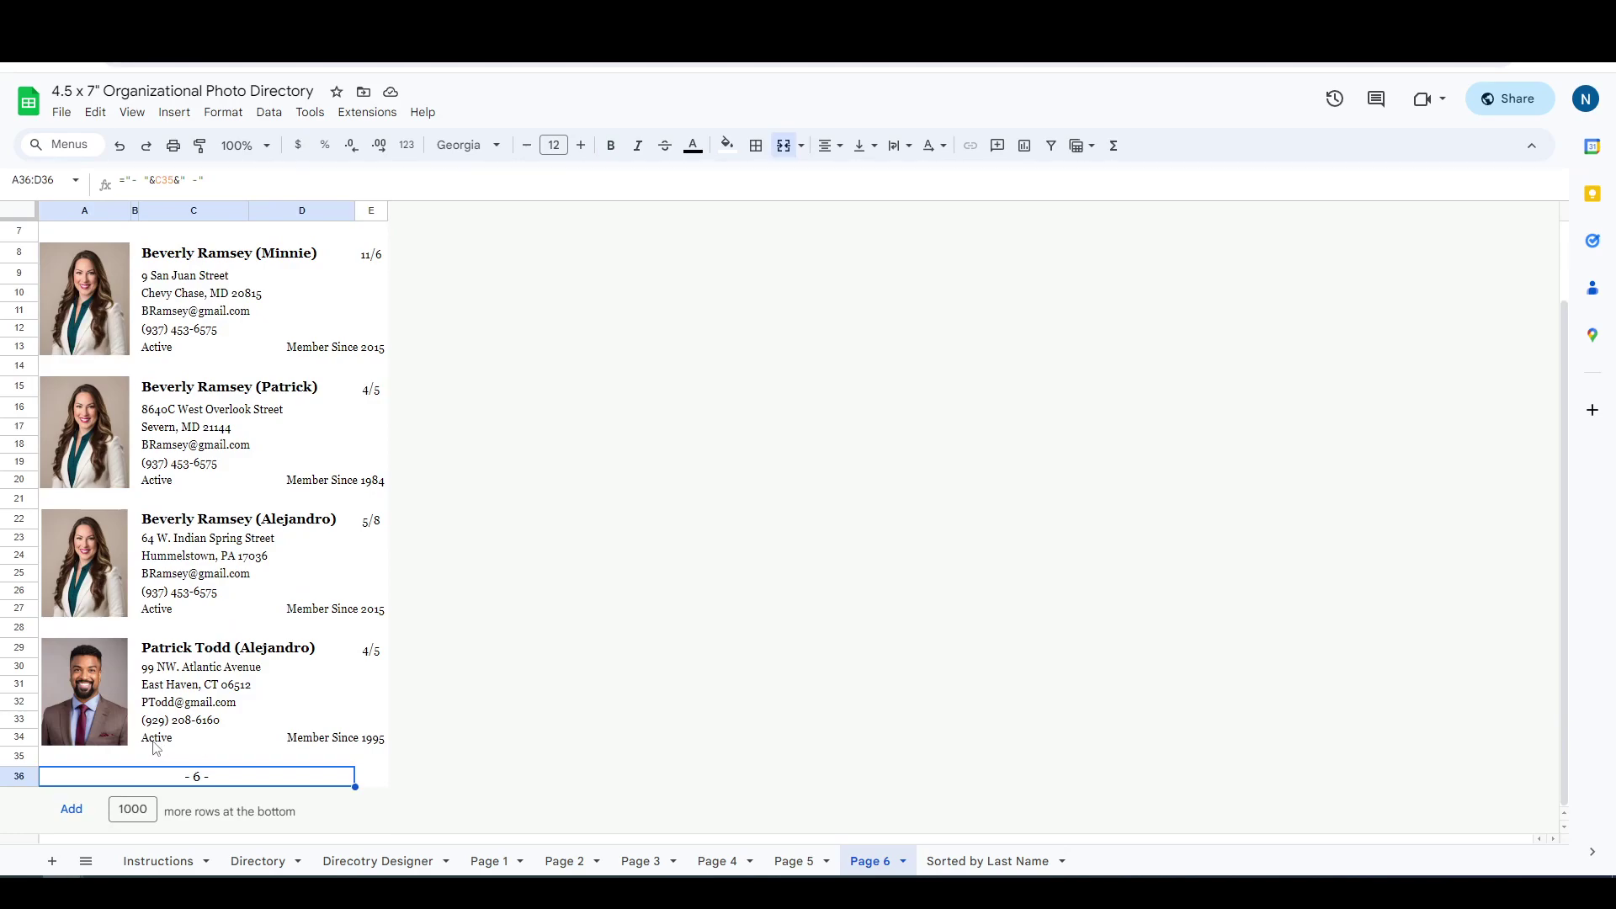
scroll(160, 744, "up", 3)
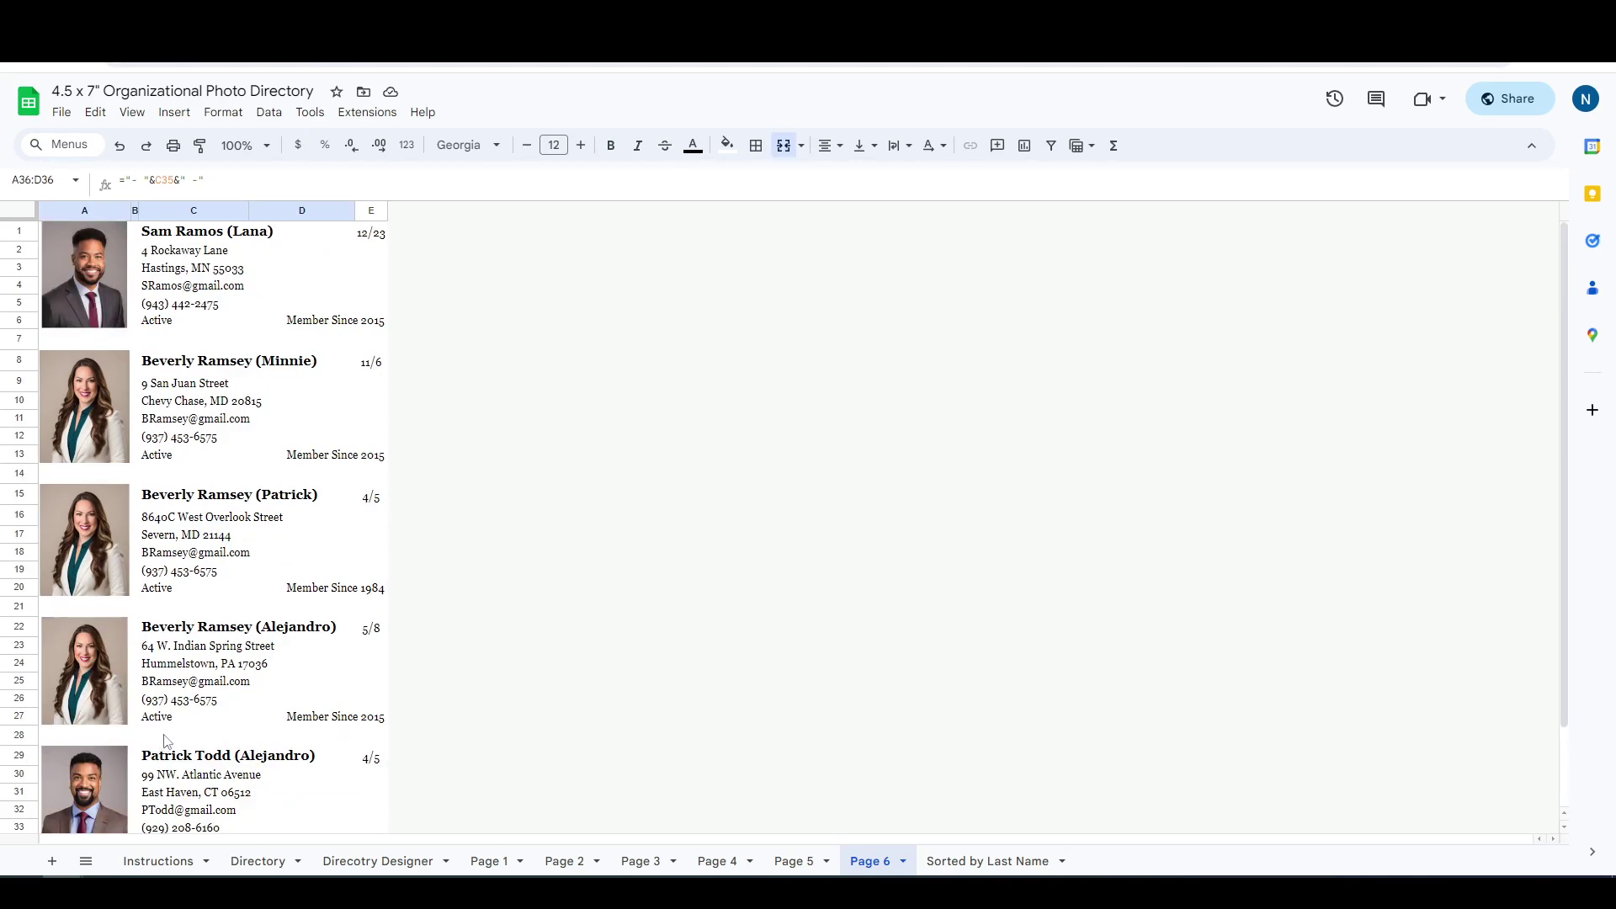
On the Instructions sheet, review printing steps 4, 5 and 7: portrait orientation, fit scaling, margins.
left_click(163, 855)
scroll(304, 726, "down", 8)
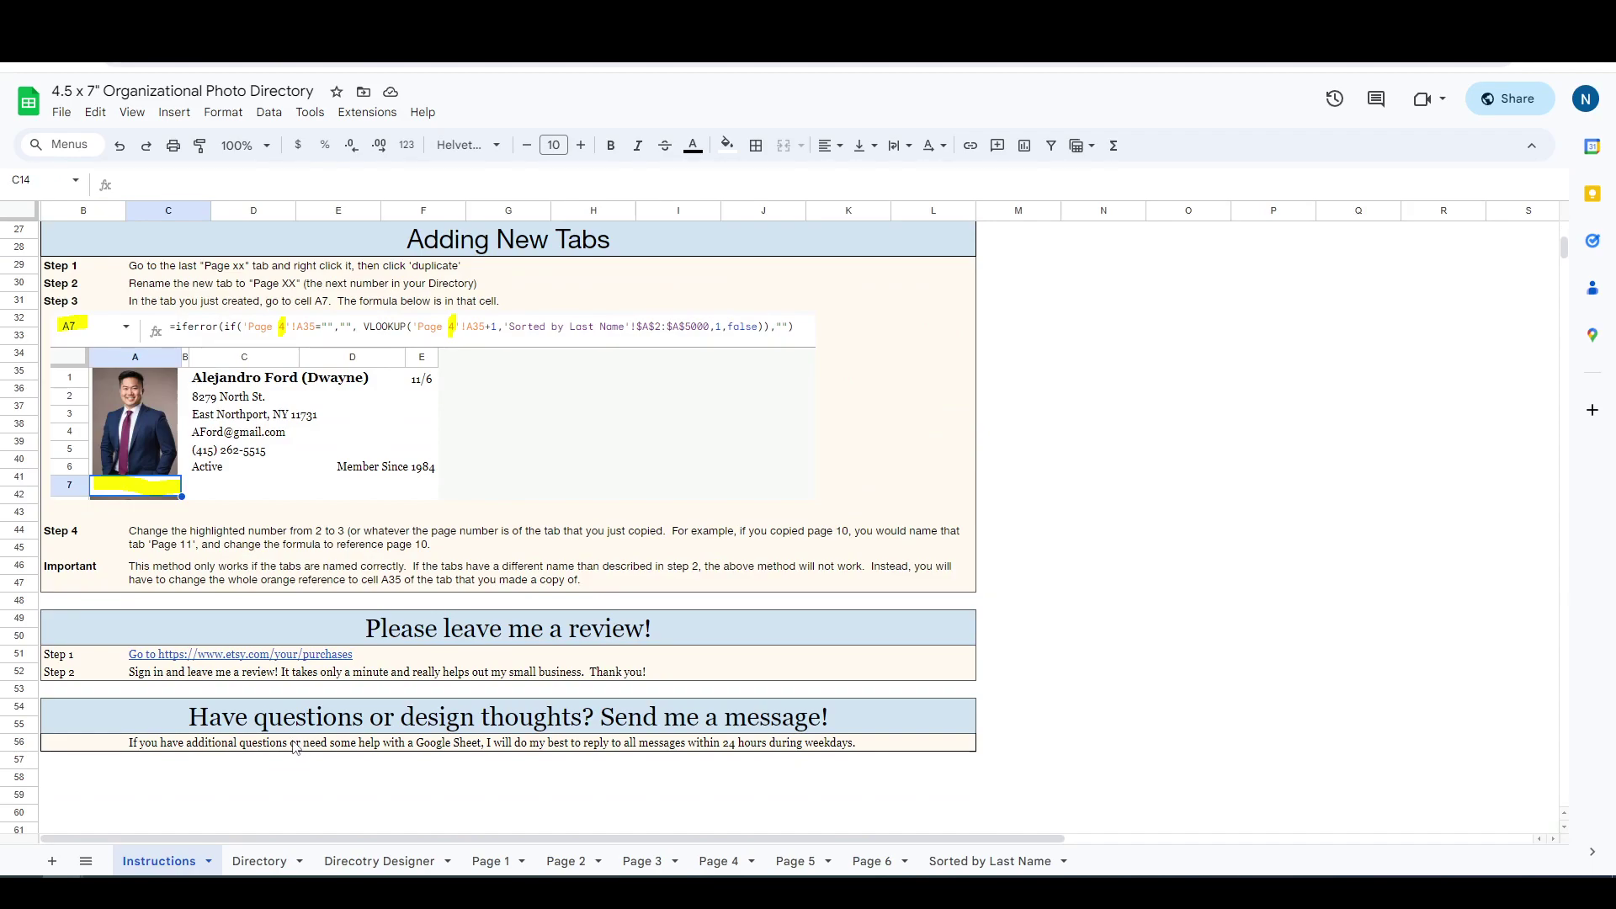
scroll(295, 746, "up", 5)
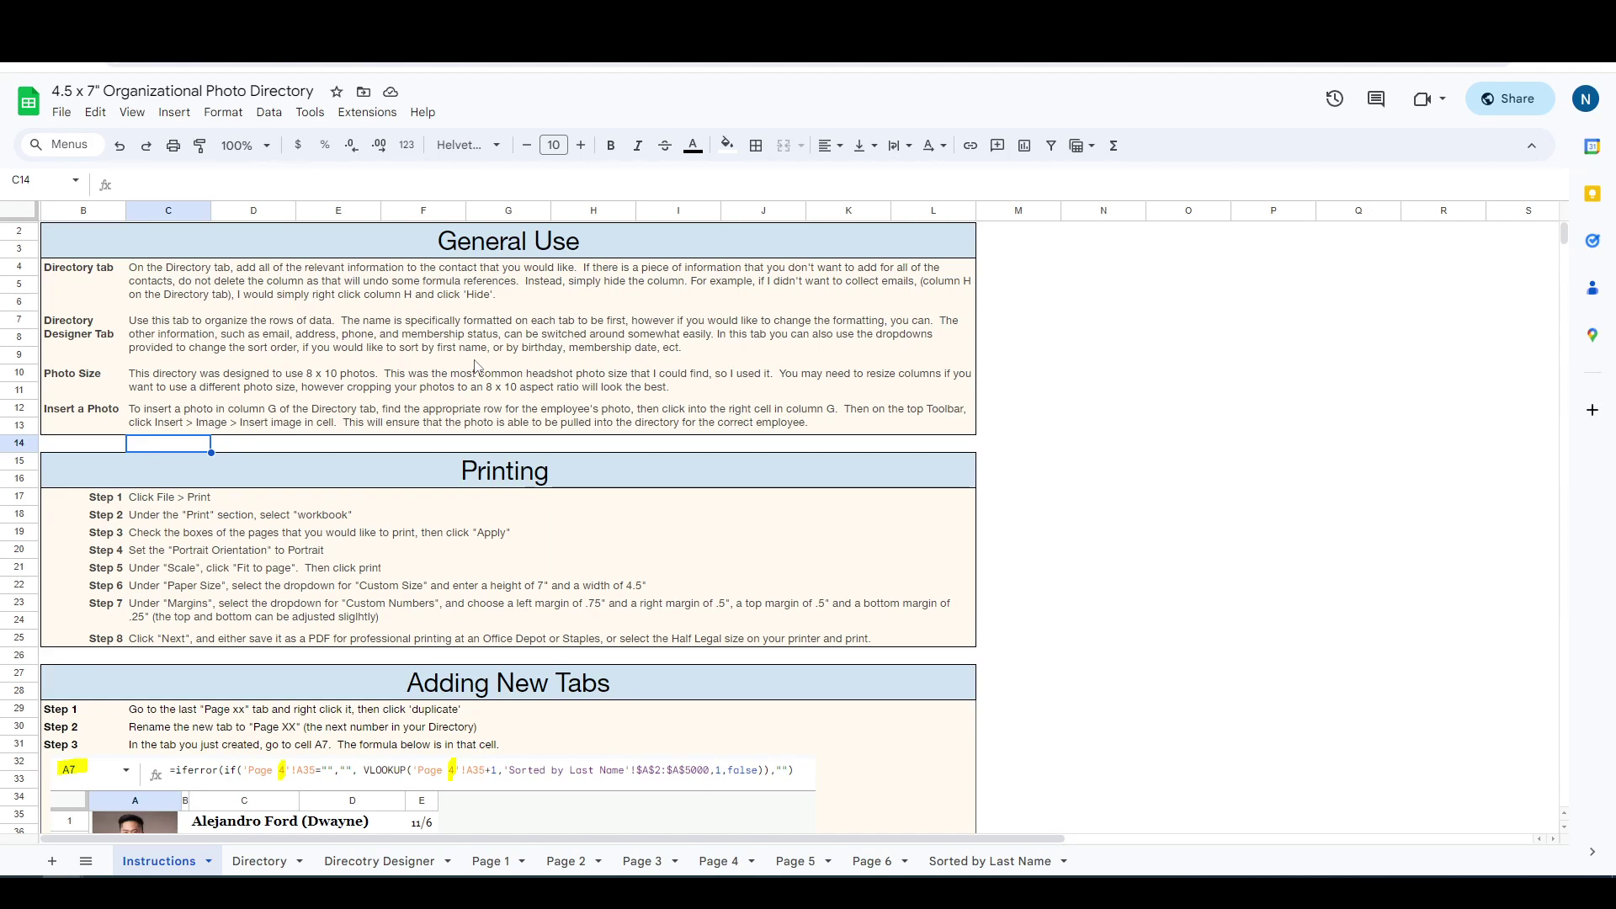
left_click(200, 613)
left_click(173, 551)
left_click(159, 575)
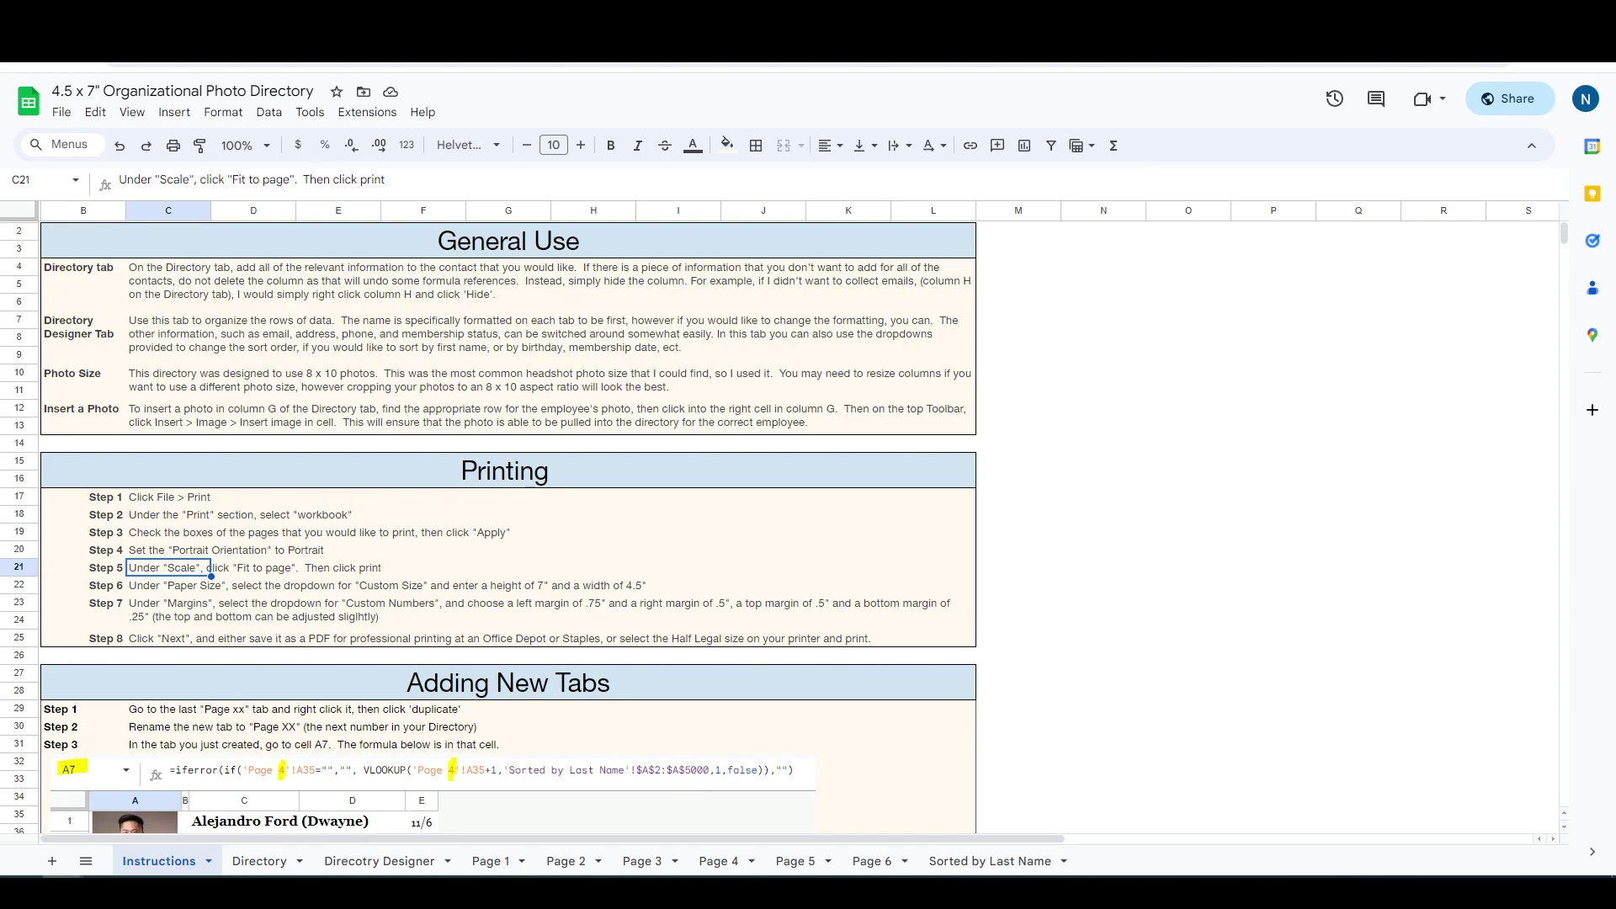